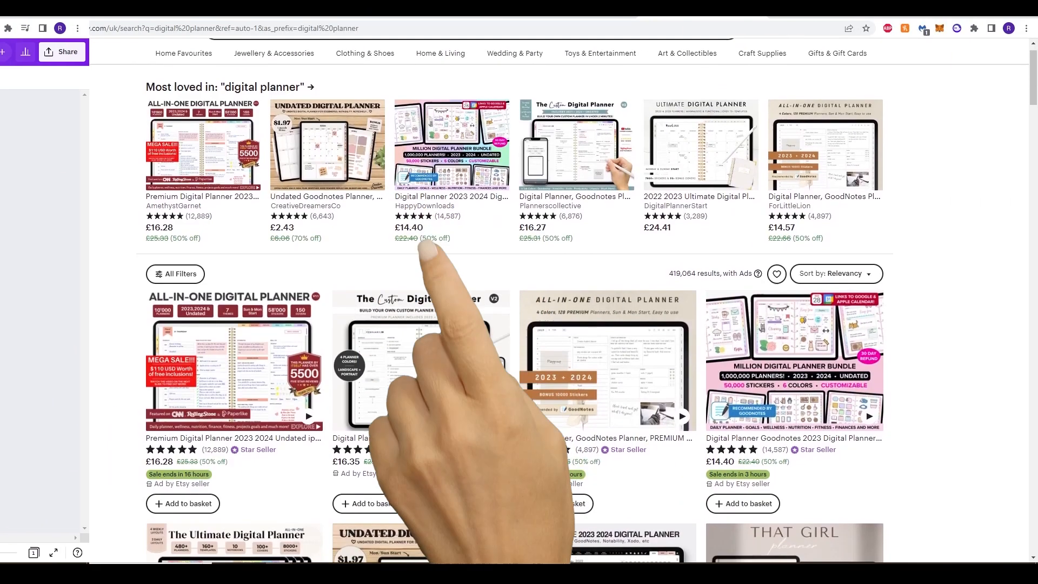
Examine the digital planner and business card listings on Etsy, comparing their designs, prices and review counts
scroll(514, 303, down, 2)
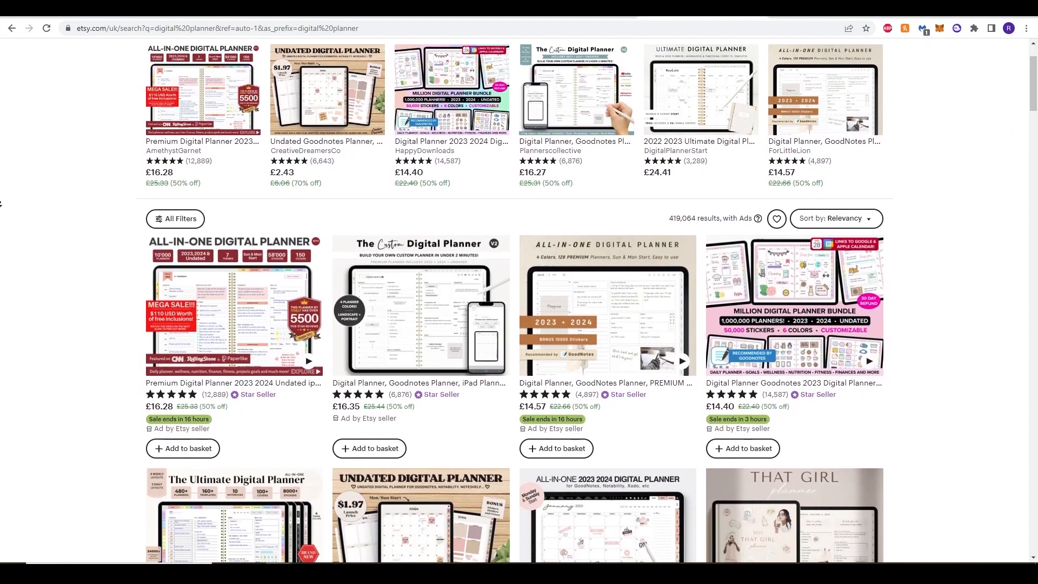
scroll(1, 203, down, 2)
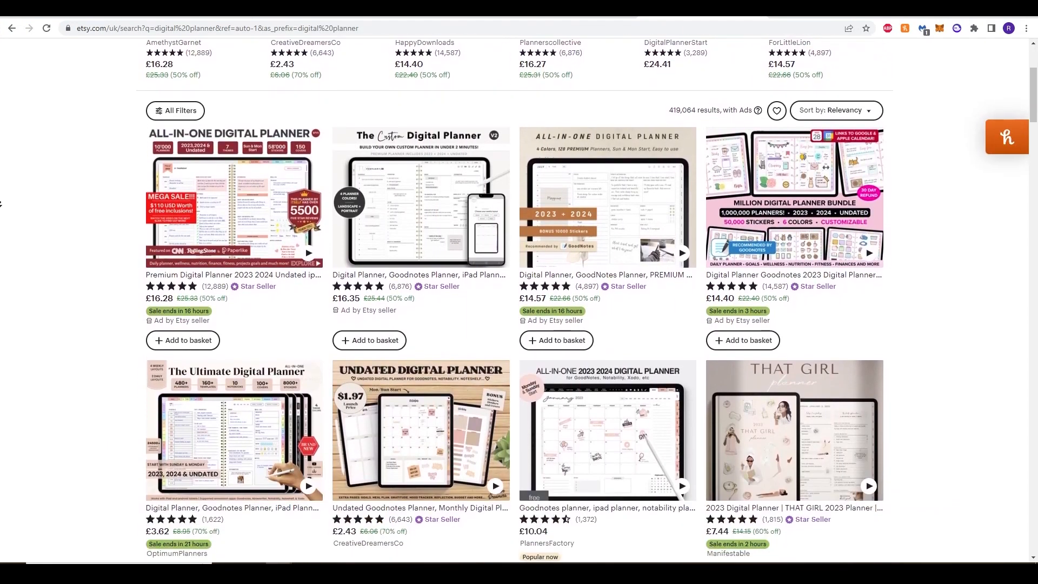
scroll(1, 203, down, 2)
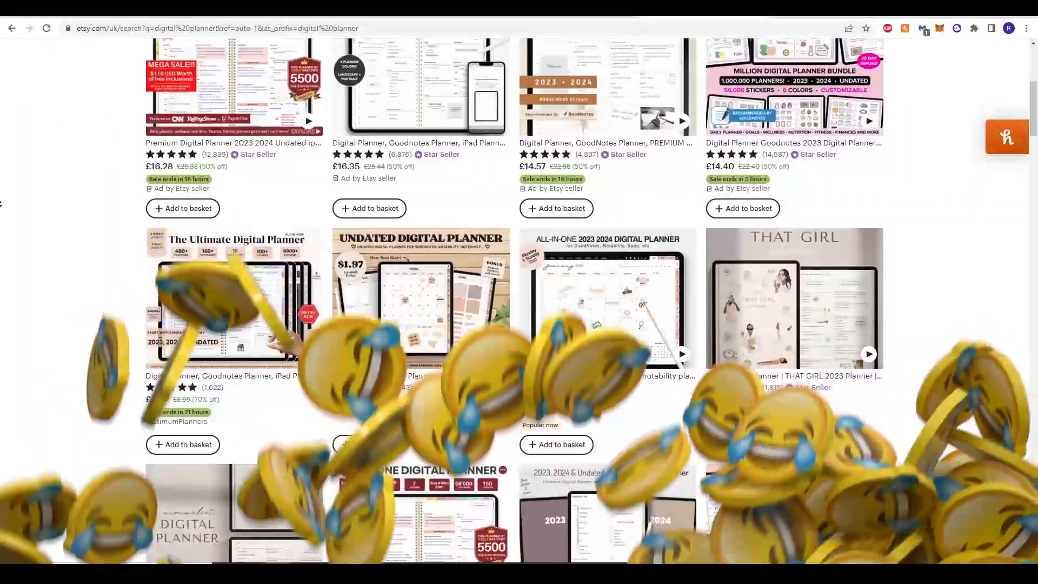
scroll(1, 203, down, 2)
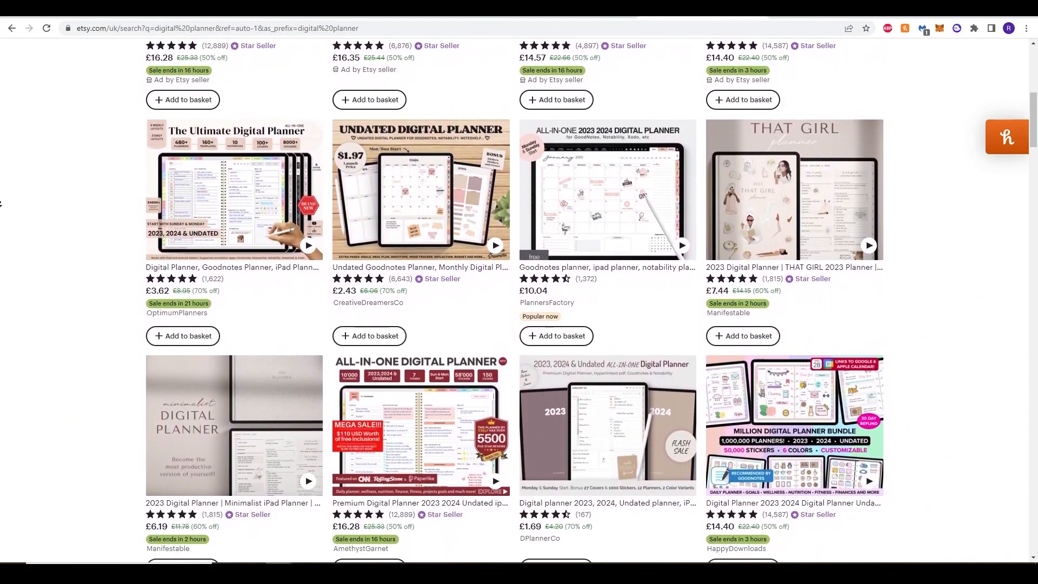
scroll(1, 204, down, 2)
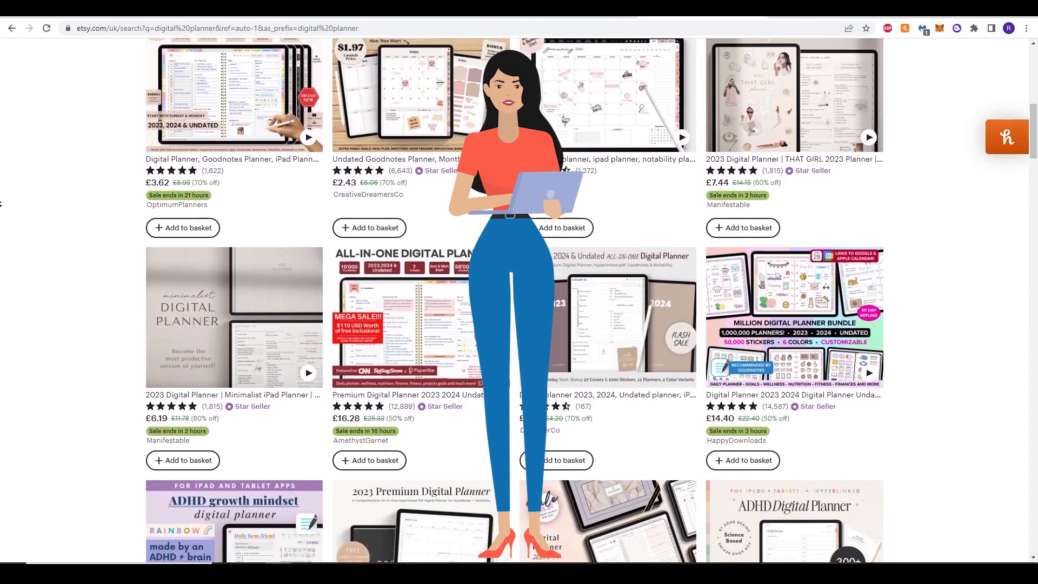
scroll(1, 203, down, 2)
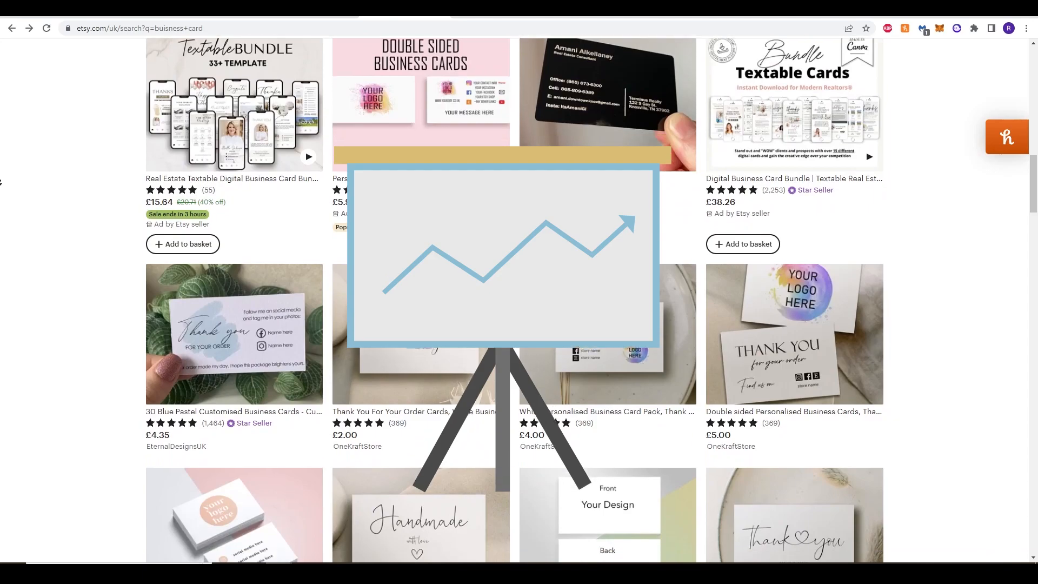
scroll(1, 182, down, 3)
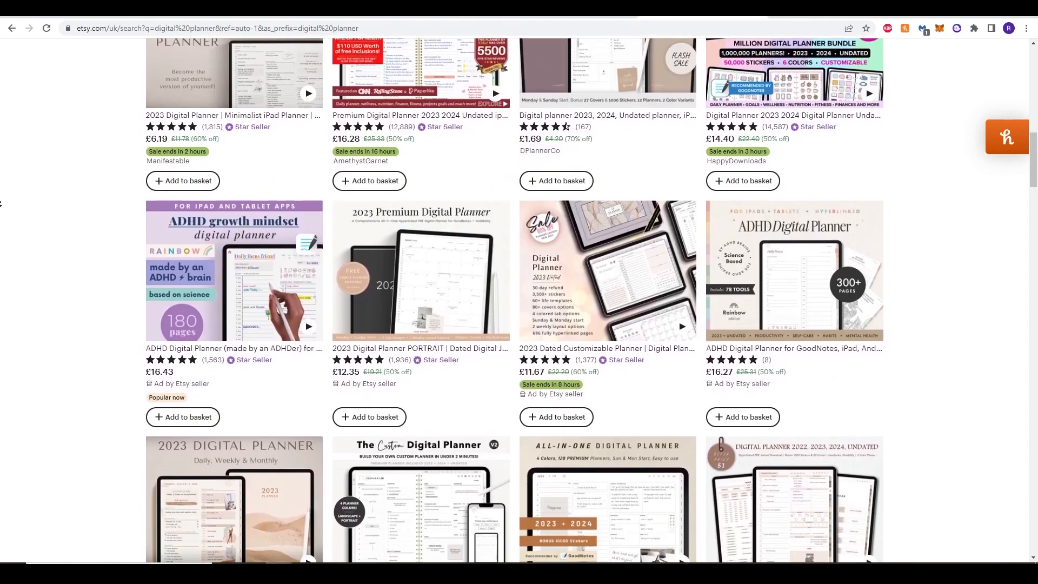
scroll(0, 203, down, 2)
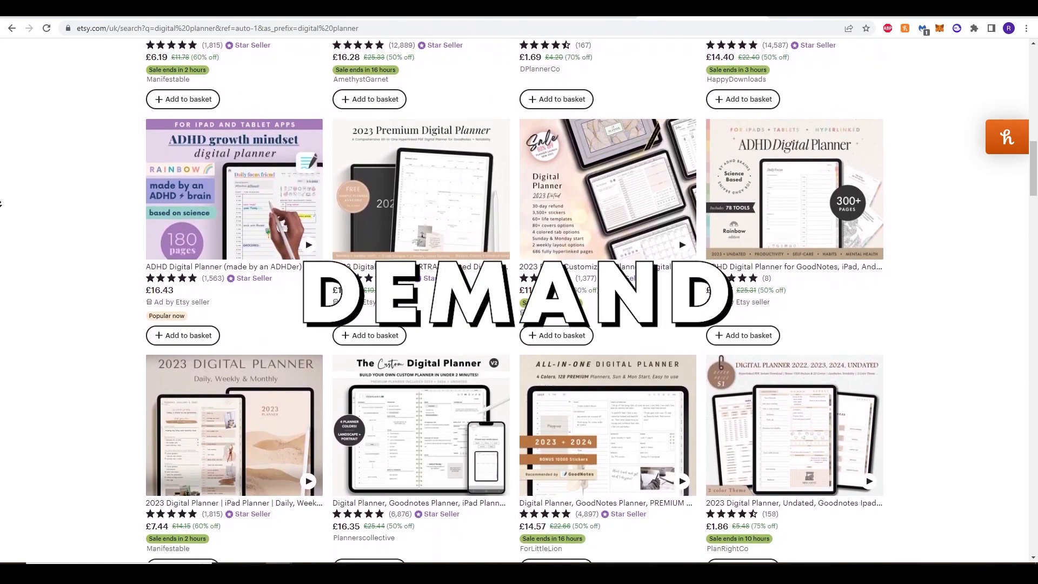
scroll(0, 203, down, 1)
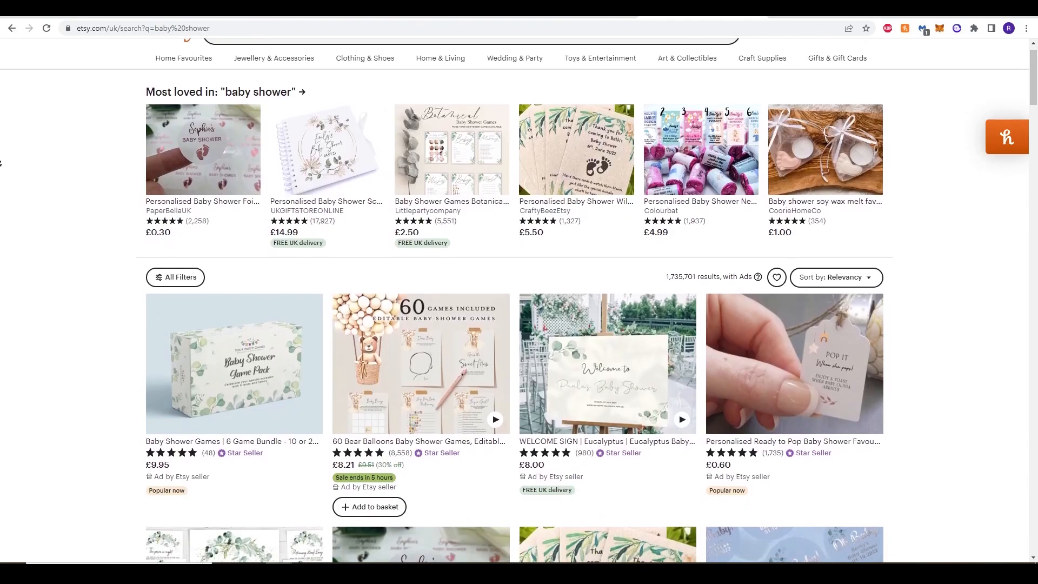
Examine the baby shower product listings on Etsy and the baby shower card ideas on Pinterest
scroll(1, 163, down, 1)
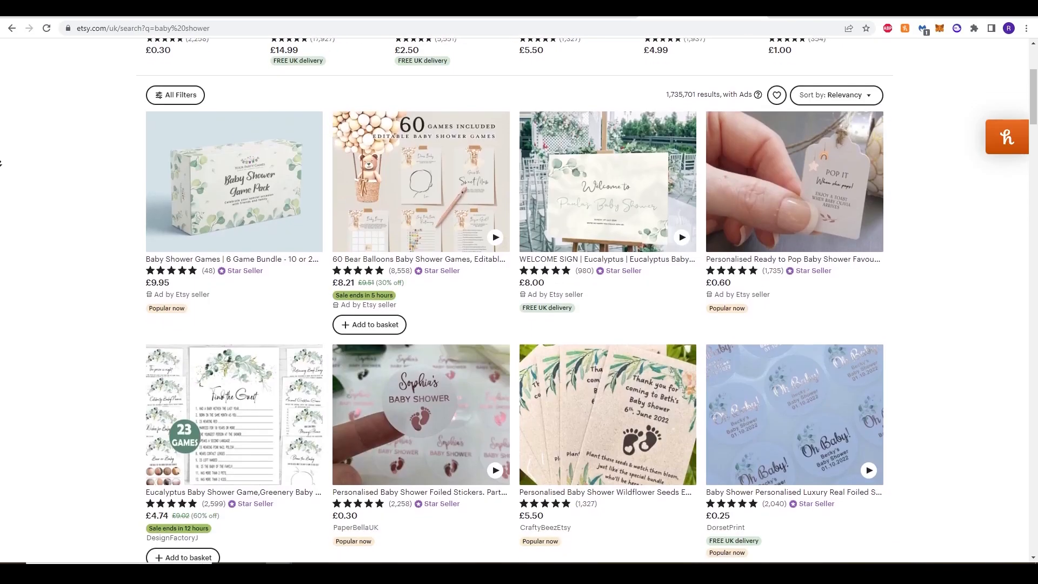
scroll(1, 162, down, 3)
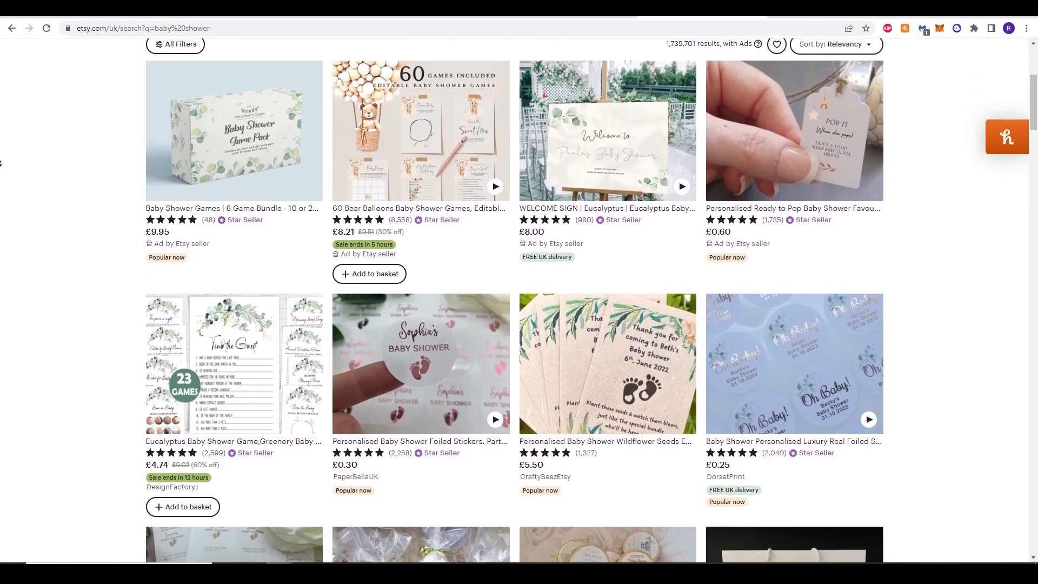
scroll(1, 162, down, 3)
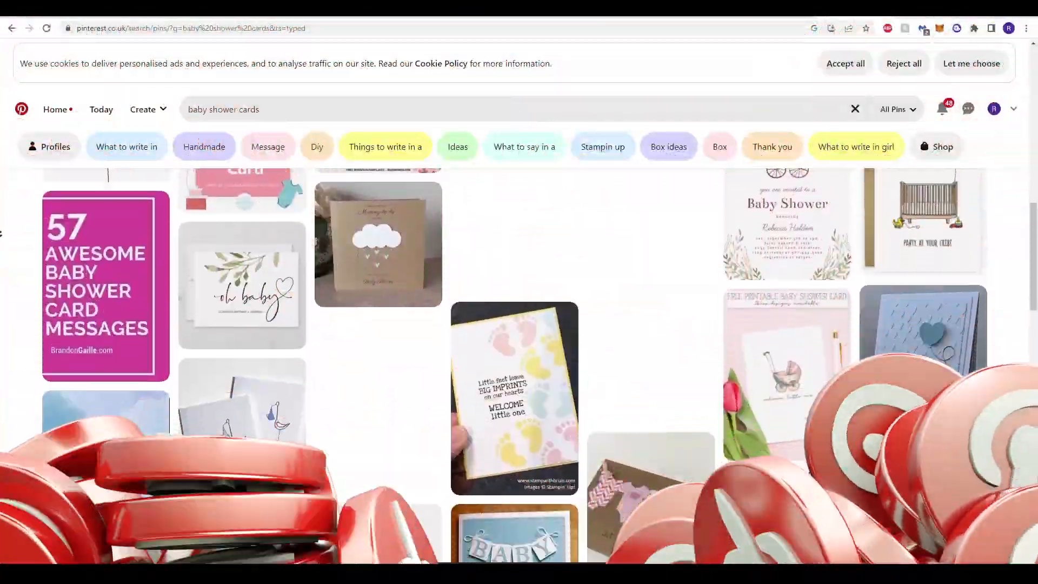
scroll(1, 234, down, 5)
scroll(1, 234, down, 3)
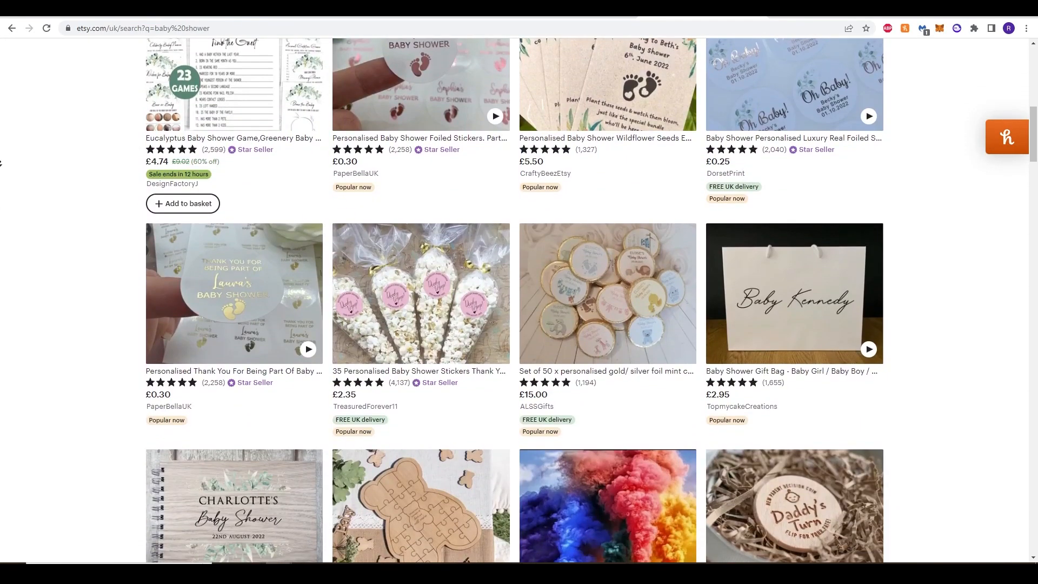
scroll(2, 162, down, 3)
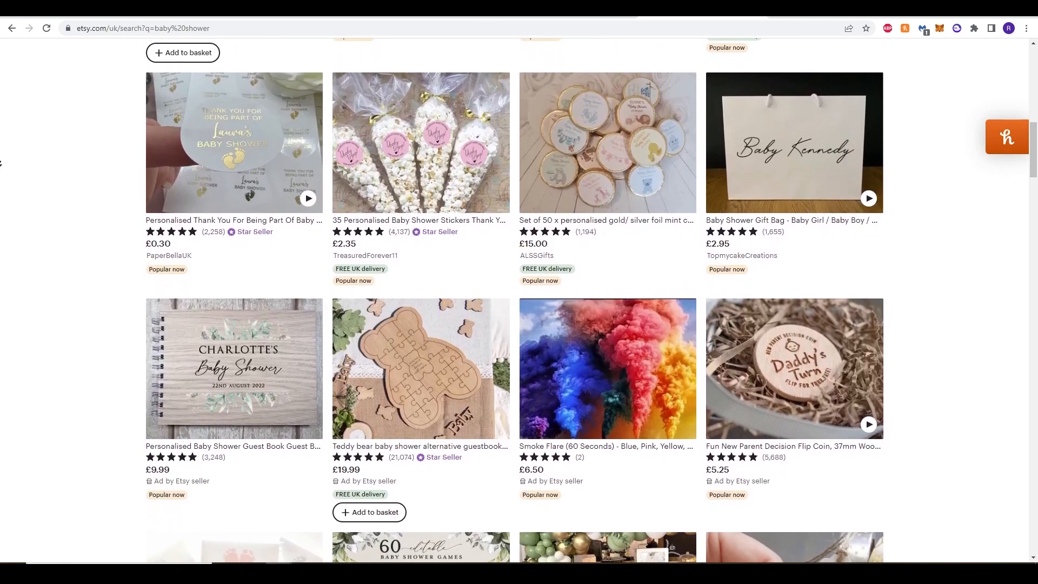
scroll(1, 163, down, 4)
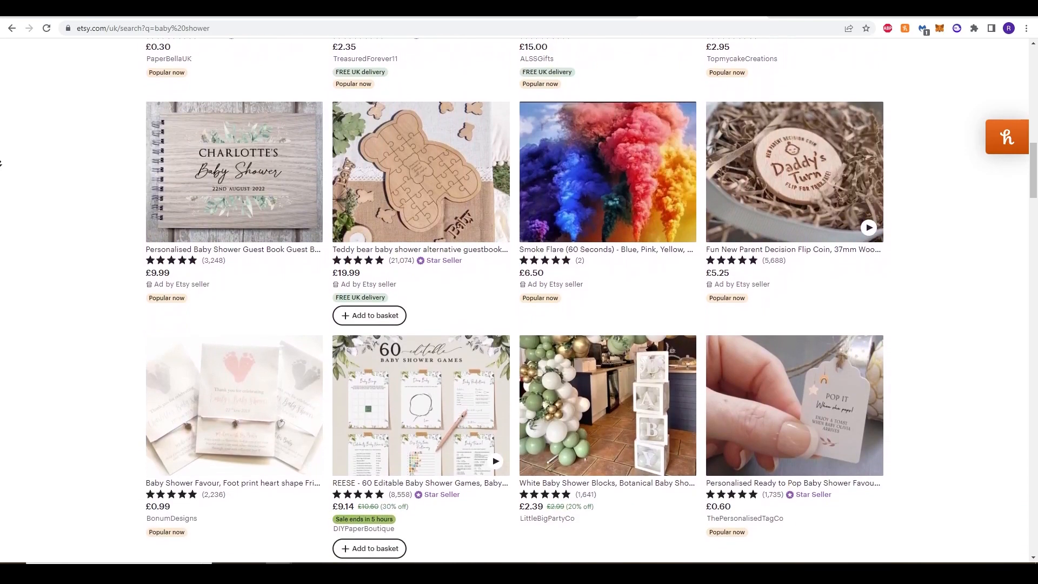
scroll(1, 163, down, 4)
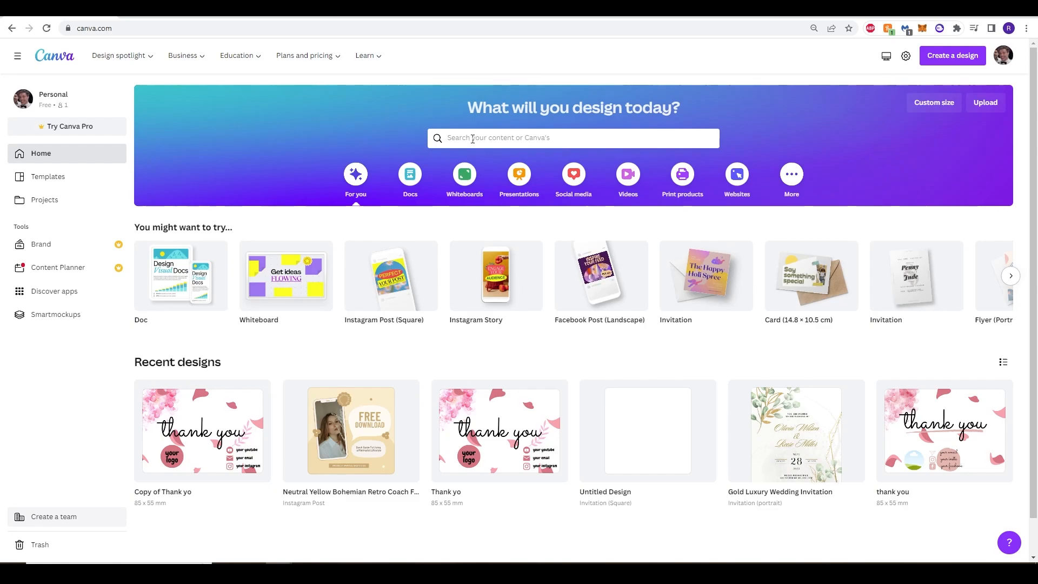
Switch to Canva and search its templates for "invitation"
click(472, 138)
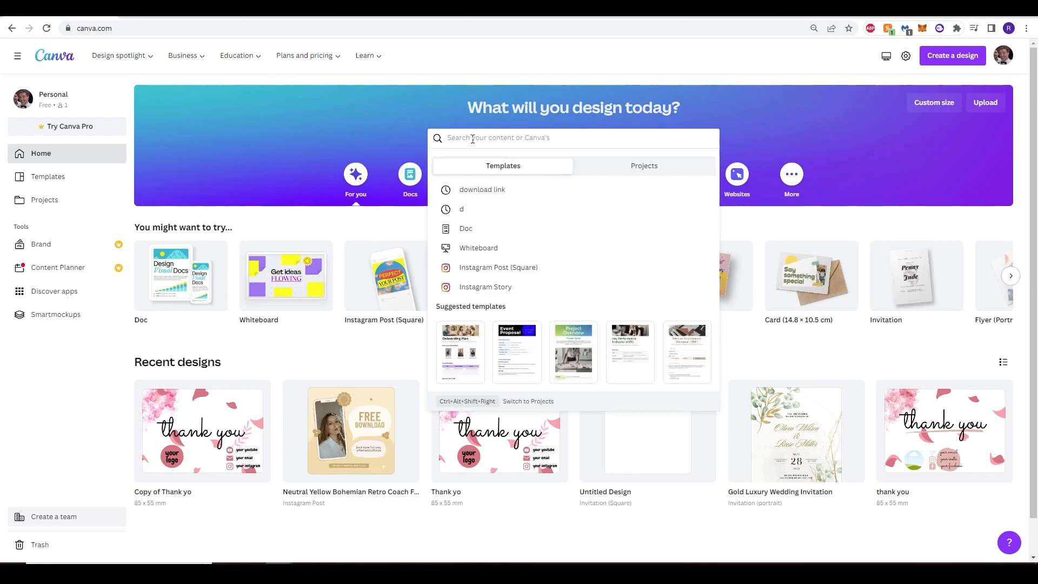
text(invitation)
key(Return)
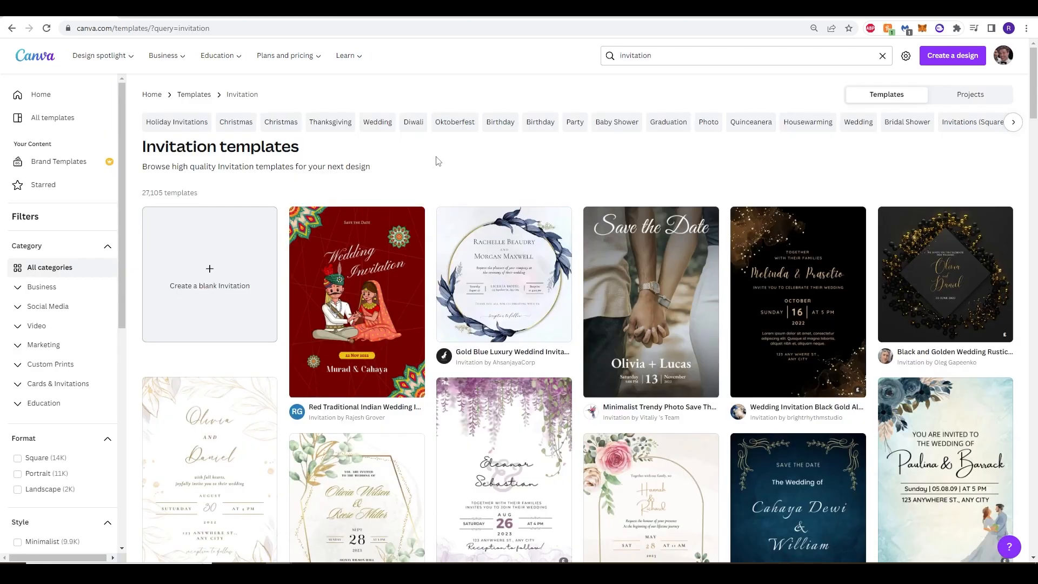
Look through the invitation templates to compare the available wedding, birthday and party designs
scroll(557, 246, down, 7)
scroll(557, 246, down, 7)
scroll(565, 233, down, 7)
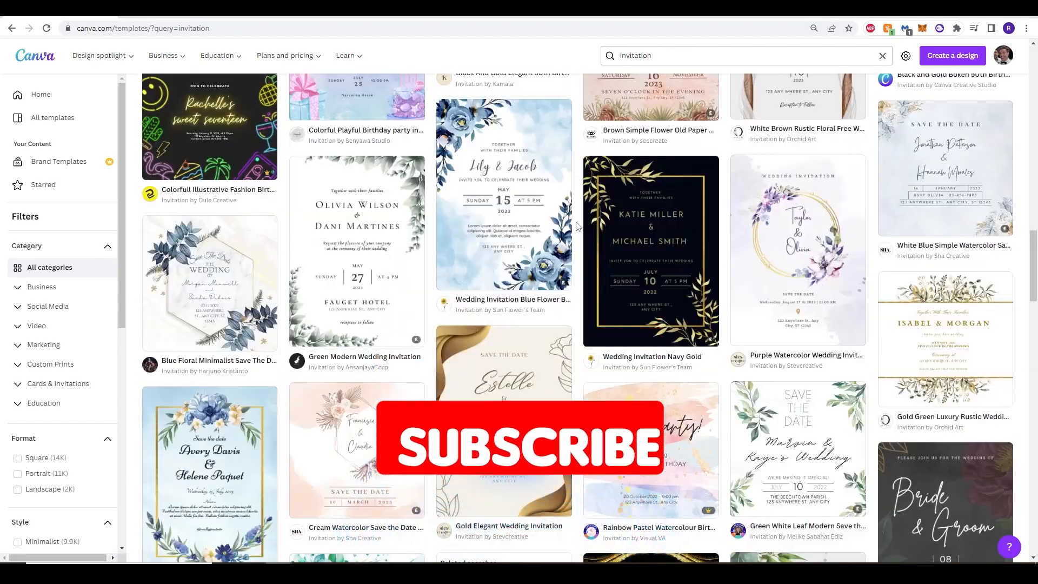
scroll(575, 269, down, 7)
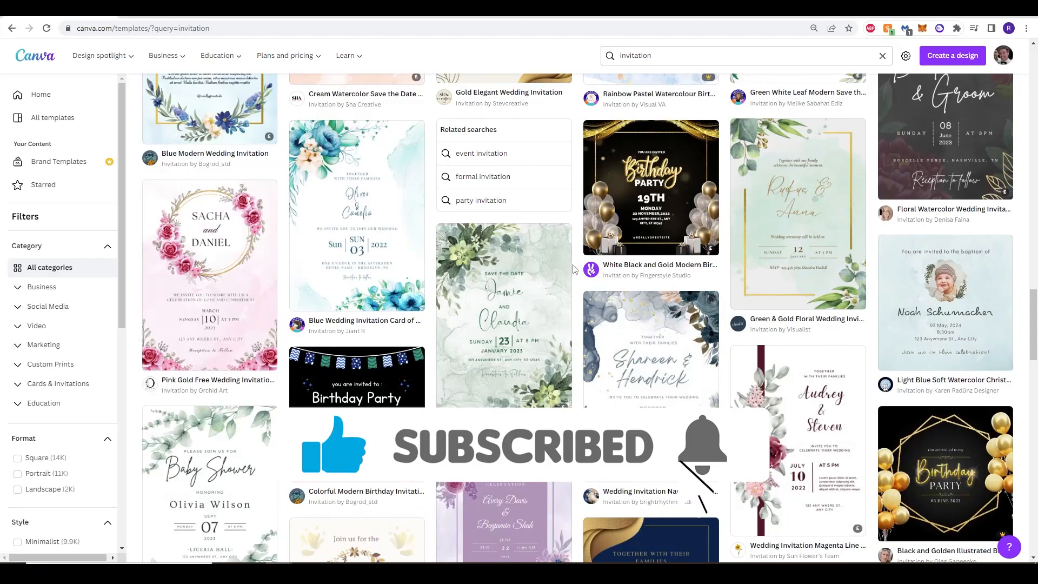
scroll(481, 455, down, 5)
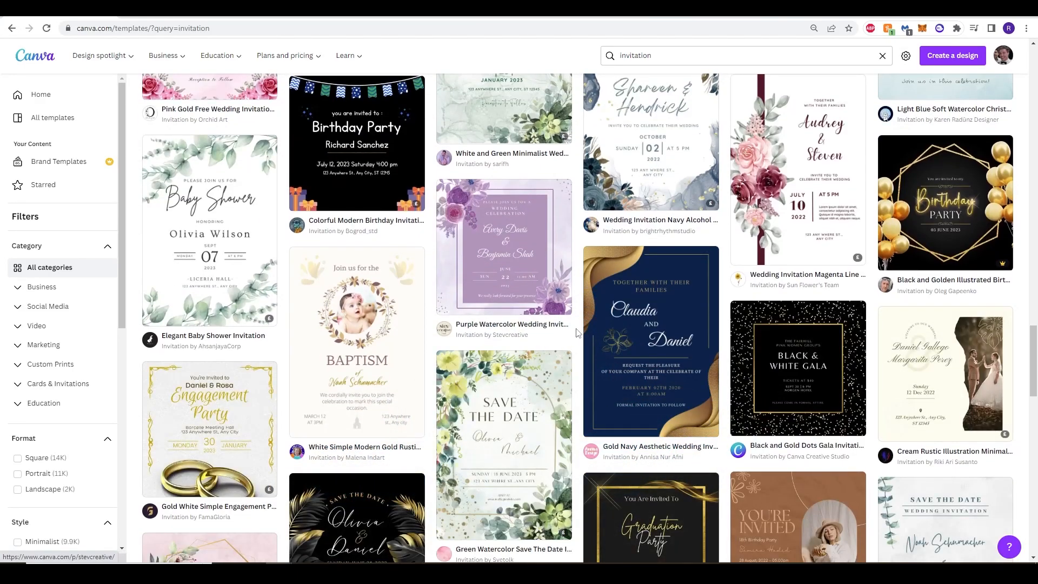
scroll(577, 334, down, 5)
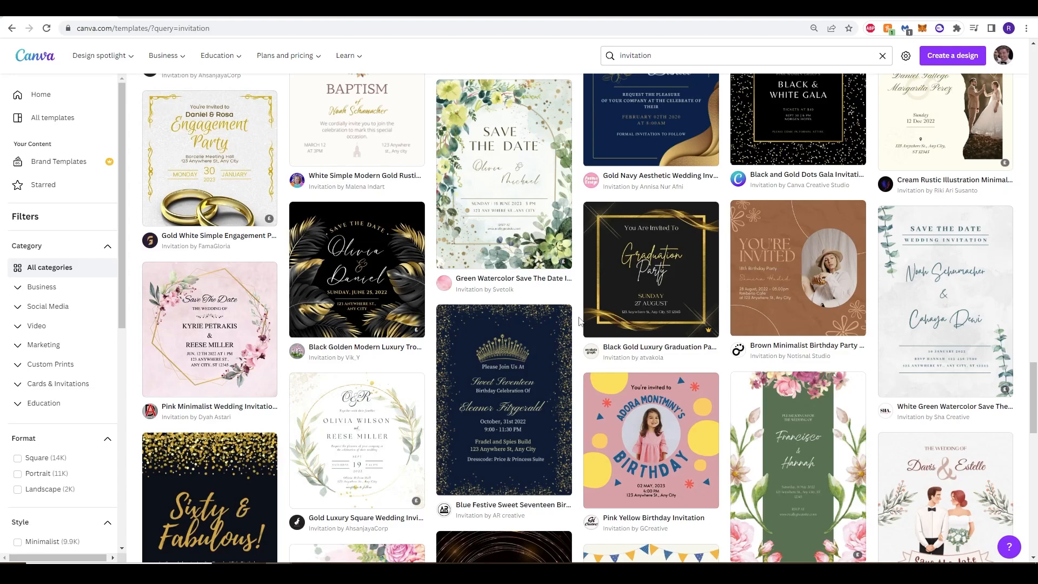
scroll(579, 321, down, 3)
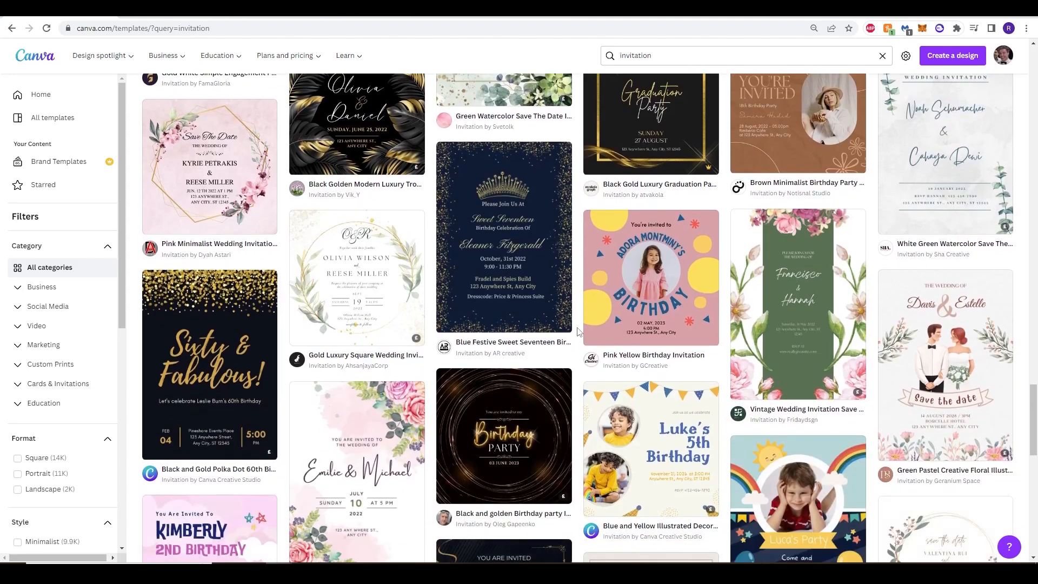
scroll(576, 341, up, 5)
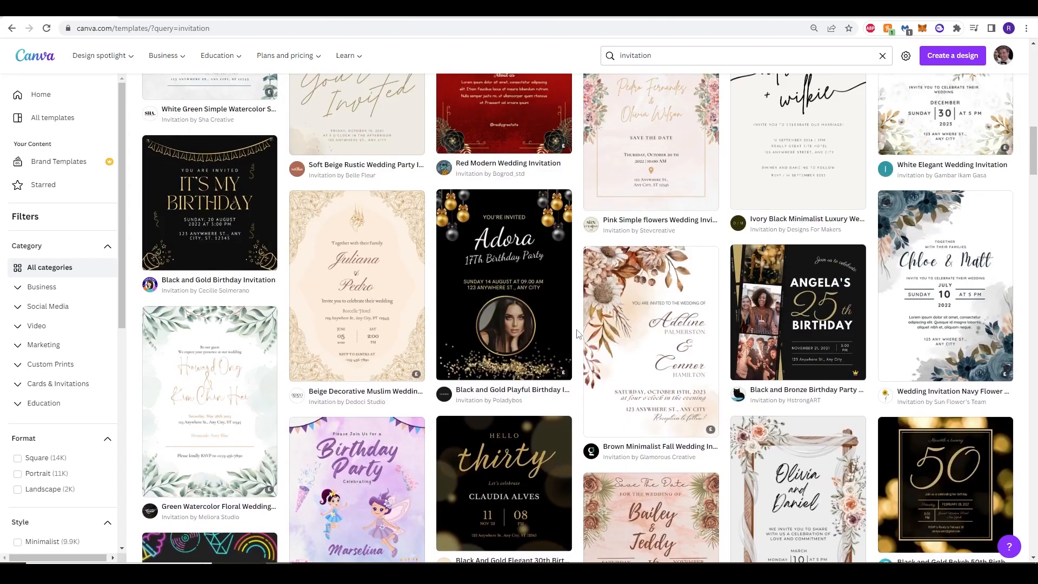
scroll(577, 324, up, 5)
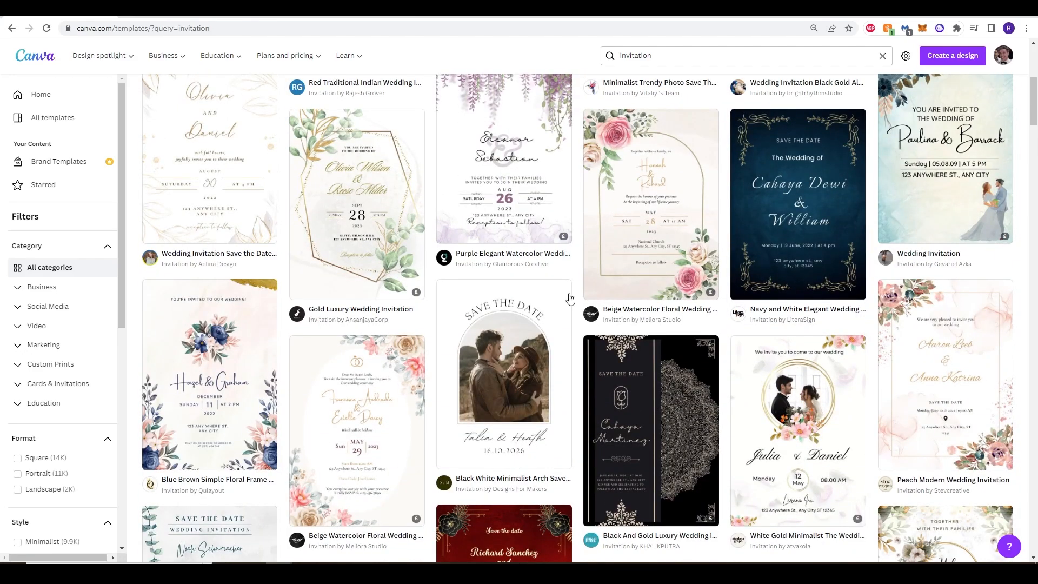
scroll(574, 299, up, 5)
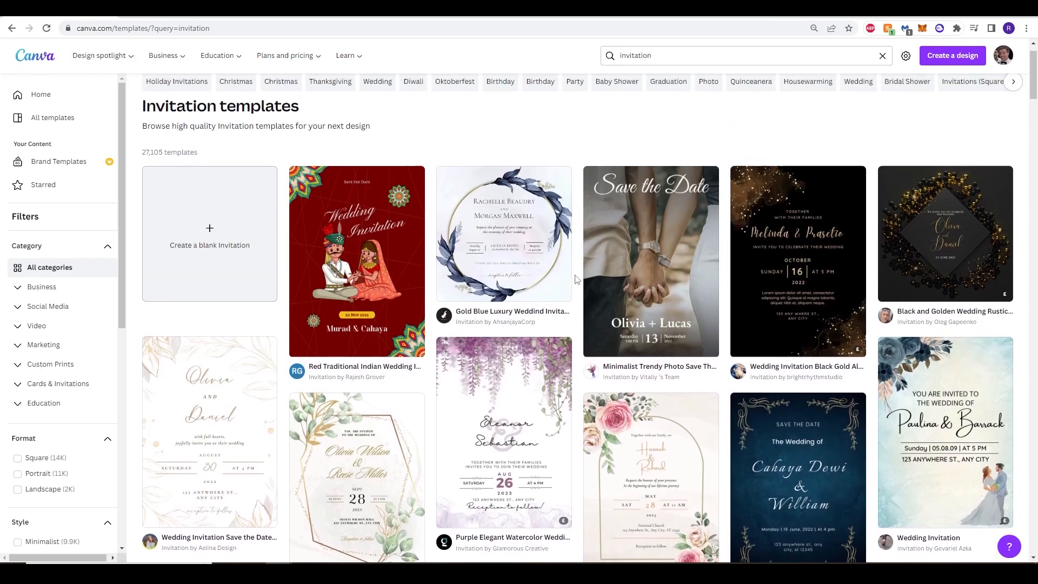
scroll(575, 292, down, 5)
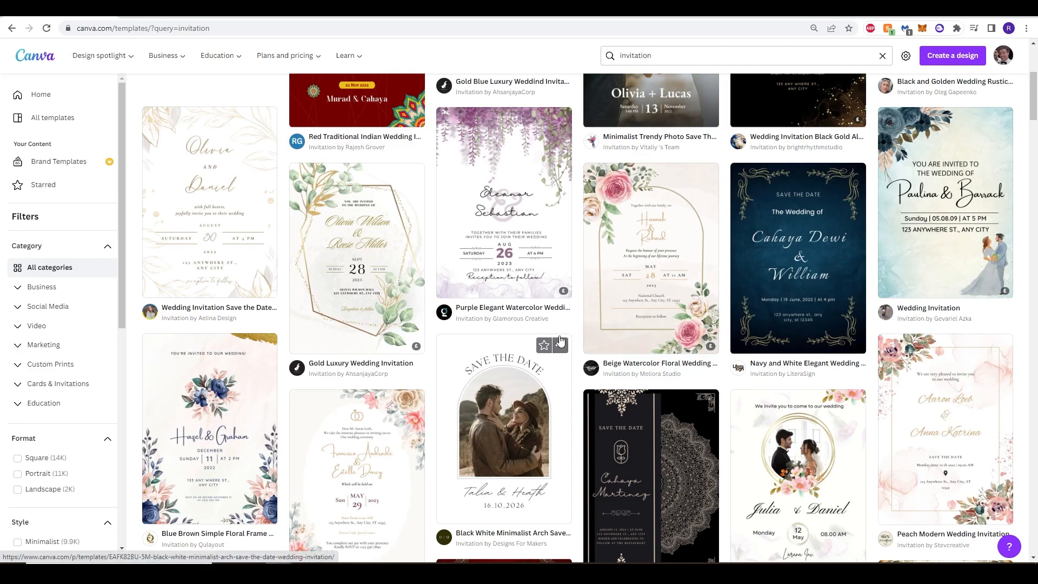
scroll(571, 327, up, 5)
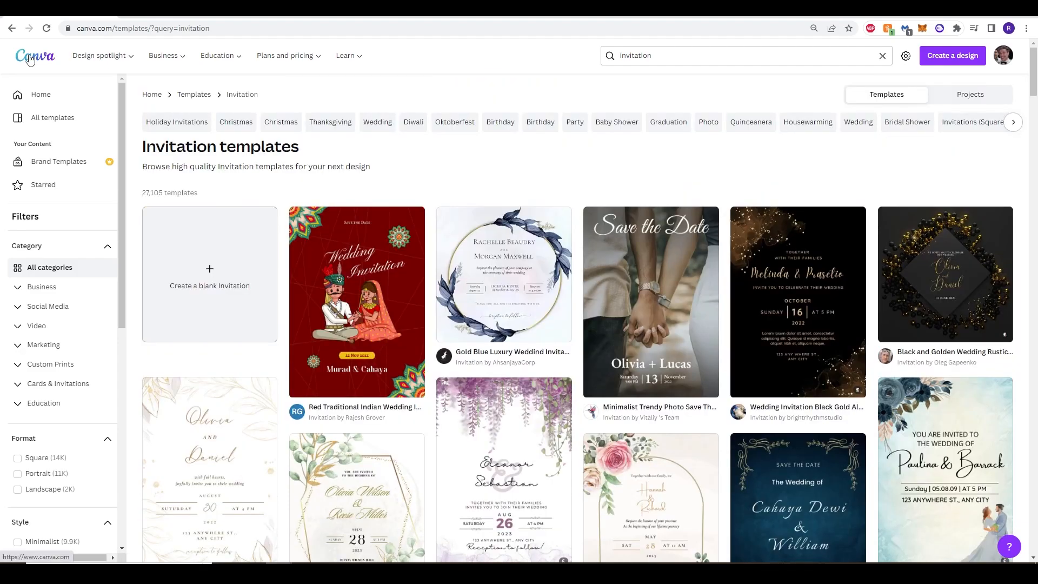
Return to the Canva home page, start a new custom-size design and open its measurement unit choices
click(32, 59)
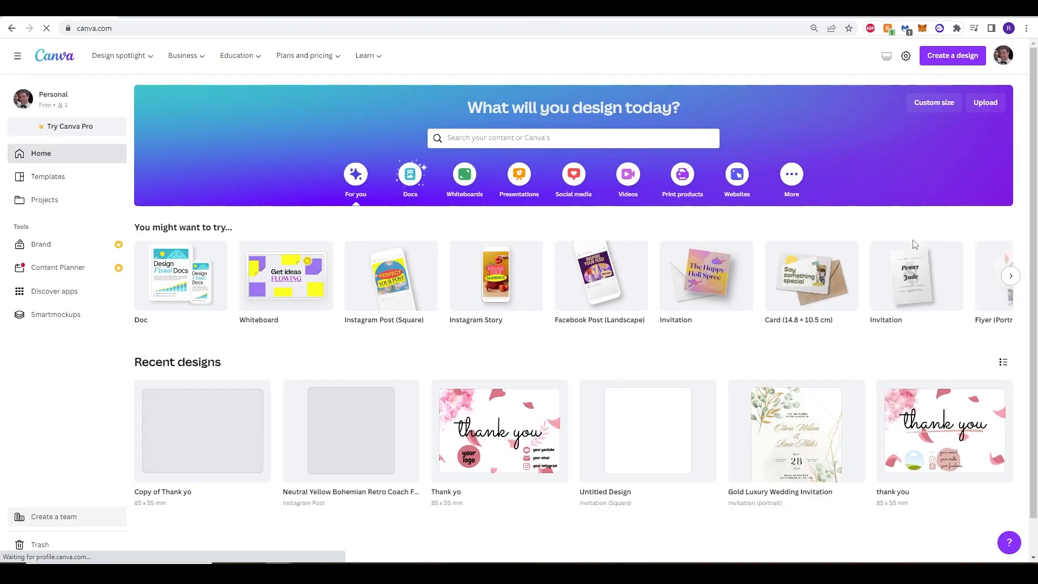
click(951, 62)
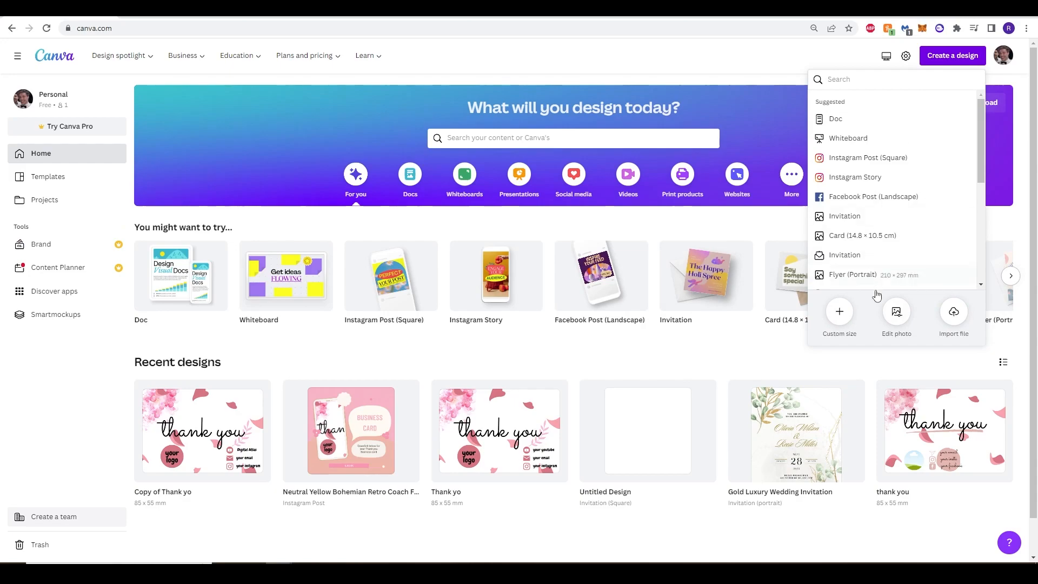
click(844, 317)
click(841, 318)
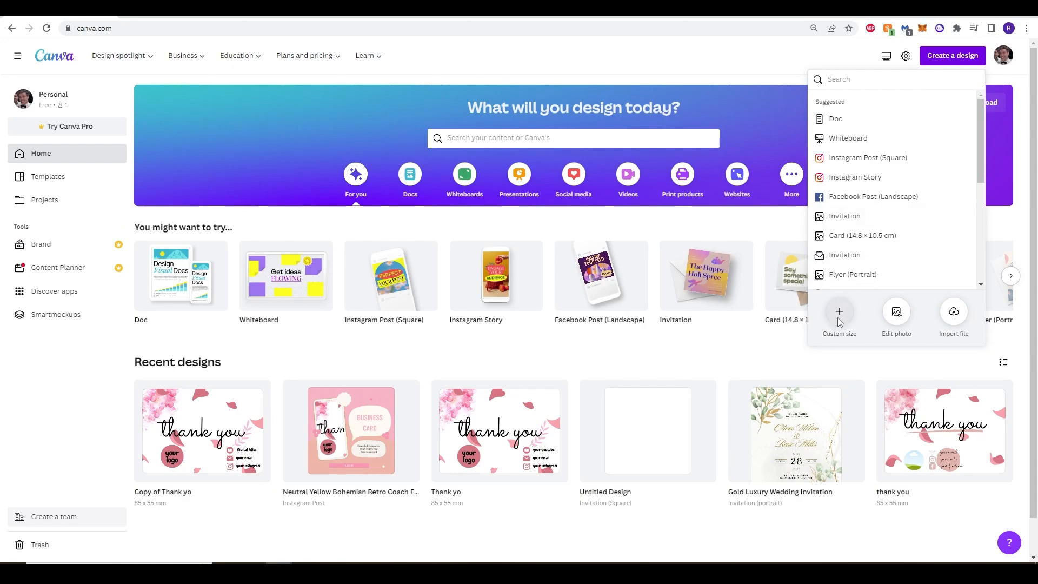
click(948, 126)
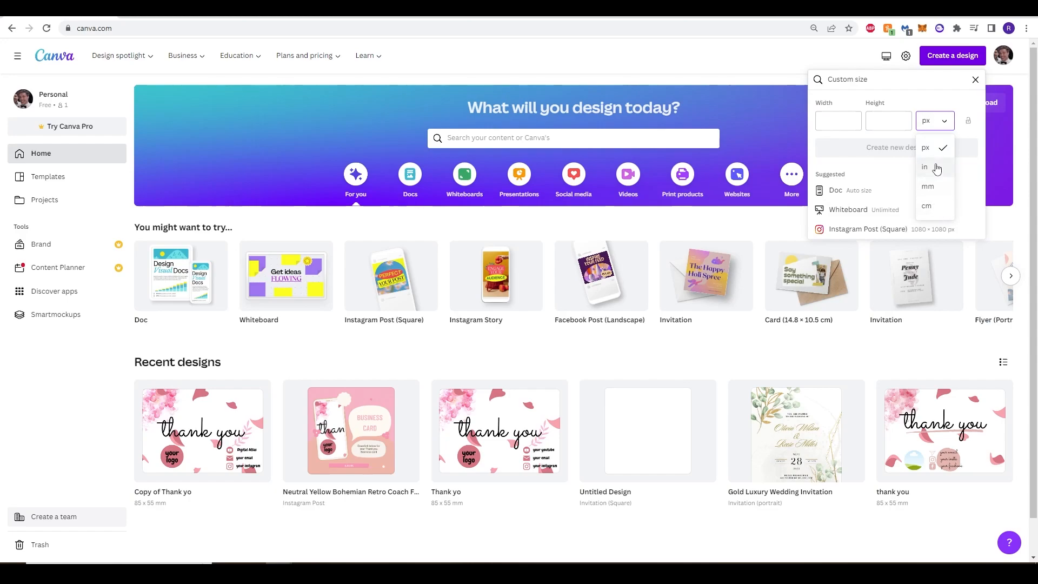
click(929, 121)
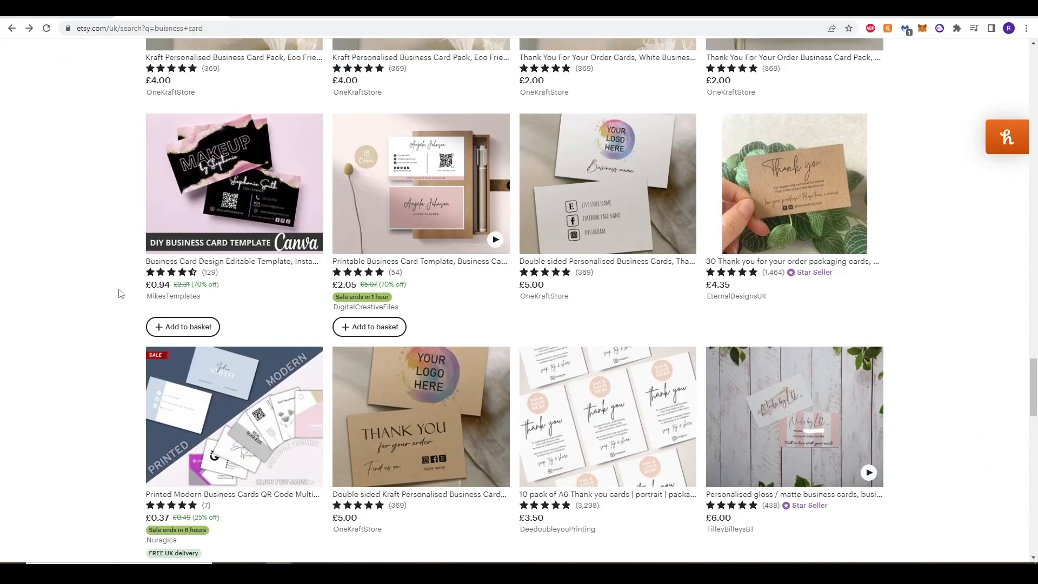
Switch to Etsy and check the business card results and the size given in a thank-you card listing's description
scroll(121, 292, up, 4)
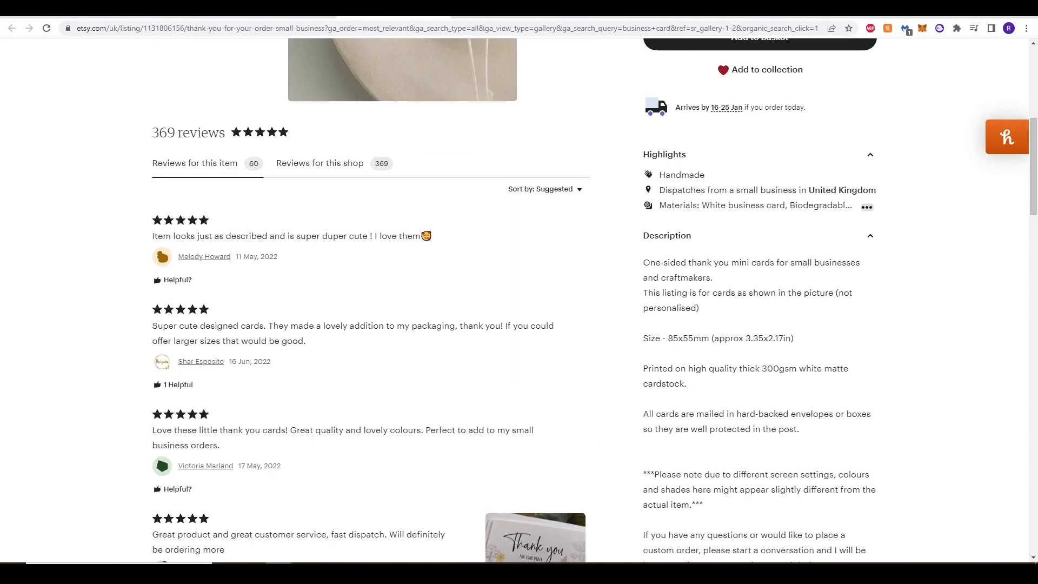
scroll(40, 364, up, 4)
scroll(39, 364, down, 1)
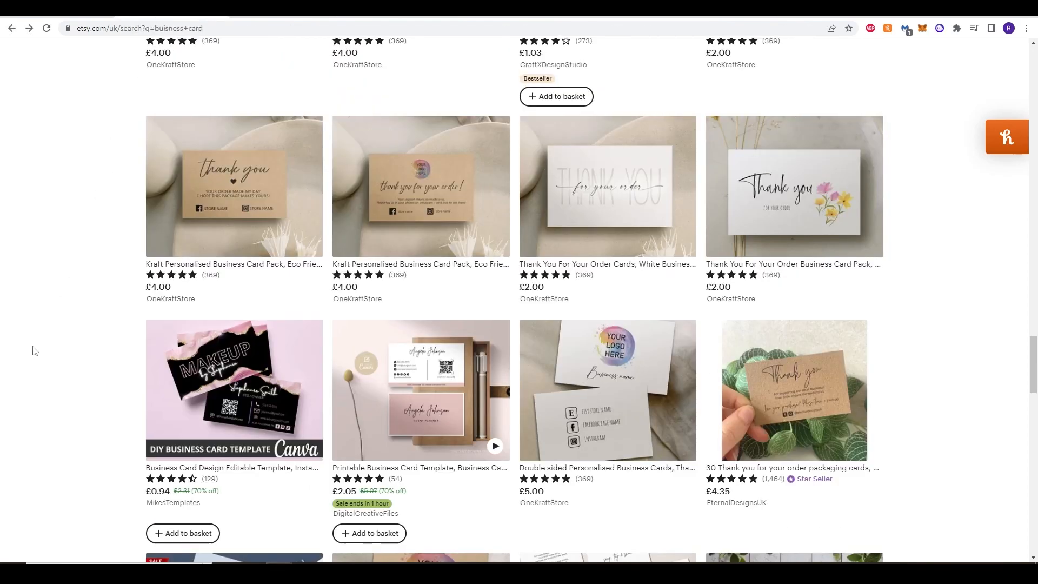
Look through the Etsy business card results to compare the card designs, prices and best-selling styles
scroll(34, 350, up, 7)
scroll(33, 348, up, 7)
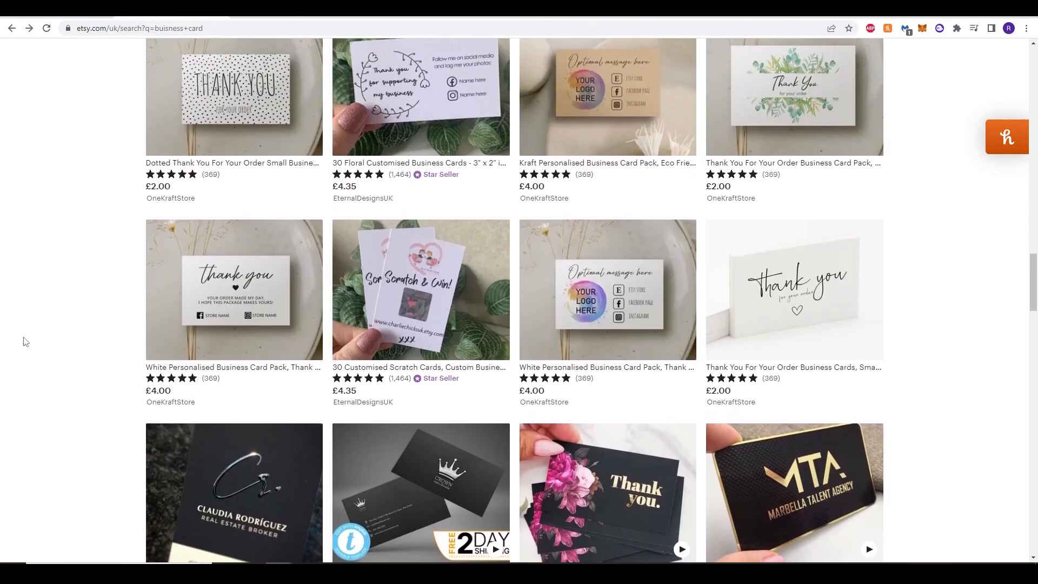
scroll(36, 245, up, 12)
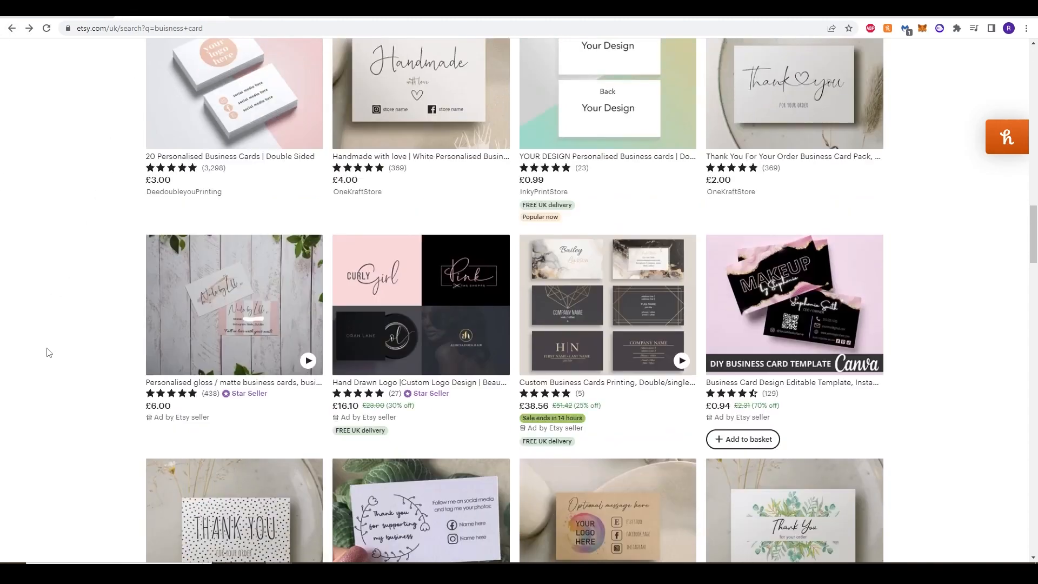
scroll(47, 353, down, 8)
scroll(44, 348, up, 14)
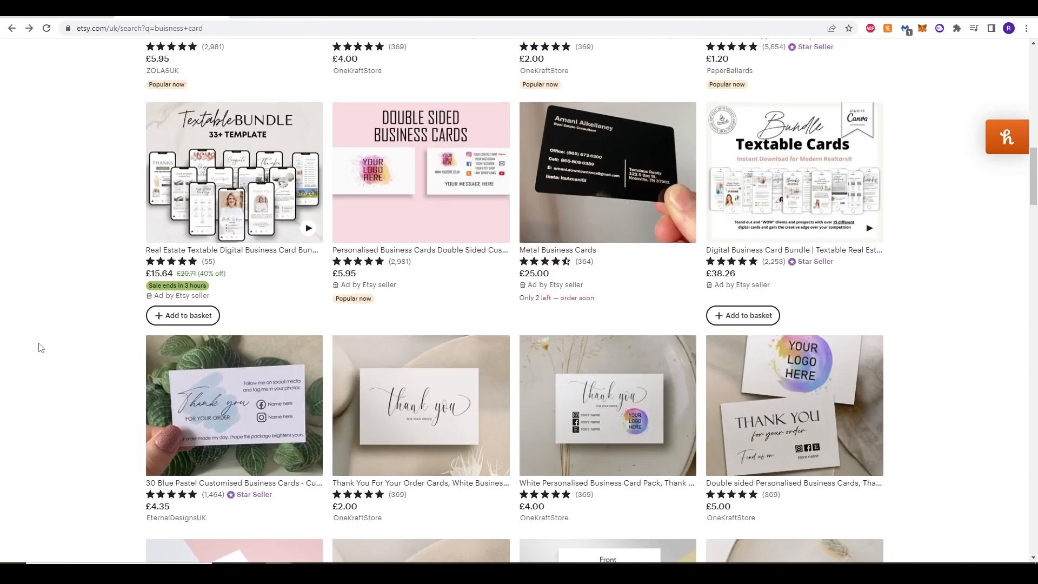
scroll(39, 347, up, 6)
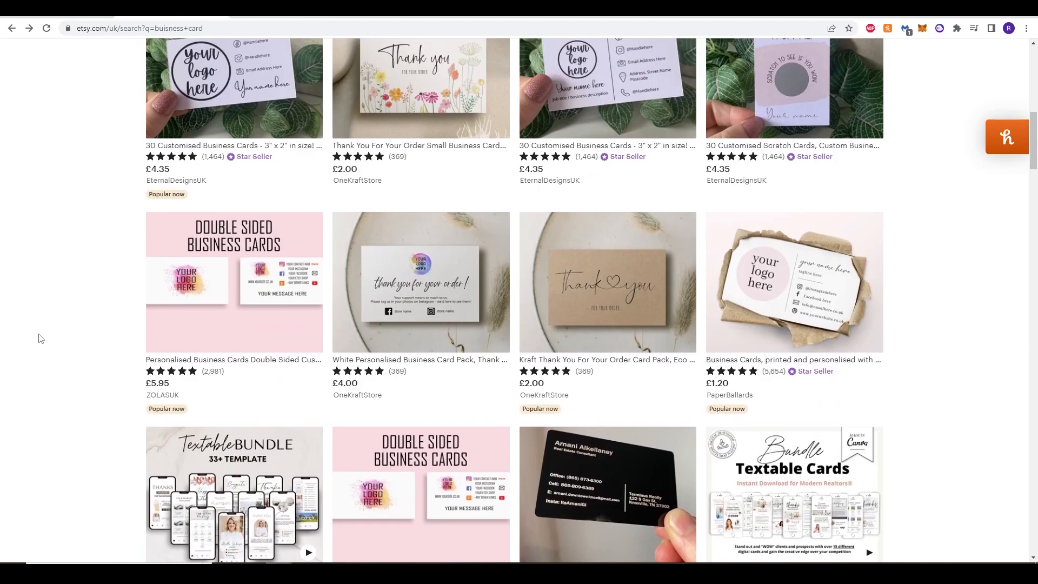
scroll(40, 339, up, 5)
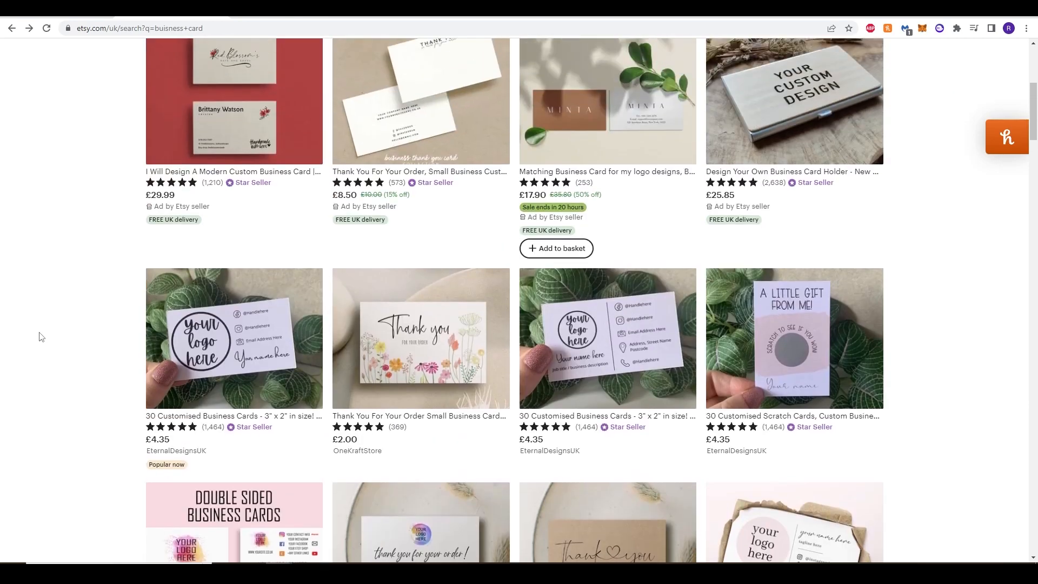
scroll(38, 336, up, 5)
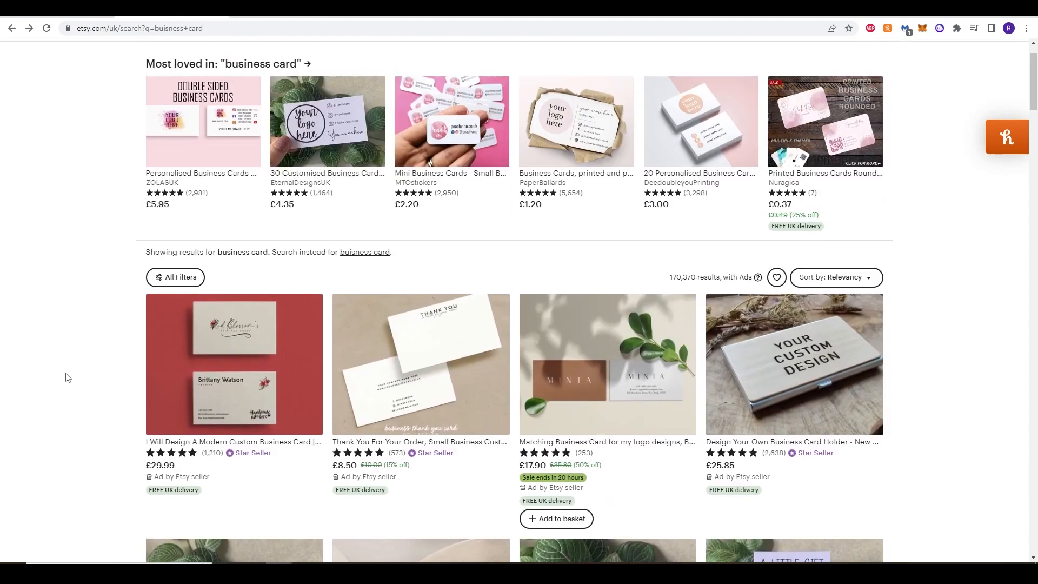
scroll(67, 377, down, 5)
scroll(72, 370, up, 2)
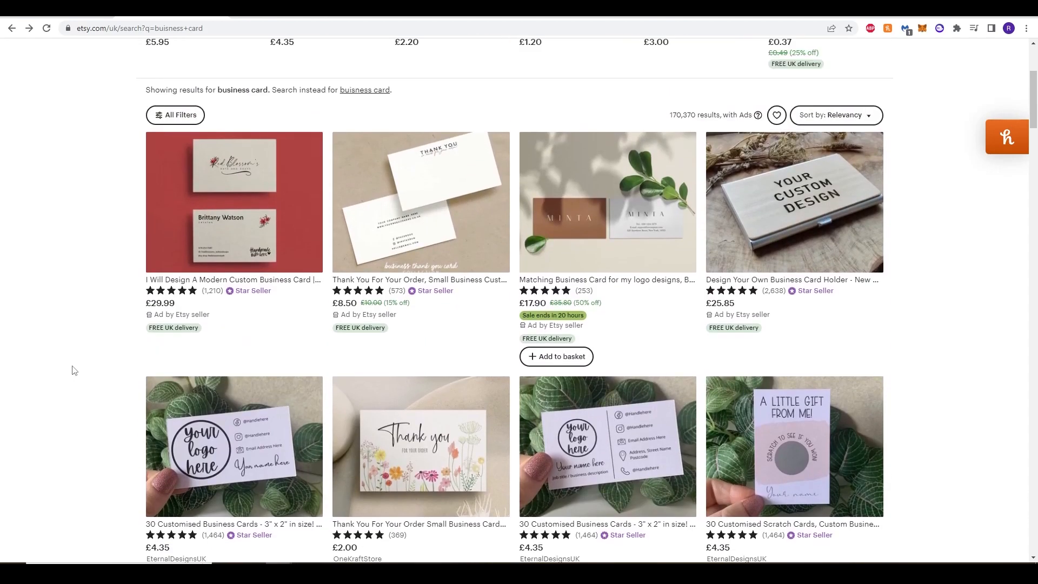
scroll(74, 346, up, 4)
scroll(80, 319, down, 5)
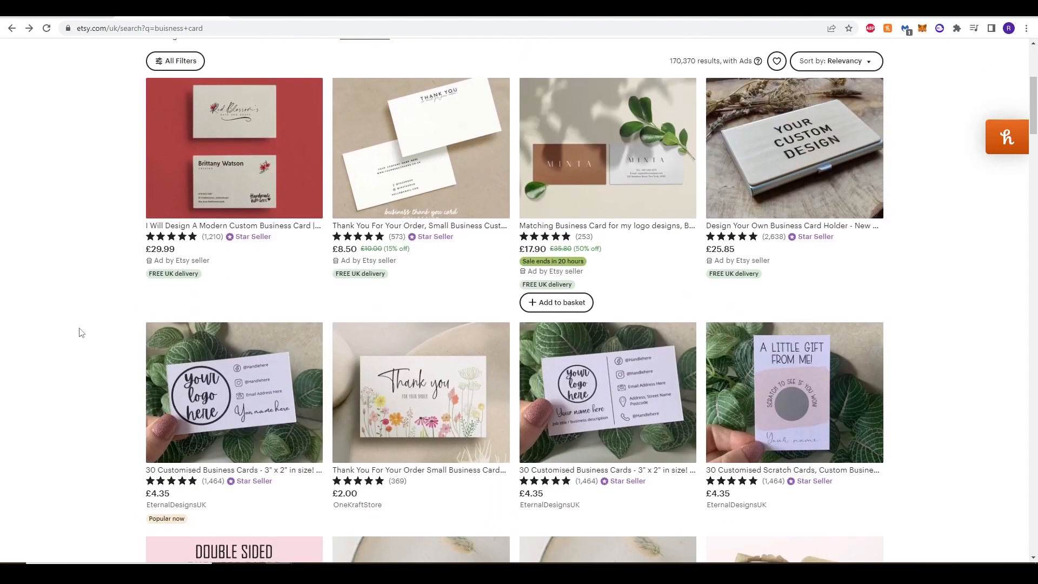
scroll(87, 331, down, 3)
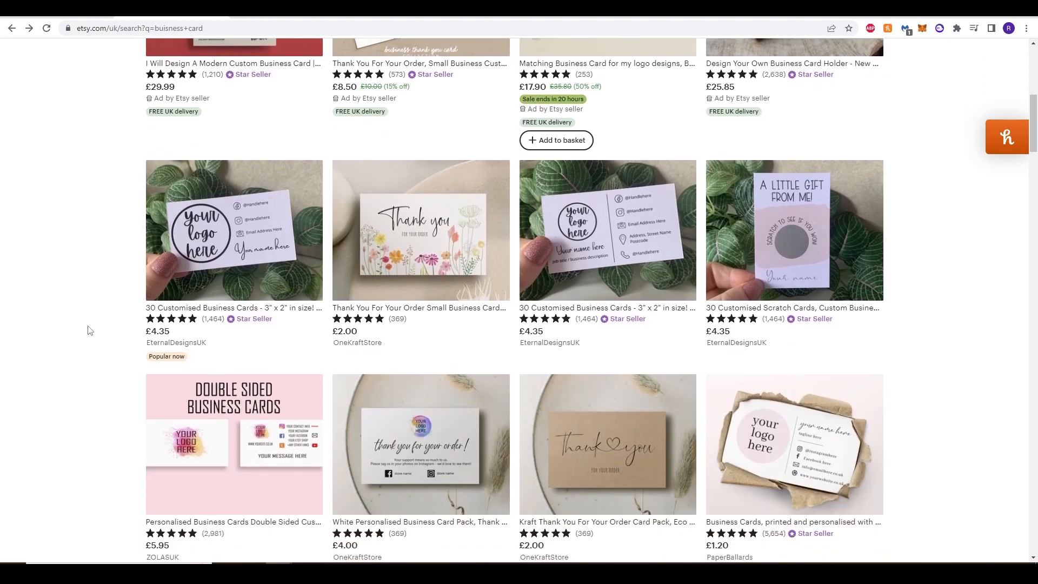
scroll(108, 265, down, 3)
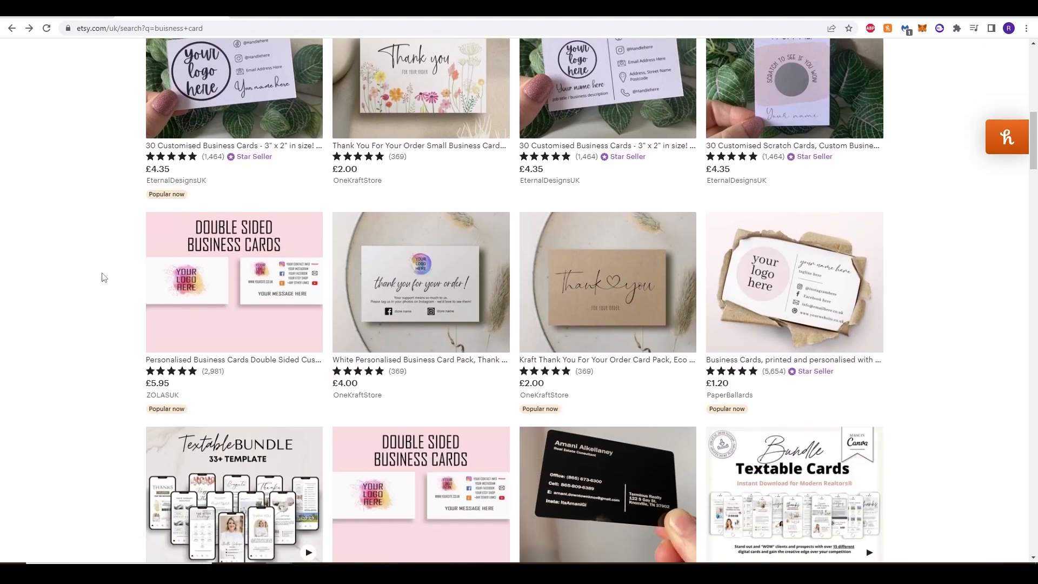
scroll(73, 256, down, 3)
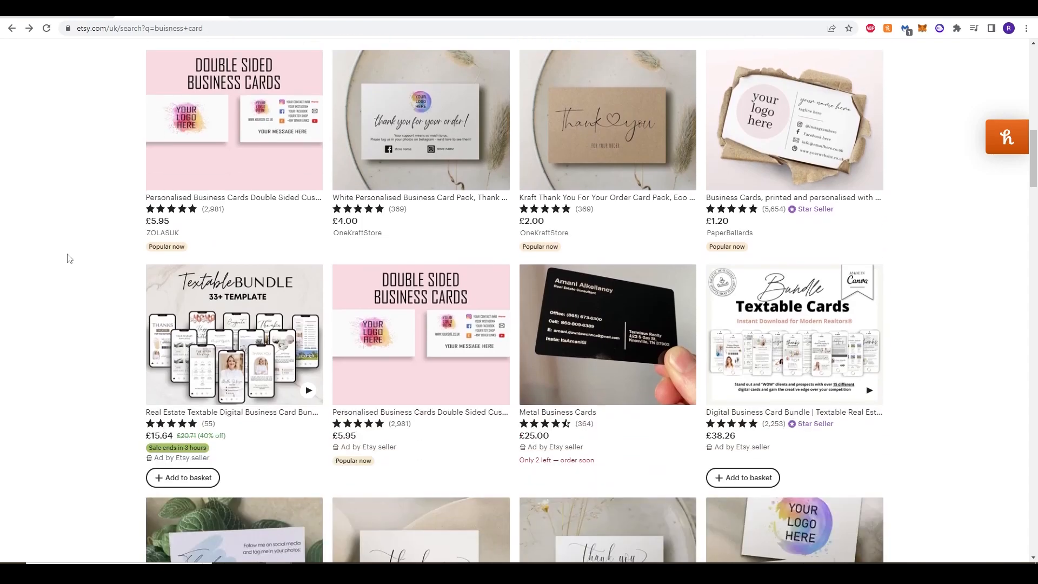
scroll(66, 268, down, 4)
scroll(81, 264, up, 4)
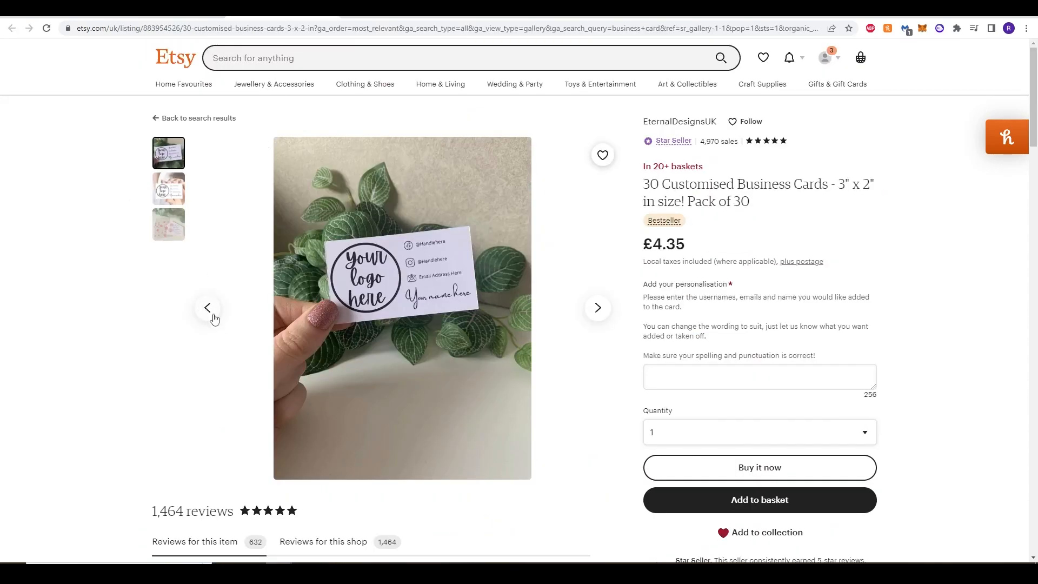
Compare the card sizes given in the customised business card listing's title and the wildflower thank-you card listing's description
drag(831, 185, 876, 187)
click(843, 200)
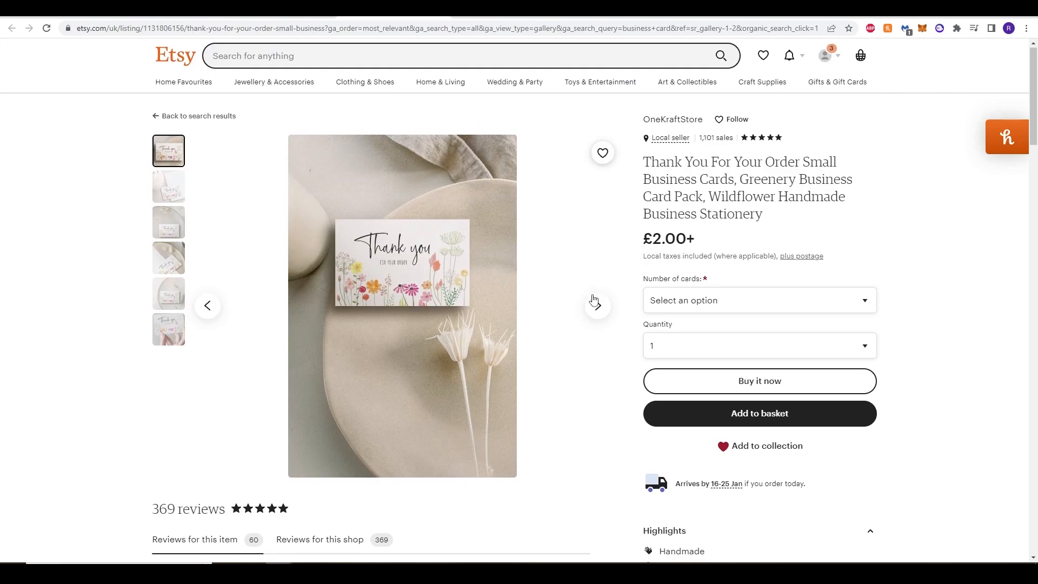
scroll(595, 301, down, 5)
scroll(890, 415, down, 3)
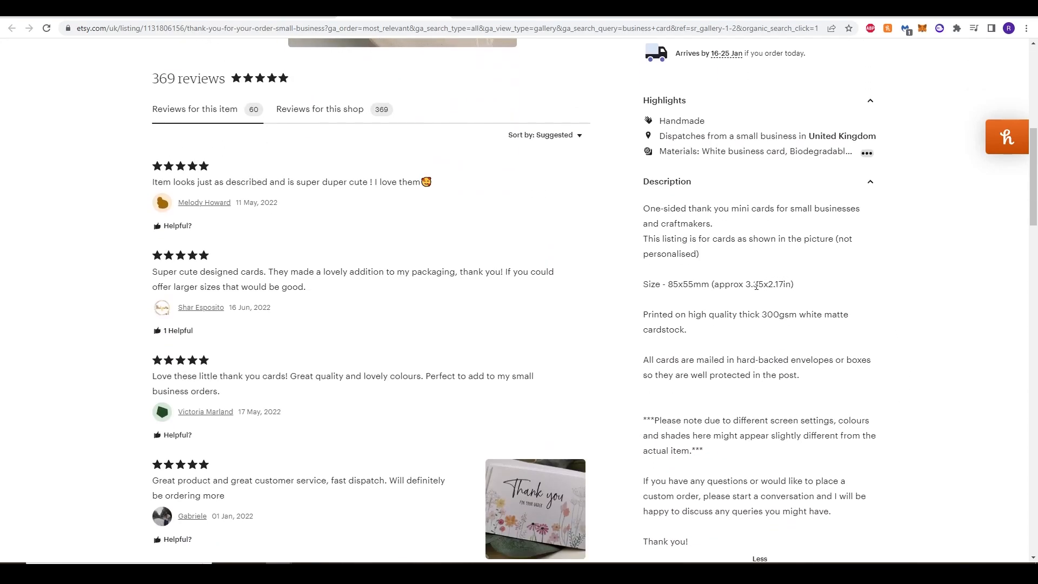
drag(749, 281, 783, 284)
click(775, 284)
click(702, 282)
drag(713, 283, 678, 284)
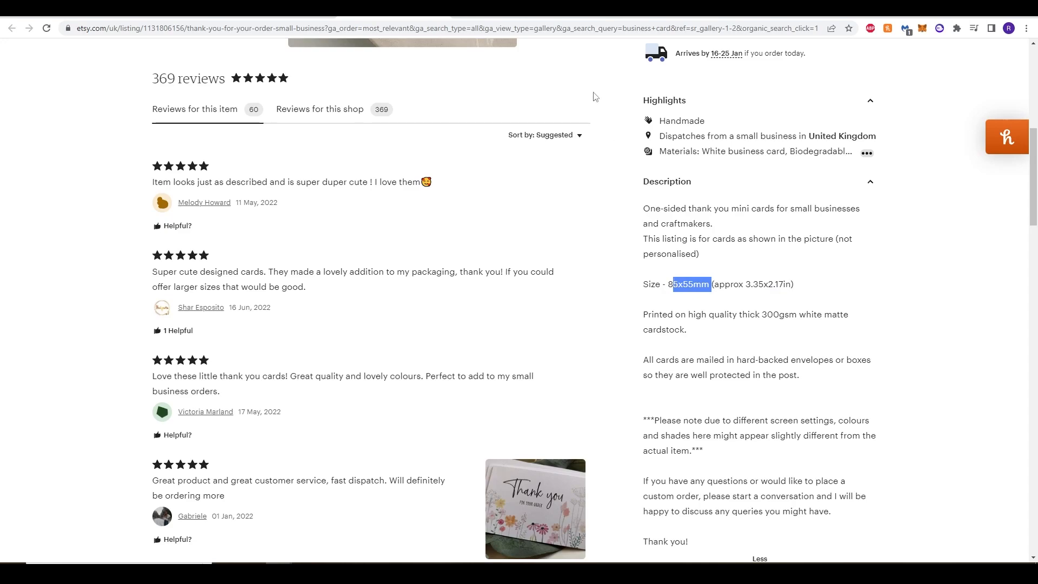
Check the size in the PaperBallards business card listing's product details against the size in the thank-you card listing
click(506, 10)
scroll(65, 341, up, 10)
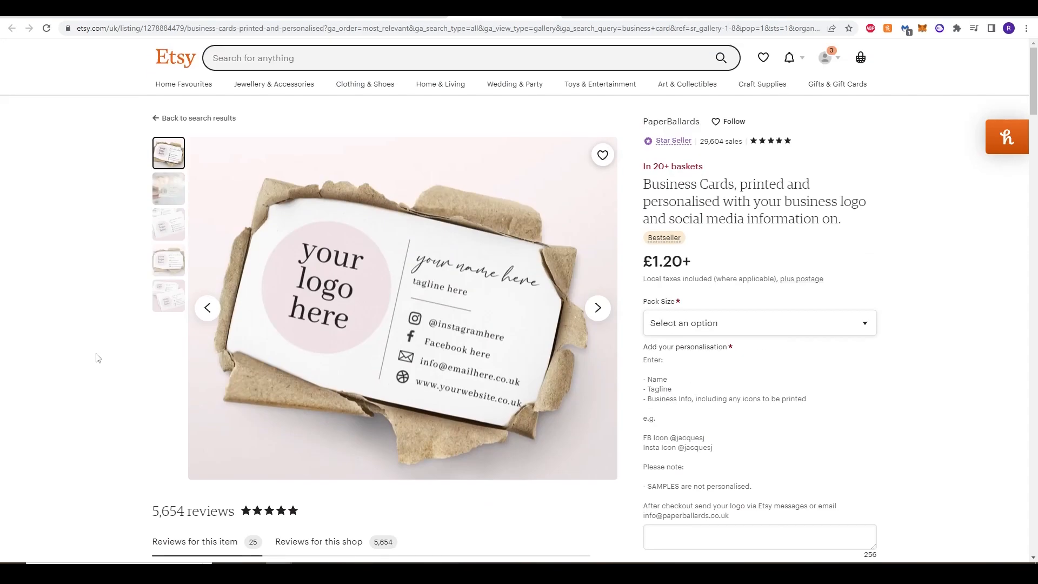
scroll(943, 379, down, 6)
scroll(943, 378, down, 5)
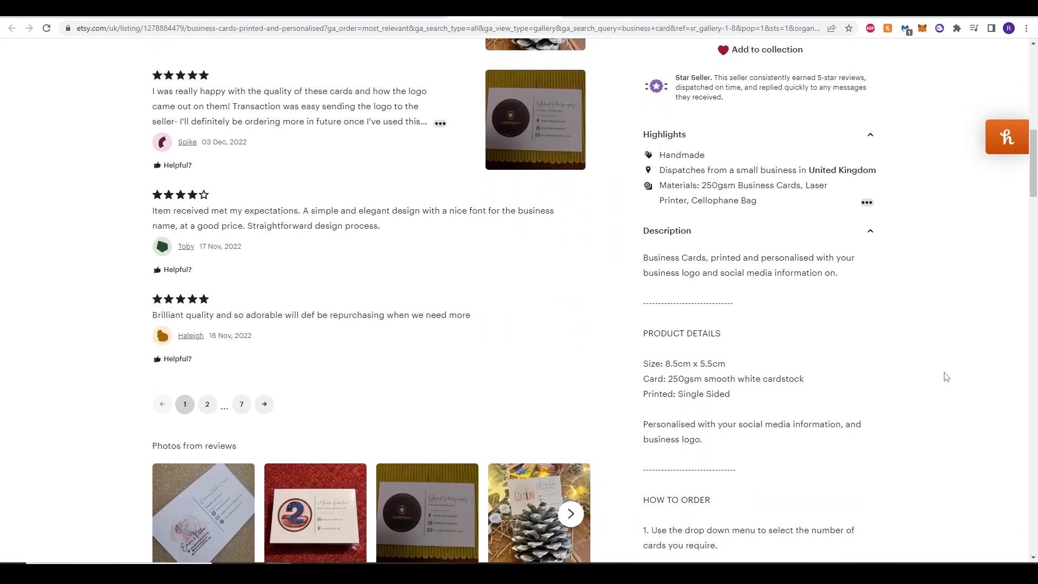
mouse_move(670, 303)
mouse_down()
mouse_move(719, 304)
mouse_move(643, 303)
mouse_move(687, 303)
mouse_up()
click(687, 304)
click(707, 301)
click(670, 302)
click(686, 302)
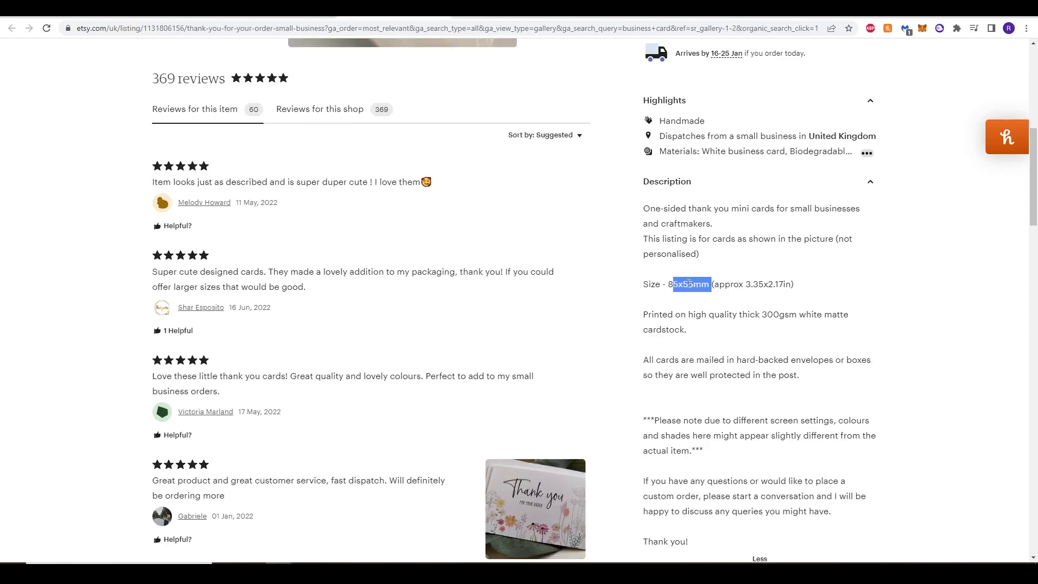
click(689, 282)
Switch to Canva and create a new custom-size design 85 mm wide and 55 mm high
click(172, 9)
scroll(899, 311, up, 14)
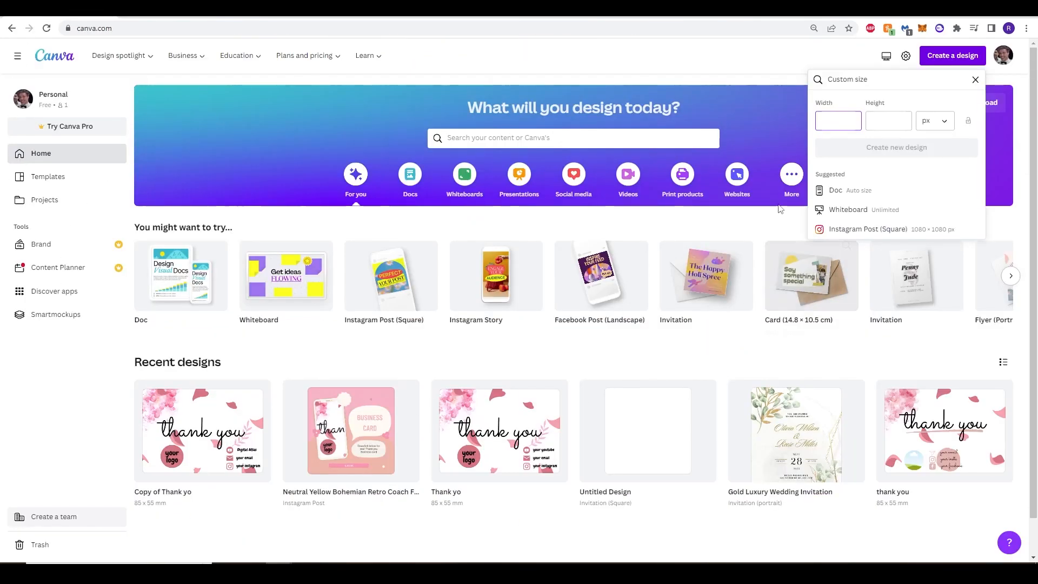
key(Tab)
text(55)
click(941, 121)
click(927, 187)
click(842, 120)
double_click(842, 120)
text(85)
key(Tab)
text(55)
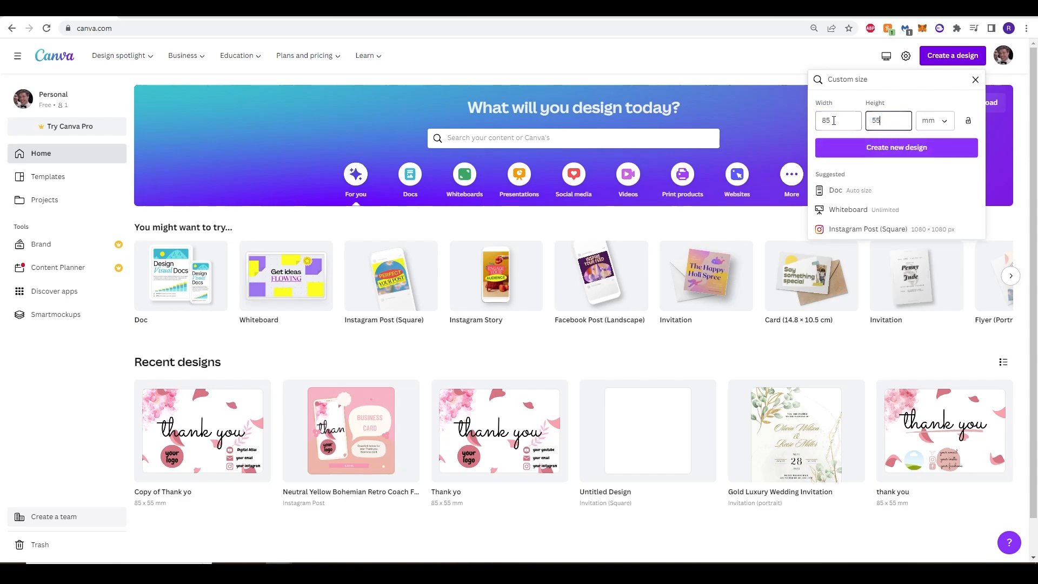
click(888, 156)
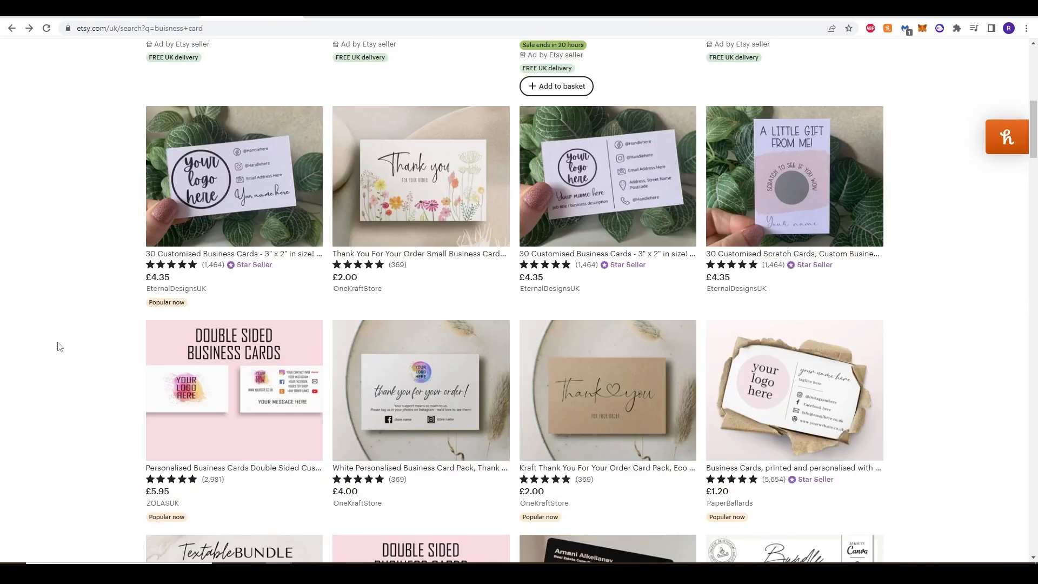
Switch to Etsy and examine the business card and thank-you card results for layout and style ideas
scroll(57, 349, up, 7)
scroll(30, 375, down, 2)
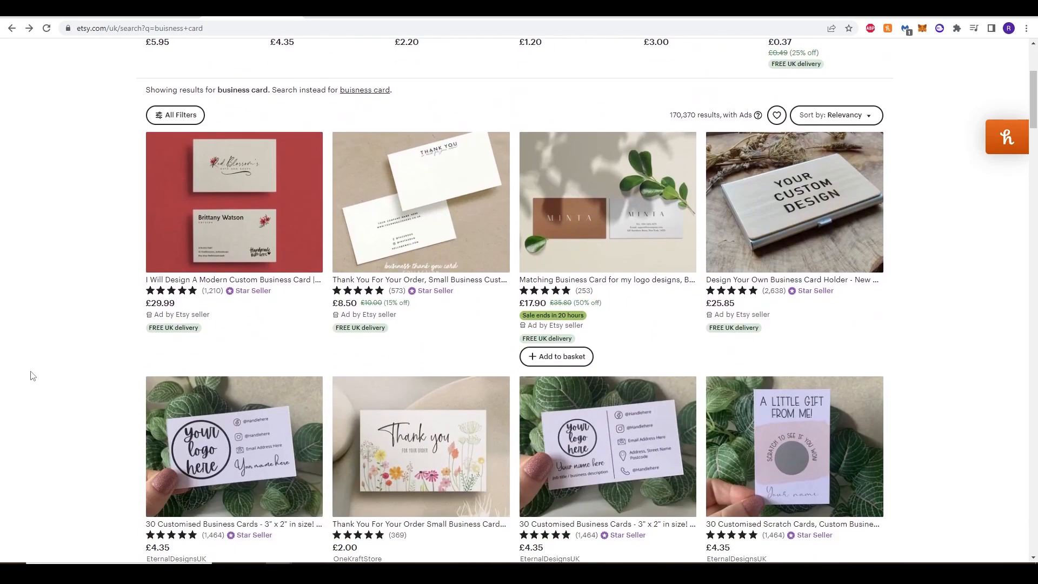
scroll(30, 362, down, 1)
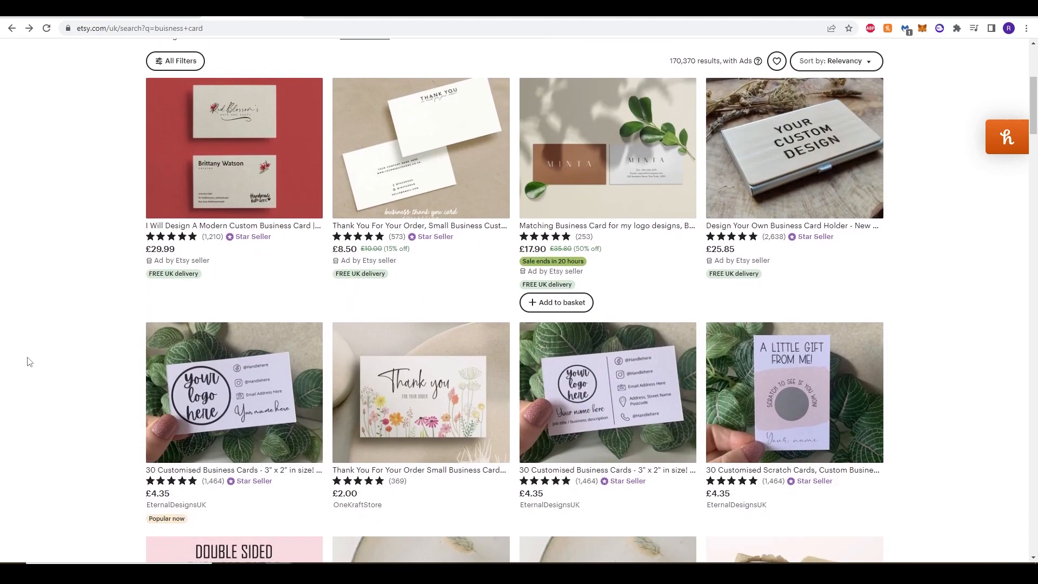
scroll(30, 362, down, 9)
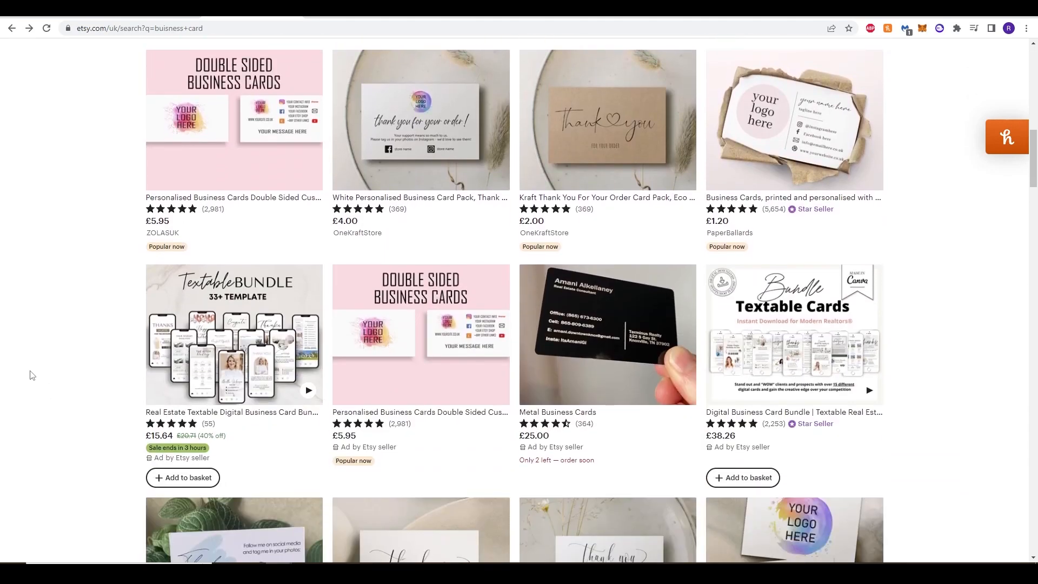
scroll(30, 375, down, 7)
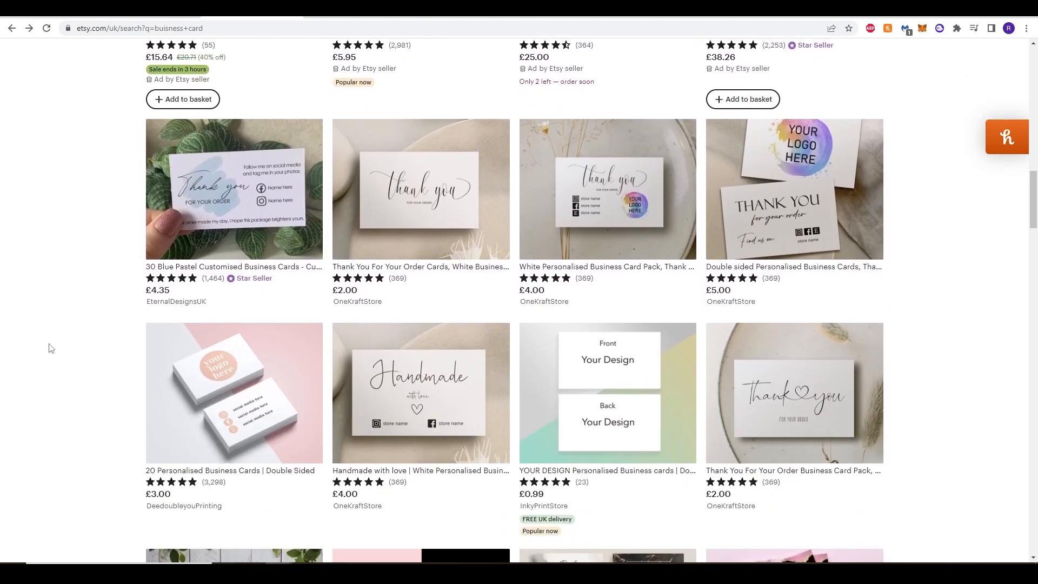
scroll(49, 348, down, 4)
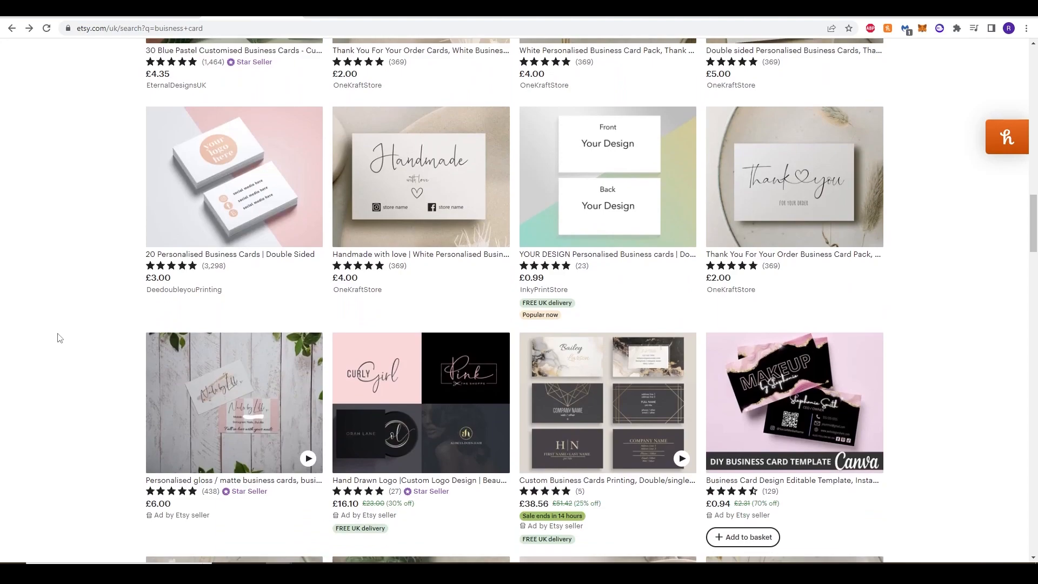
scroll(60, 338, down, 1)
scroll(59, 337, up, 2)
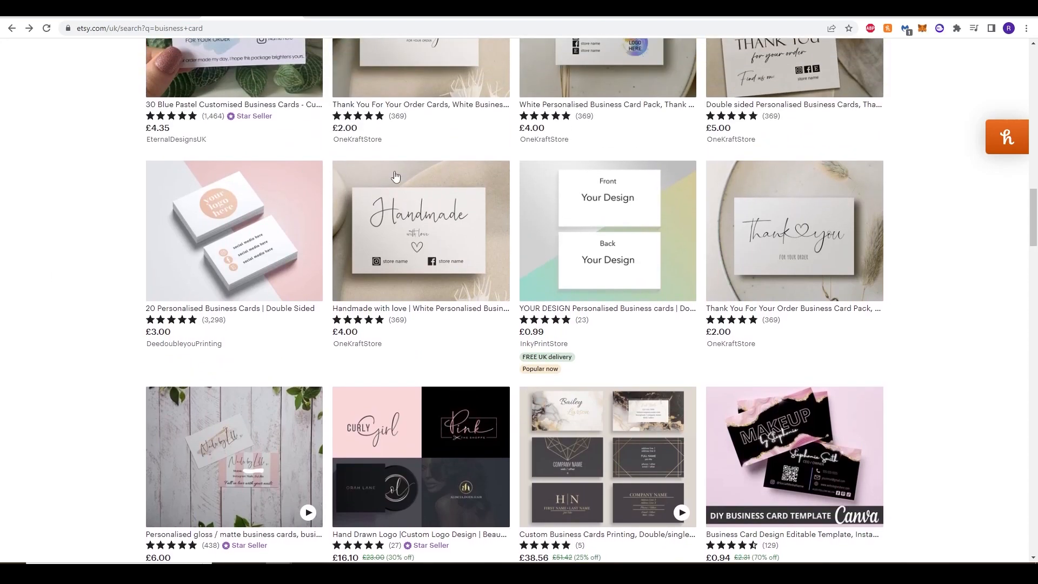
scroll(400, 240, up, 2)
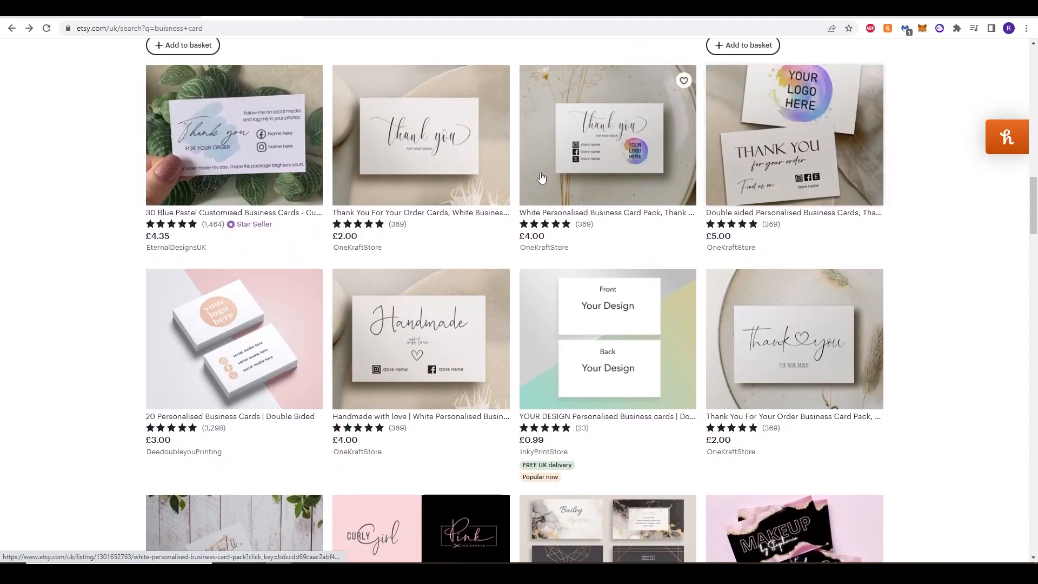
scroll(579, 172, up, 5)
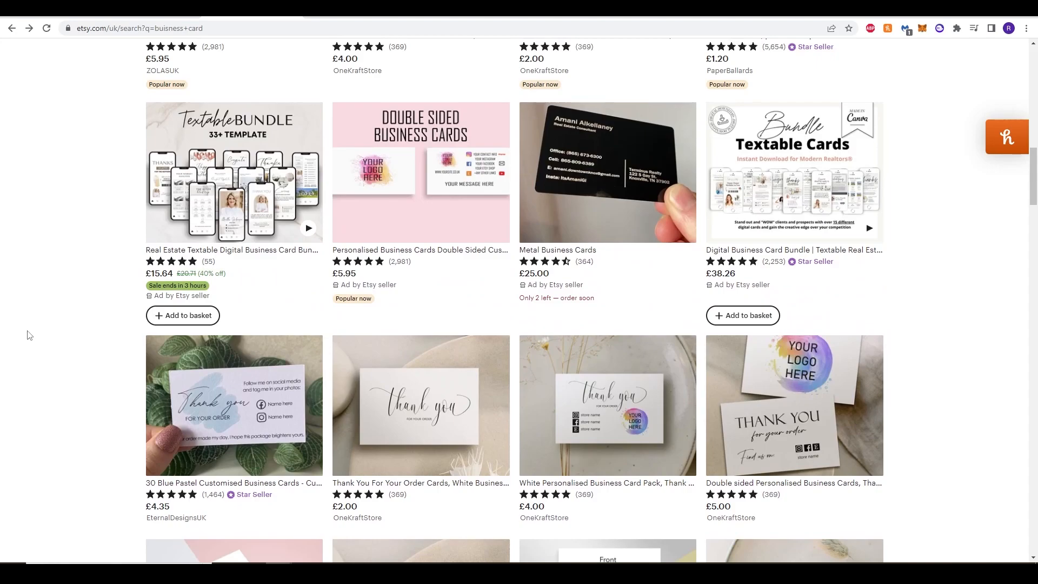
scroll(30, 335, down, 7)
scroll(29, 334, down, 9)
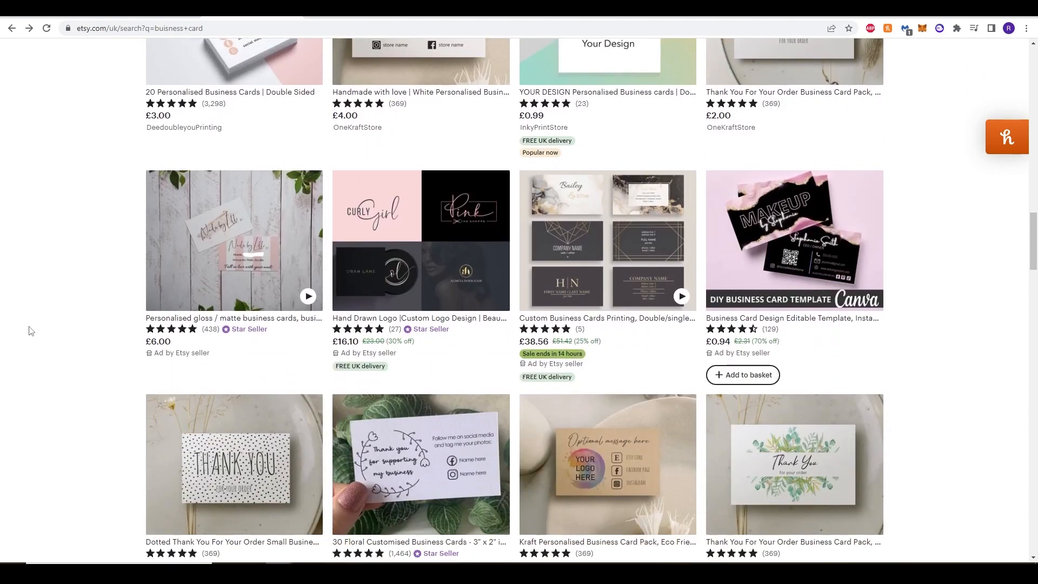
scroll(29, 330, down, 3)
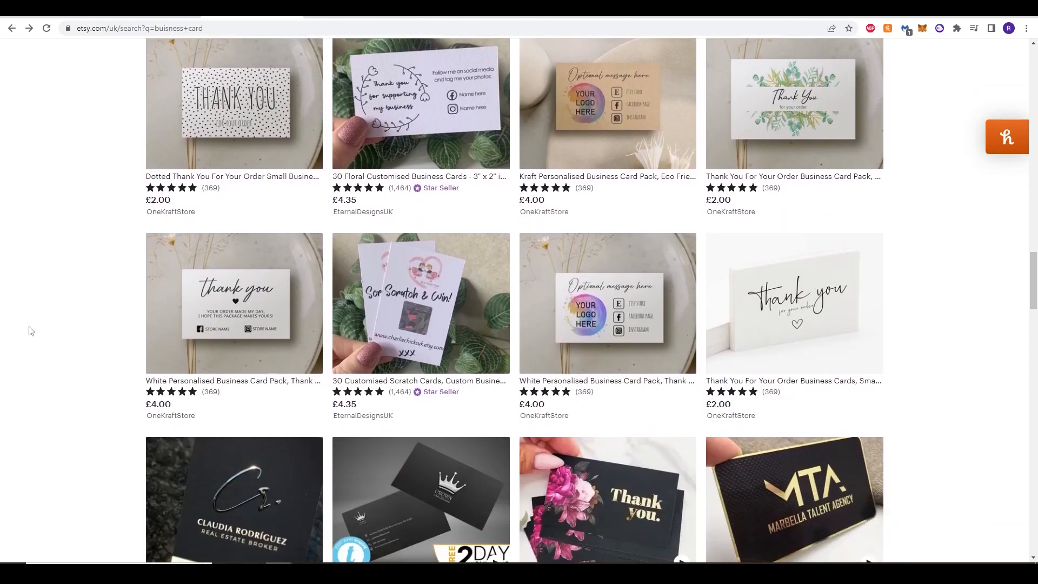
scroll(100, 299, down, 5)
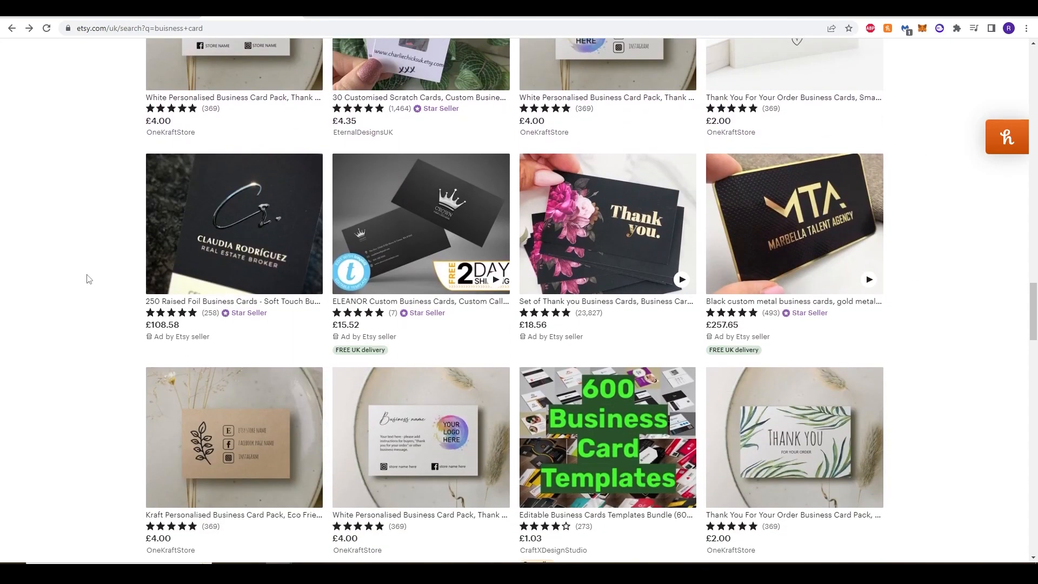
scroll(135, 286, down, 4)
scroll(86, 297, down, 1)
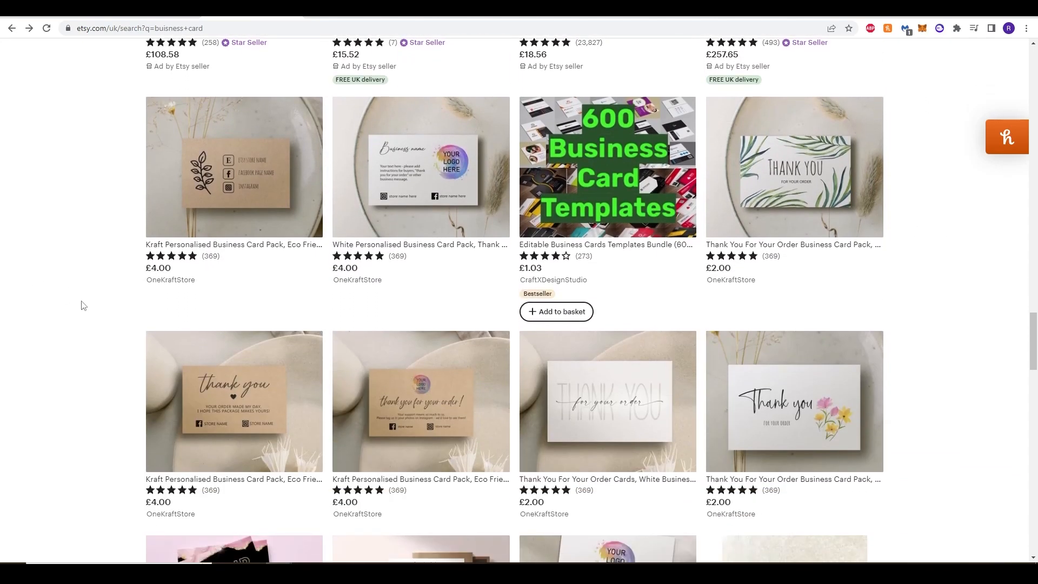
scroll(78, 312, down, 3)
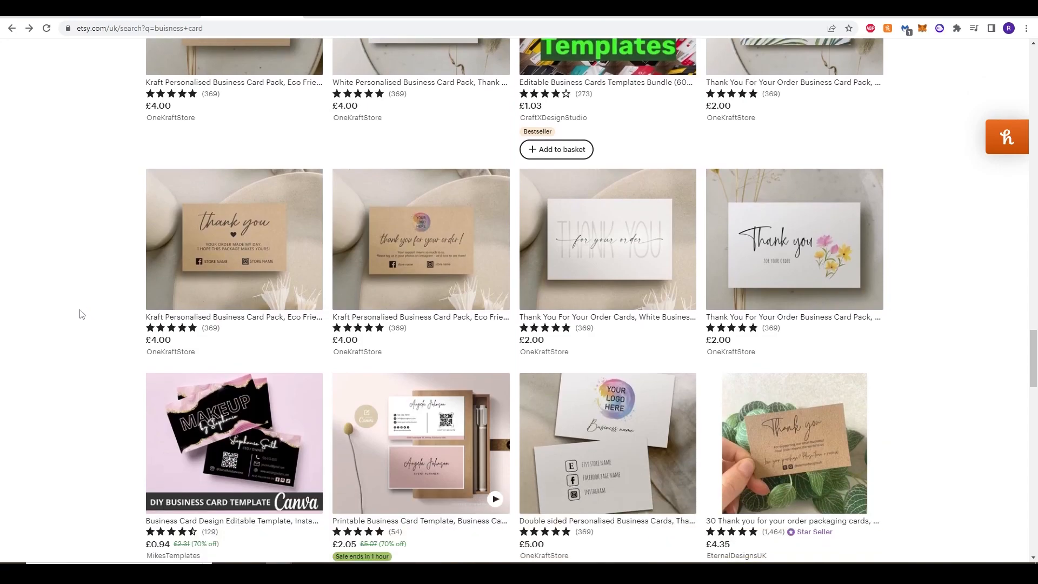
middle_click(79, 310)
middle_click(77, 224)
middle_click(92, 346)
middle_click(86, 214)
scroll(71, 300, down, 5)
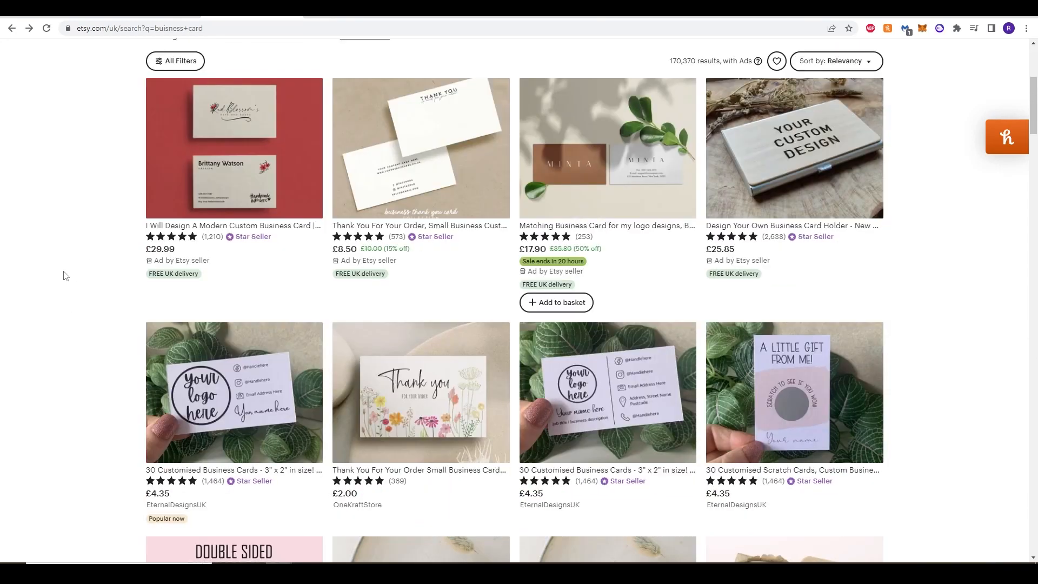
Look further through Etsy's business card results, and switch to Canva to browse the available elements
scroll(65, 276, down, 2)
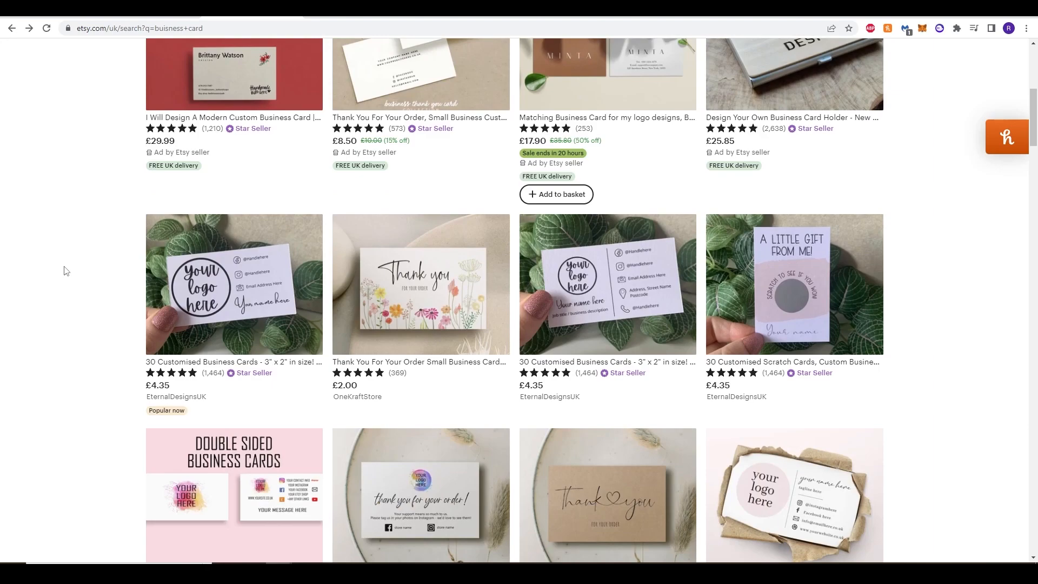
scroll(64, 270, down, 2)
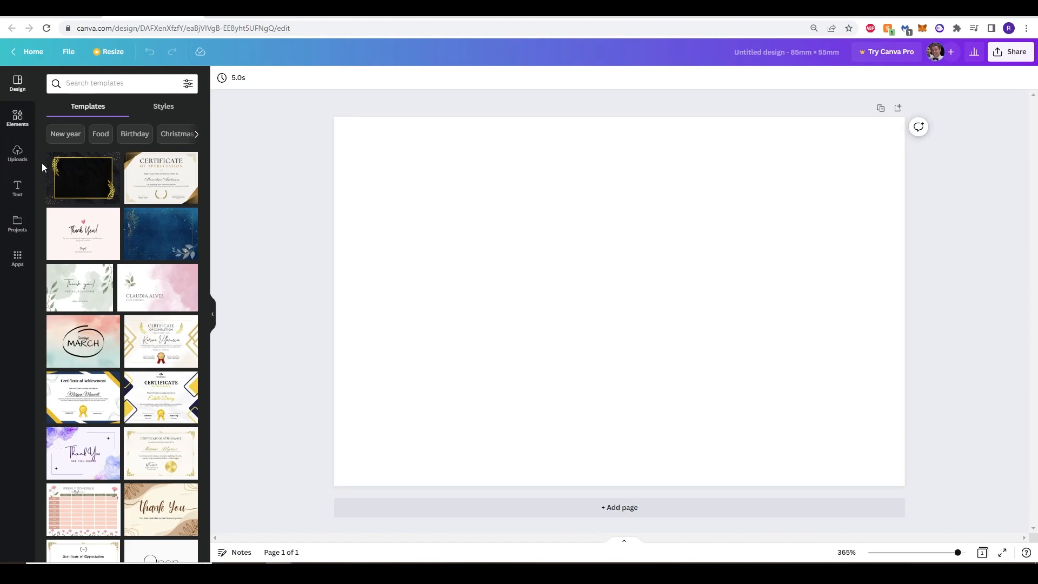
click(18, 118)
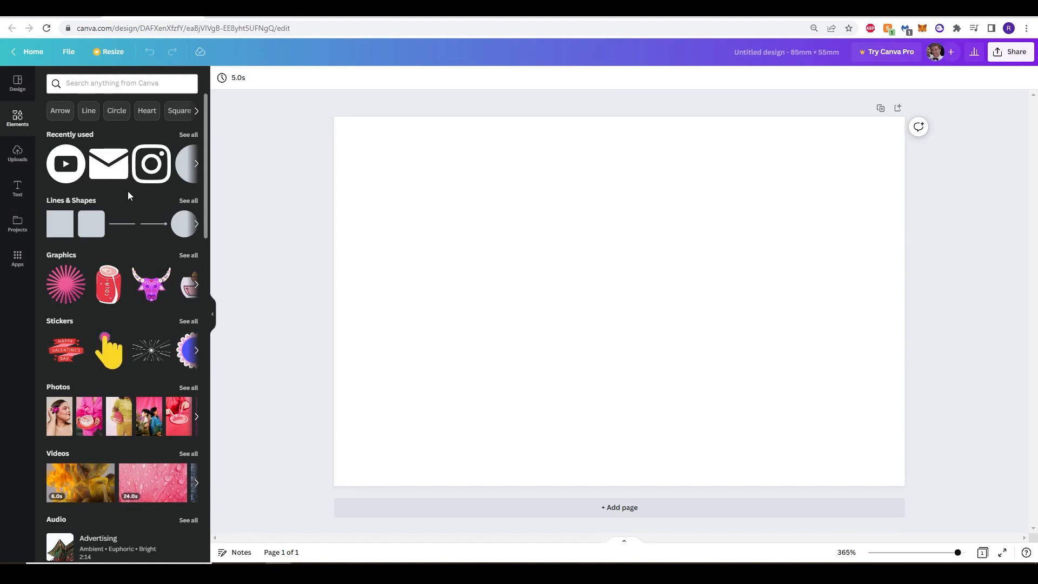
scroll(72, 168, down, 1)
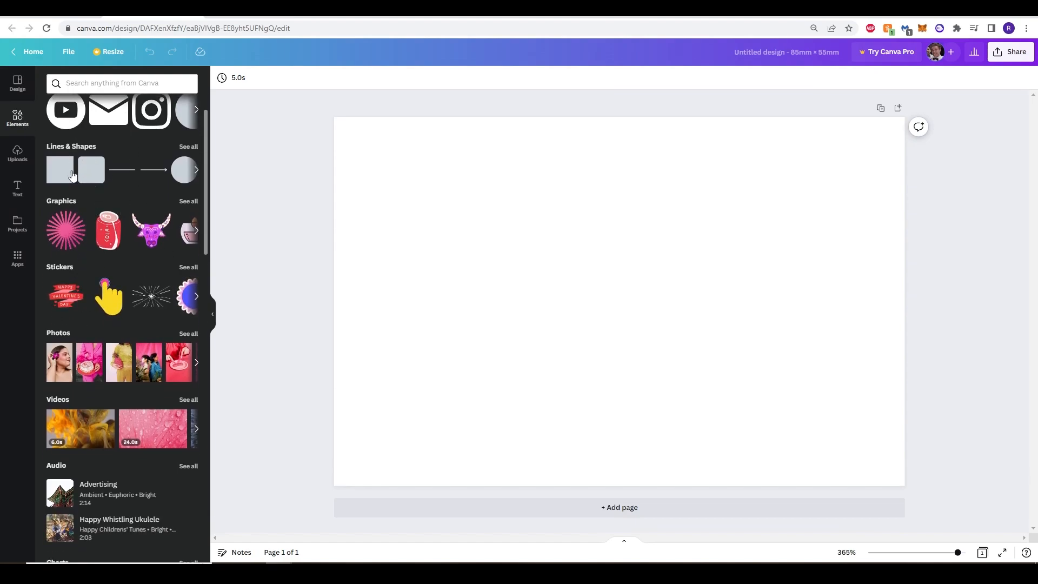
scroll(90, 397, up, 1)
scroll(91, 400, up, 1)
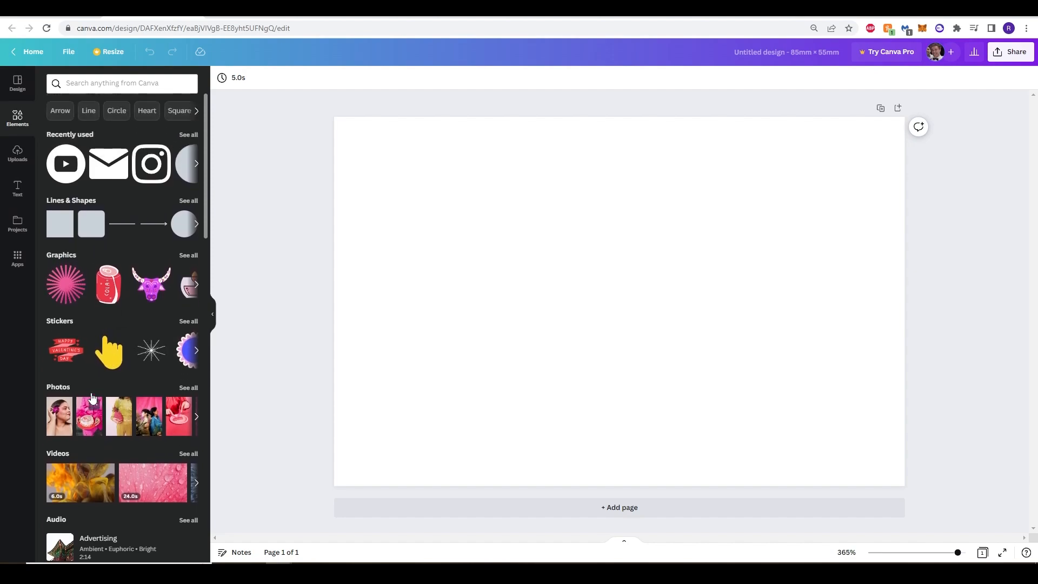
Search the elements for "tree" and add the single-colour leafy tree with roots to the card
click(123, 84)
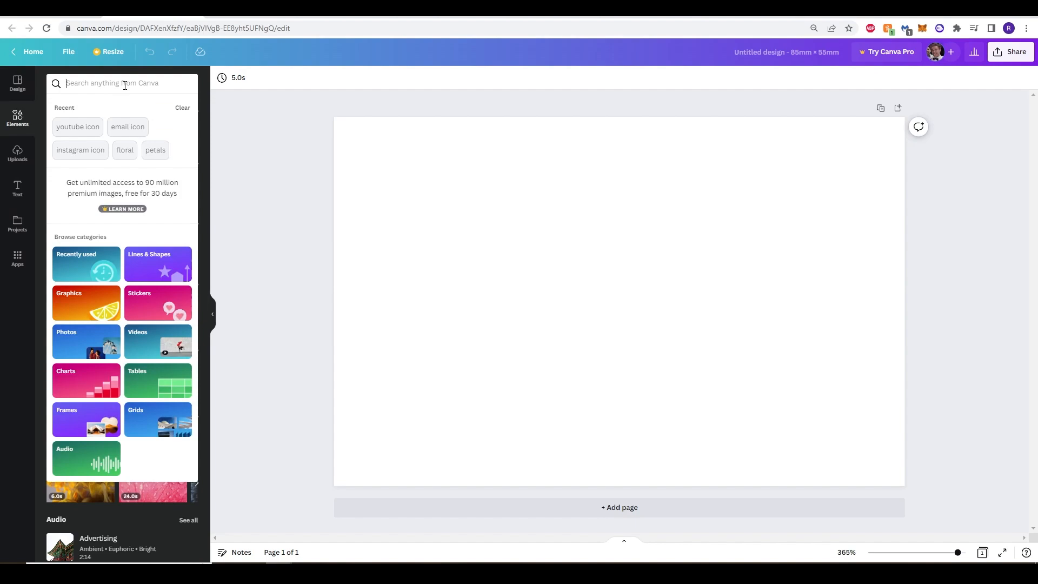
text(tree)
key(Return)
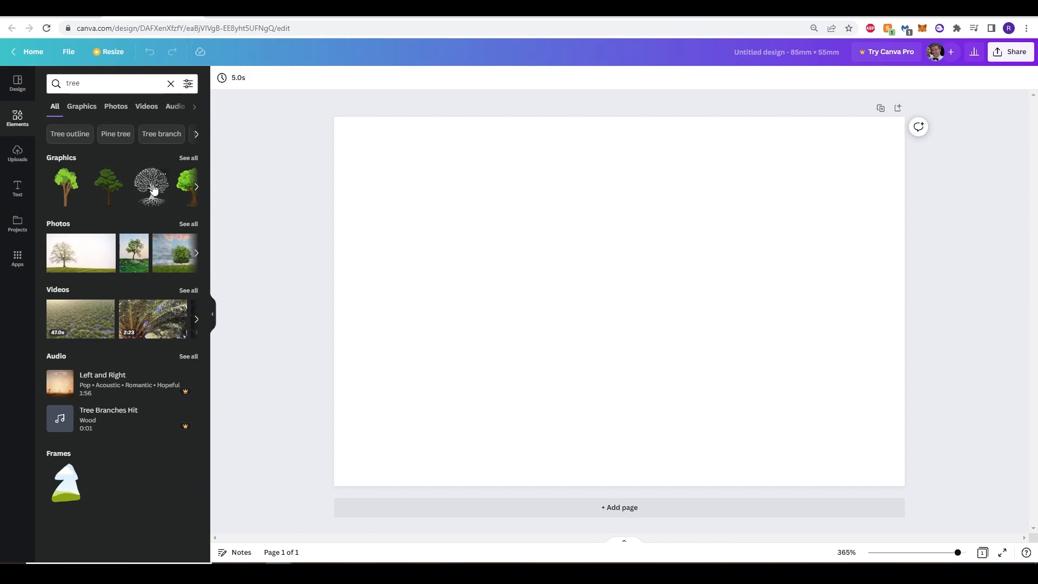
click(152, 195)
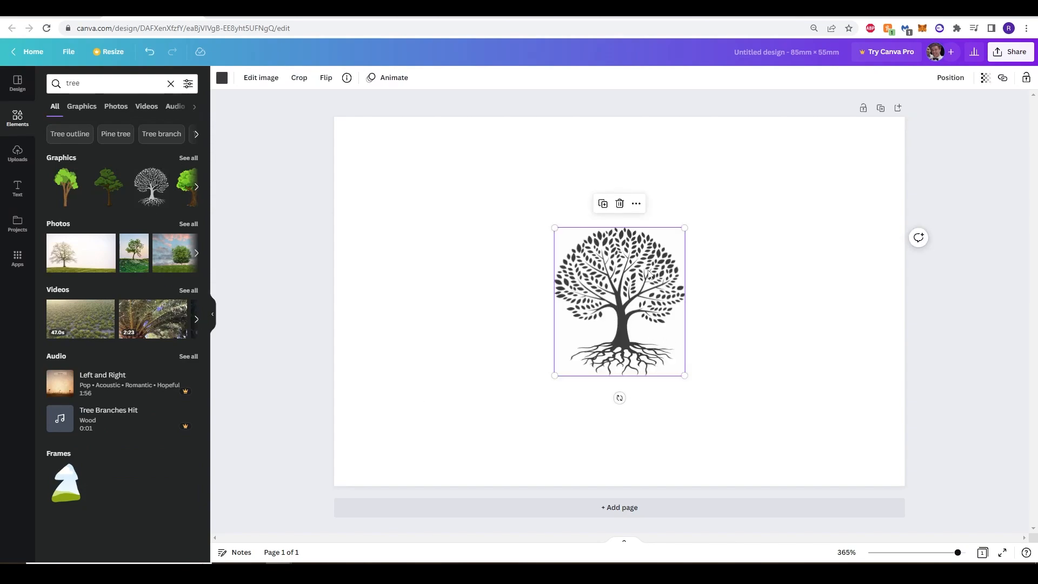
Move the rooted tree up and to the left, shrink it to about half size, and delete it
drag(597, 319, 553, 264)
drag(640, 173, 579, 239)
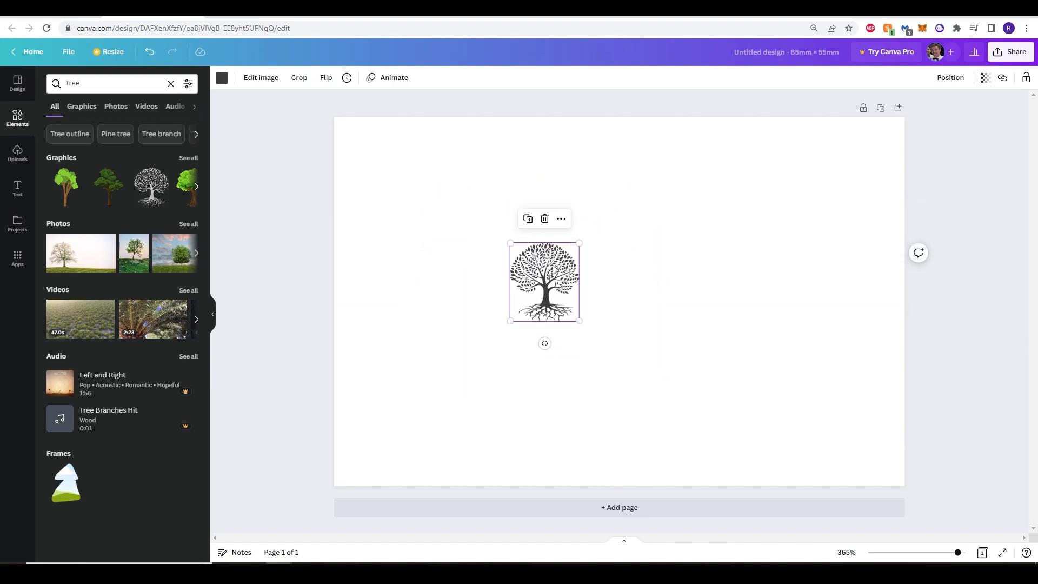
key(Delete)
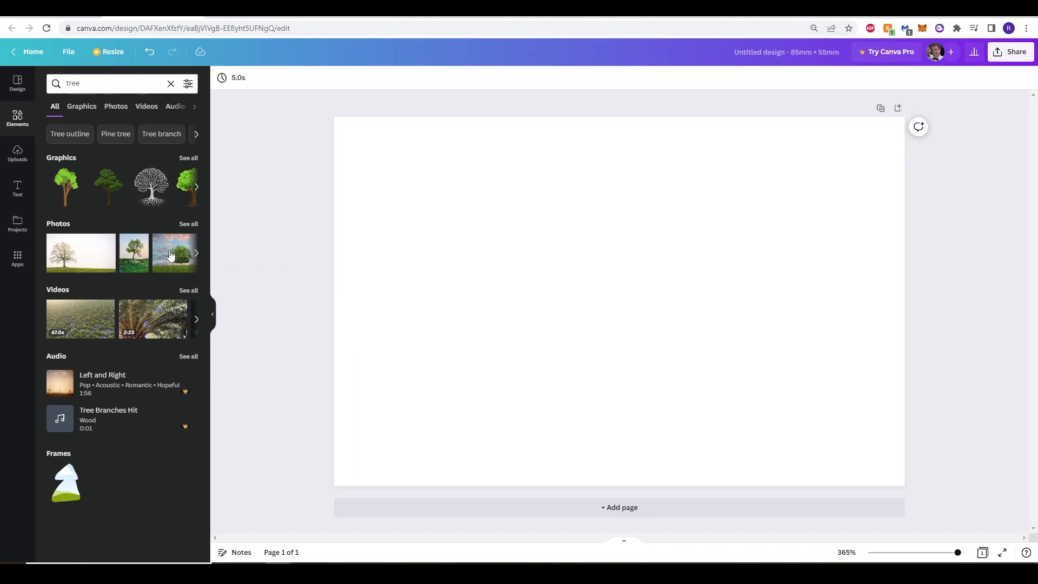
Browse the text font combinations for a style that suits the card
click(22, 189)
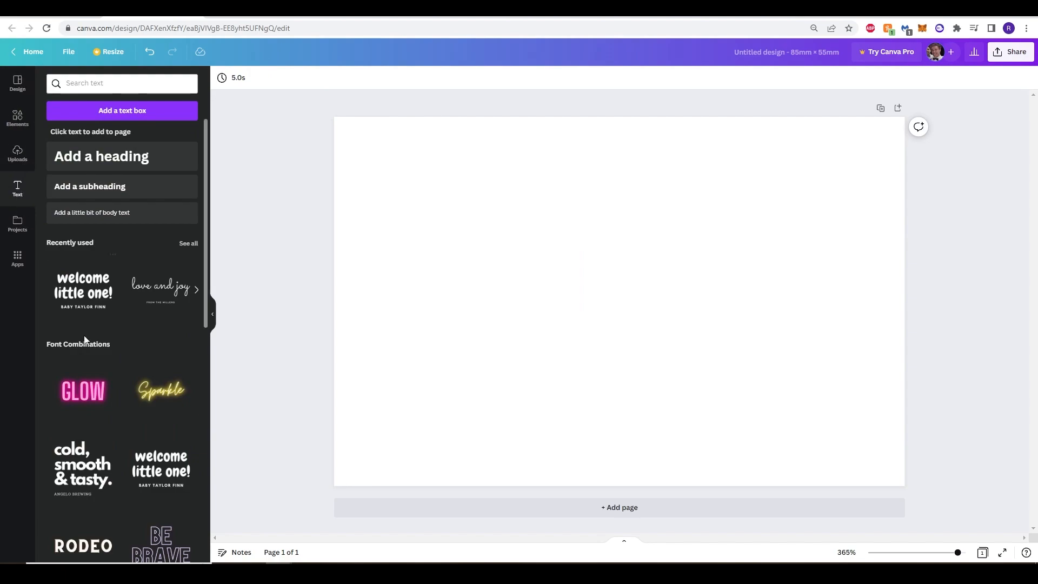
scroll(149, 341, down, 1)
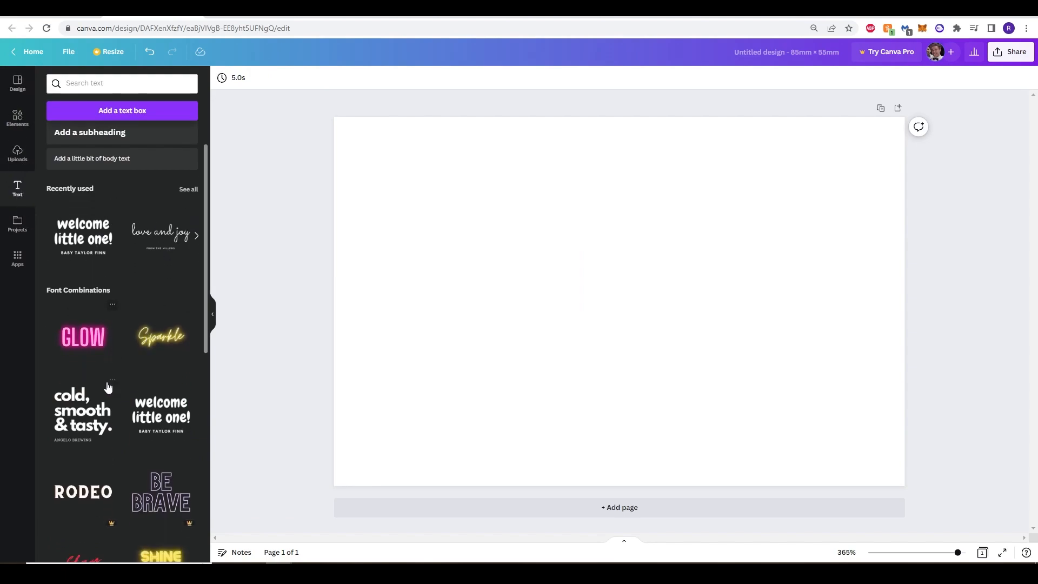
scroll(108, 386, down, 5)
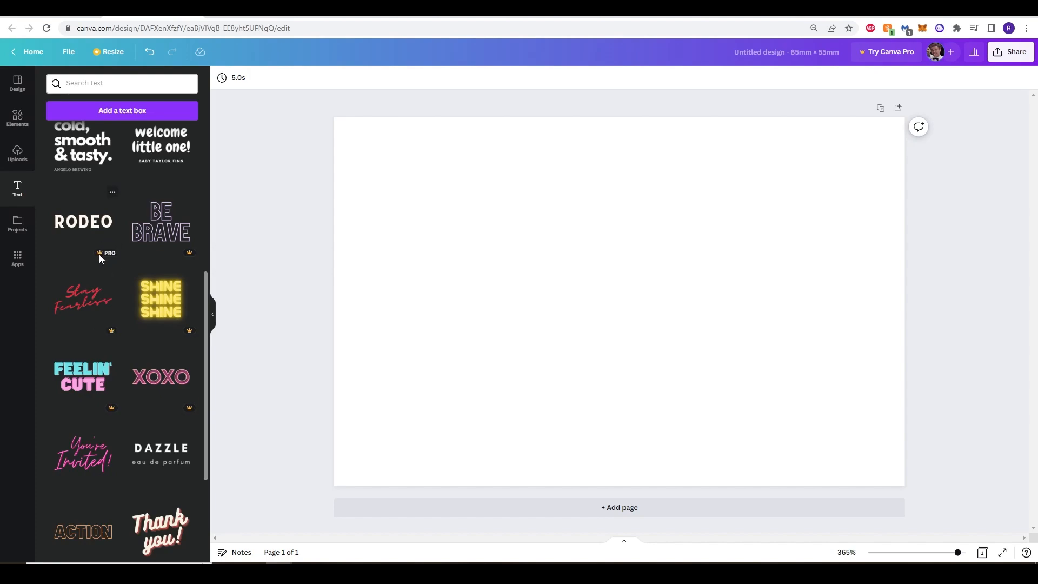
scroll(138, 377, down, 3)
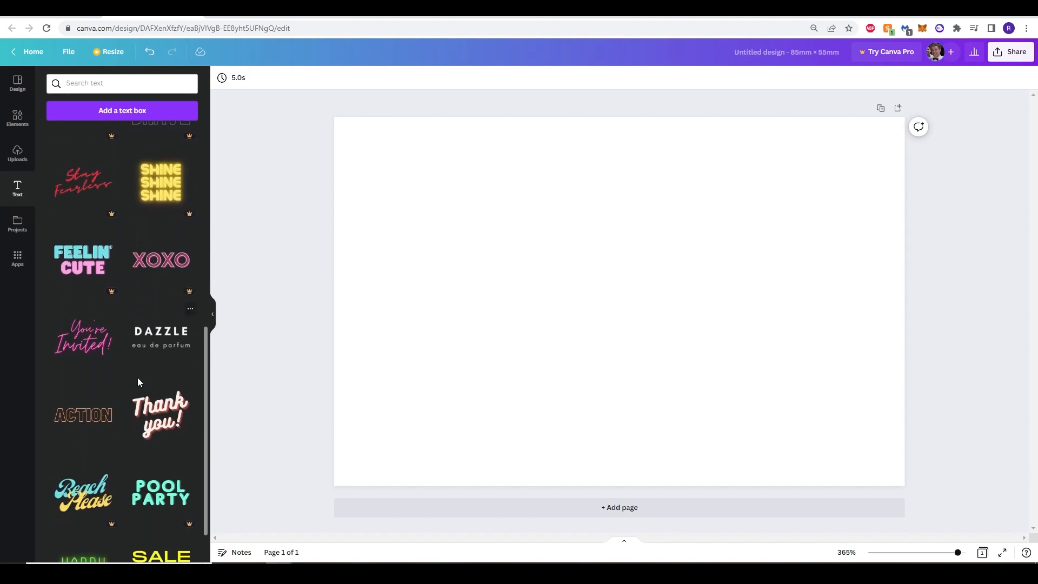
scroll(139, 381, down, 4)
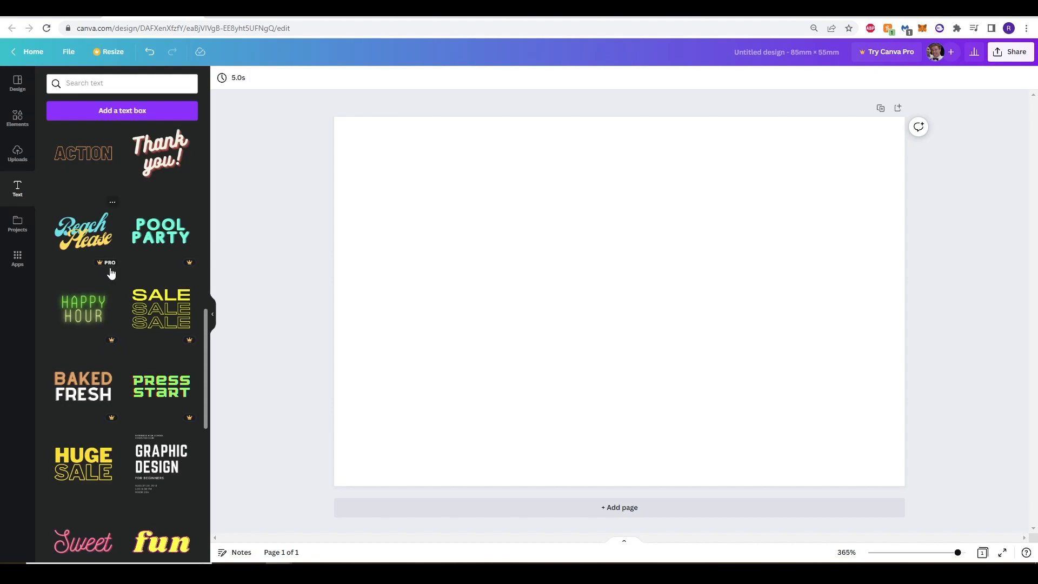
scroll(136, 395, down, 3)
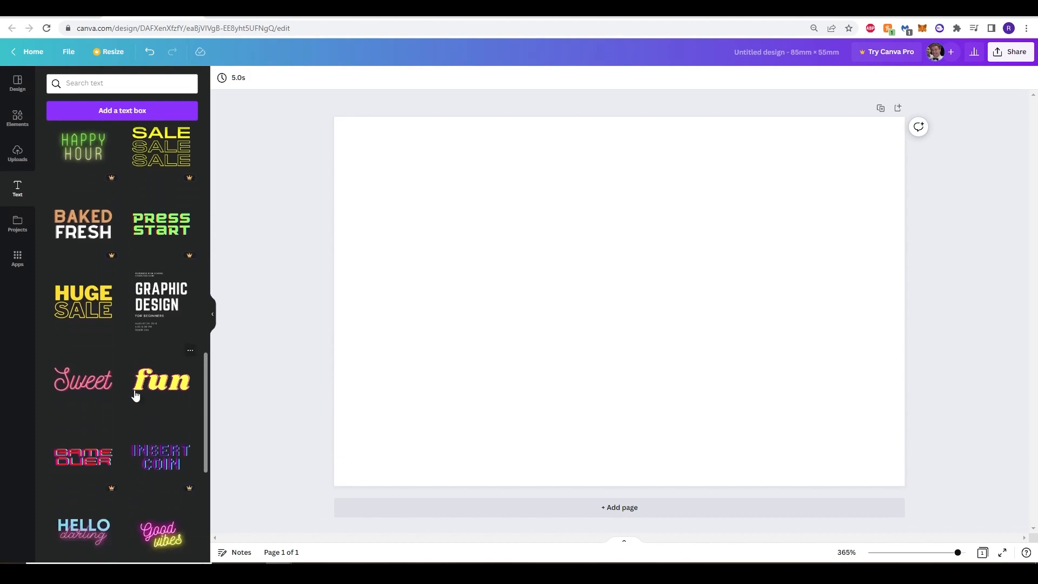
scroll(138, 398, up, 4)
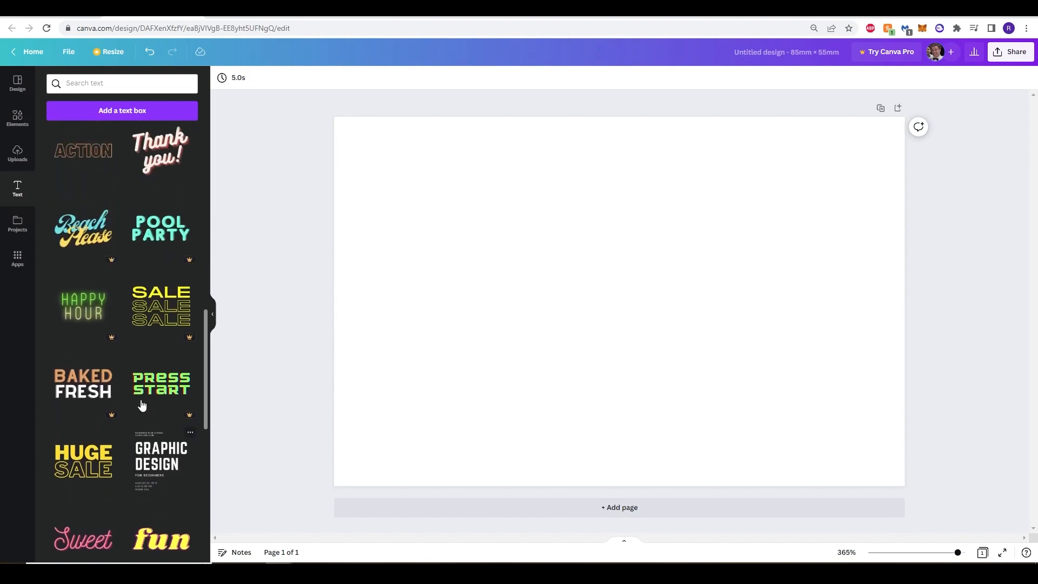
scroll(141, 401, up, 4)
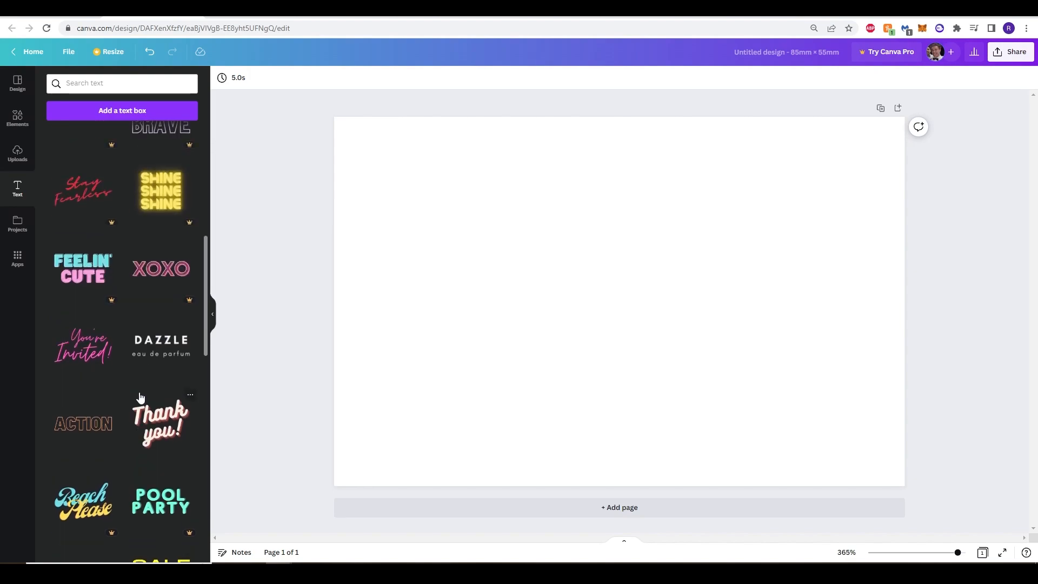
scroll(140, 398, up, 6)
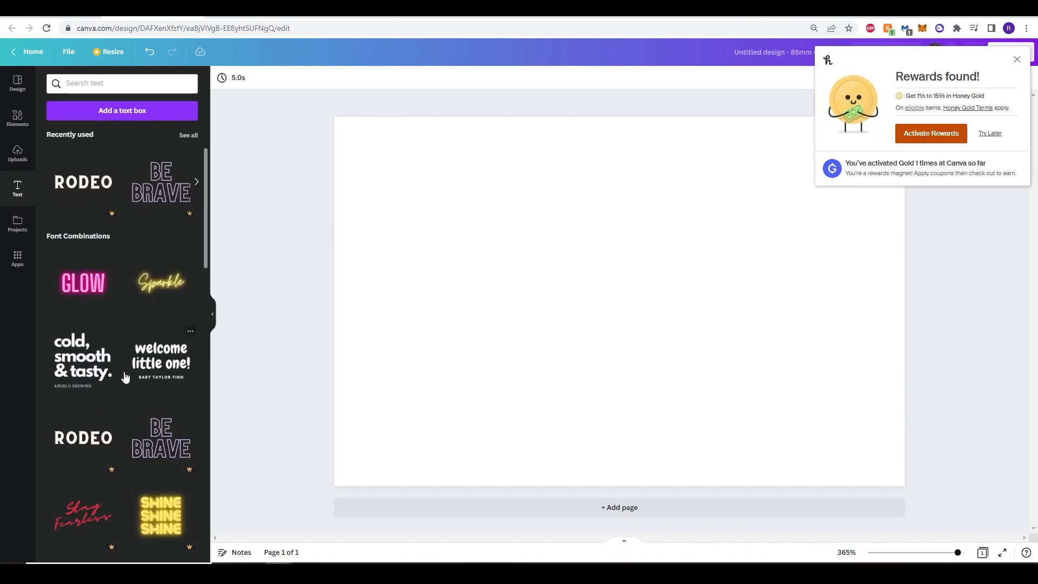
scroll(126, 375, down, 1)
Add the premium green tree with a thick trunk from the tree graphics and view its watermark and purchase option
click(17, 116)
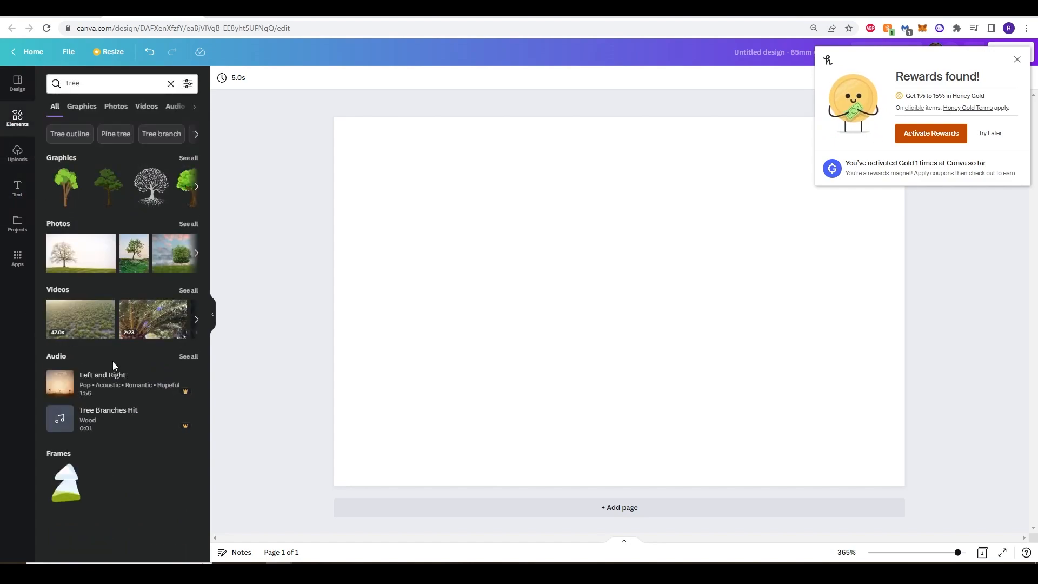
click(188, 158)
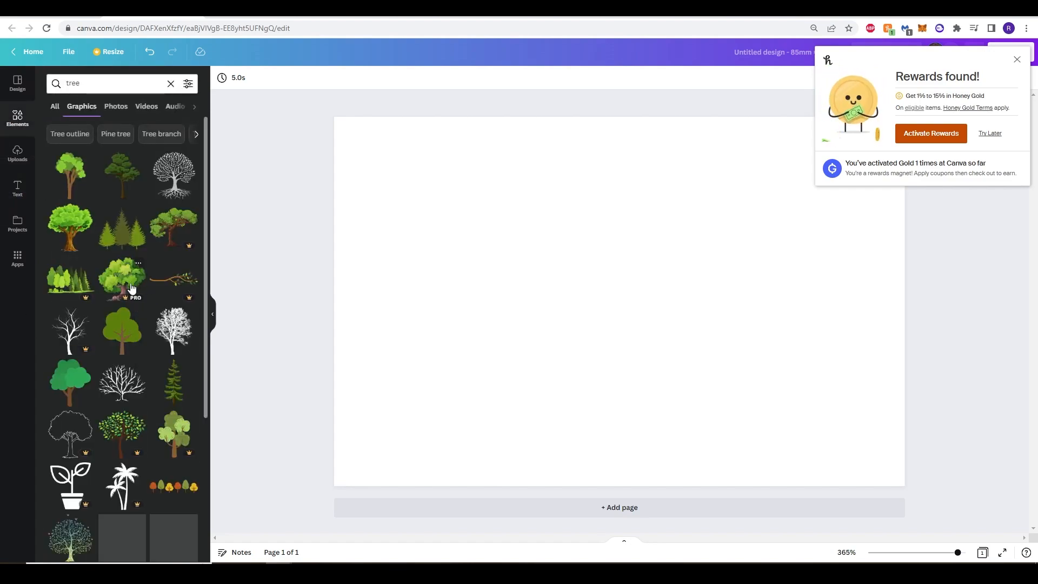
click(134, 288)
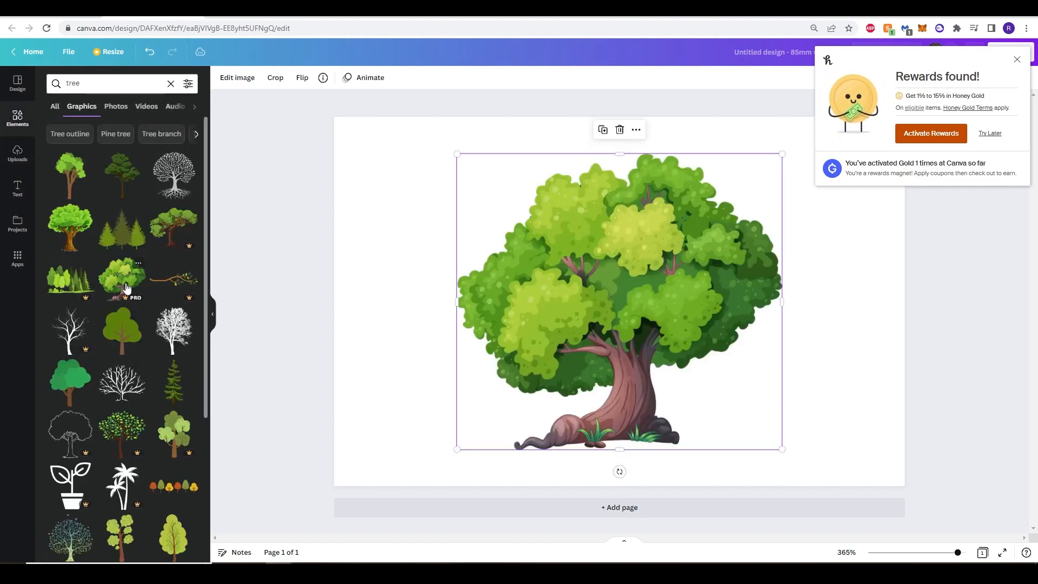
click(292, 292)
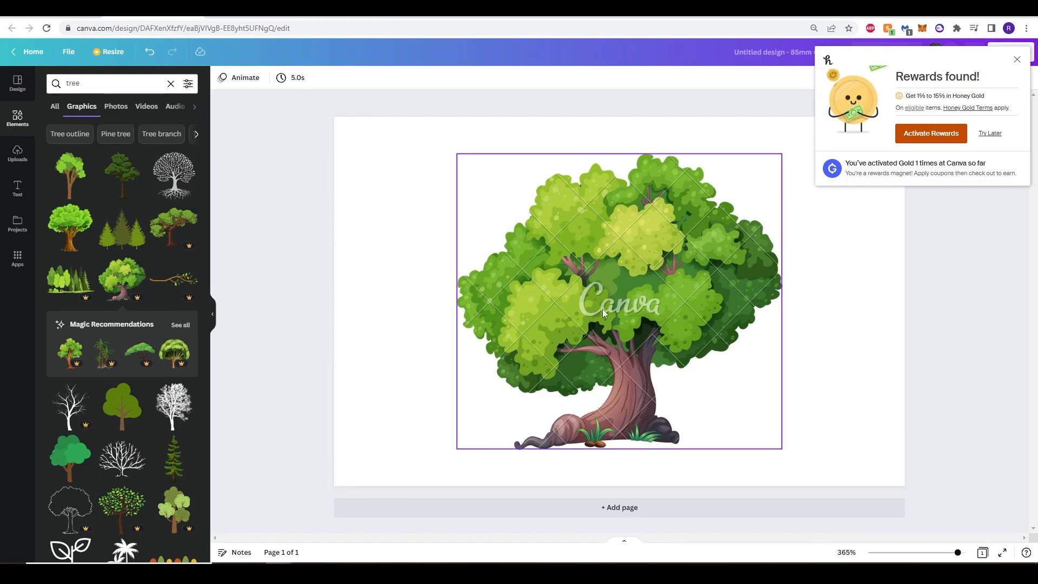
click(627, 311)
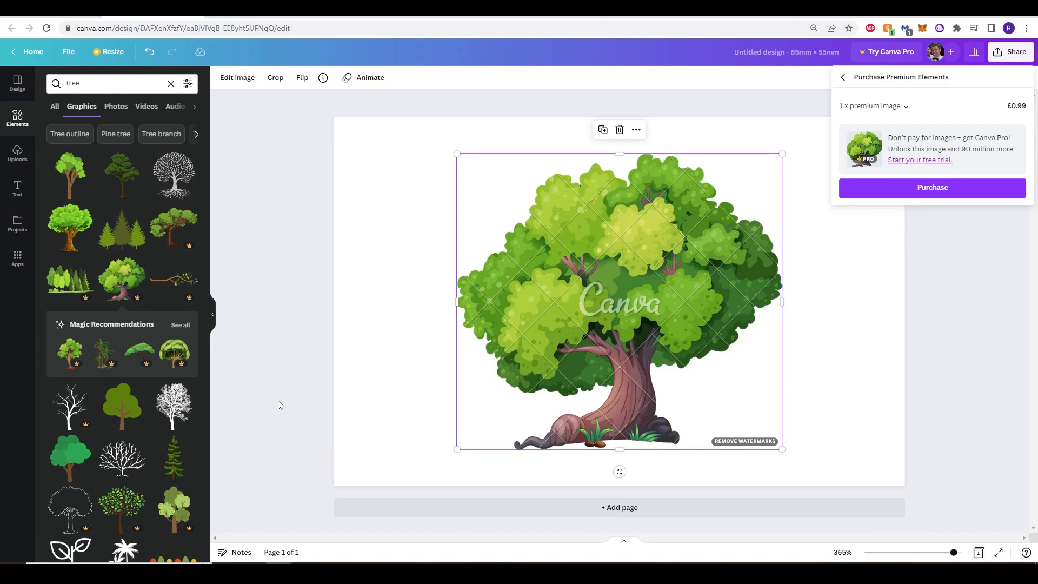
Delete the premium tree from the card and clear the element search
click(638, 313)
key(Delete)
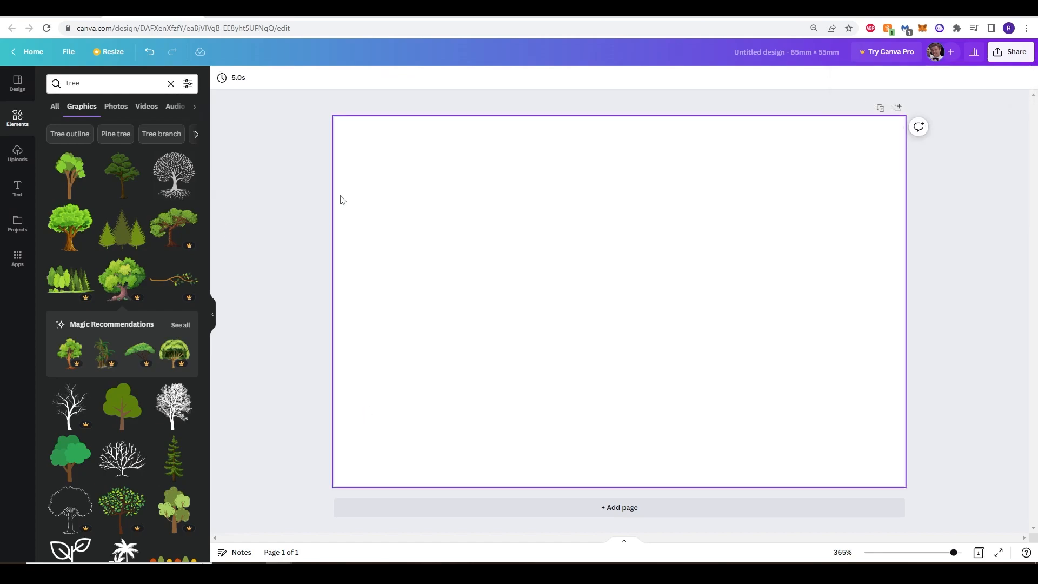
click(171, 83)
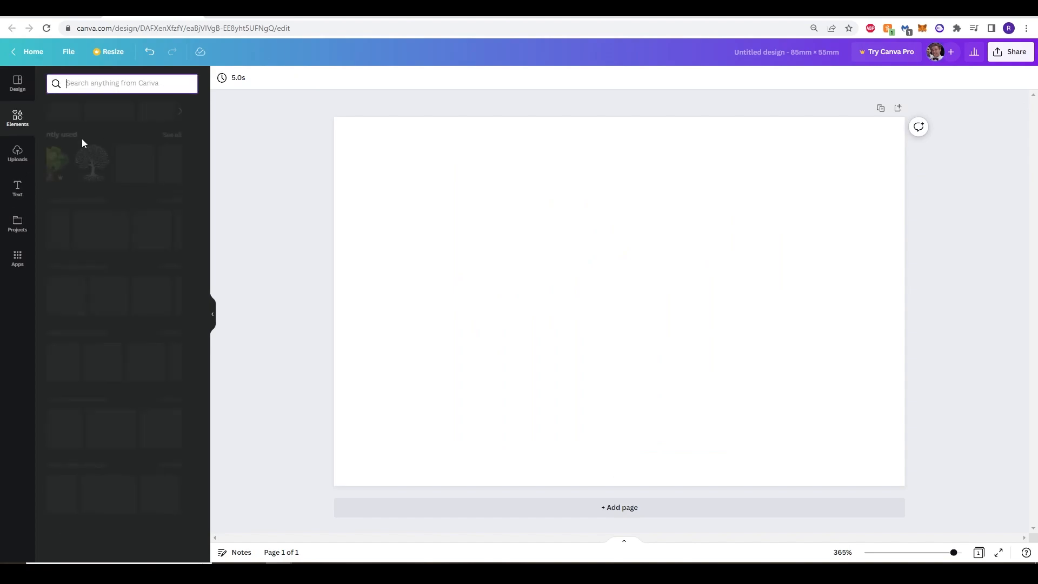
Add the "love and joy" script font combination from the recently used text styles to the card
click(17, 188)
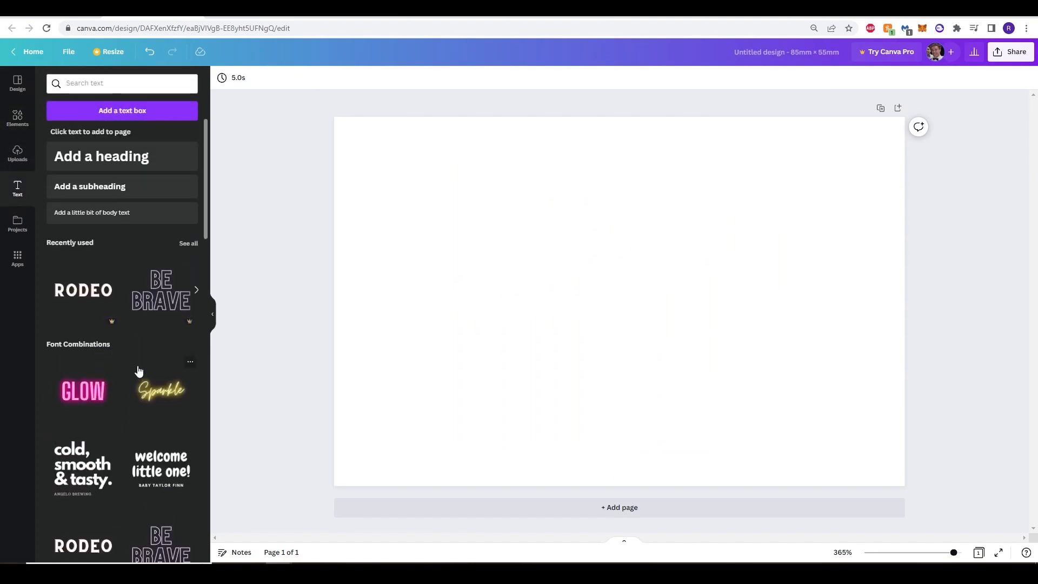
scroll(137, 357, down, 4)
scroll(132, 324, up, 3)
scroll(130, 309, down, 2)
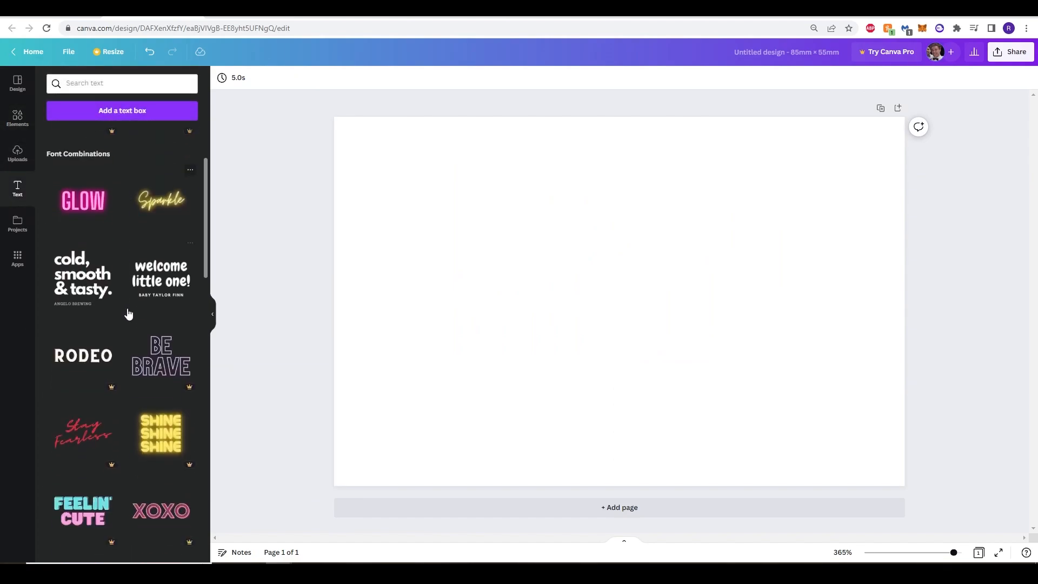
scroll(92, 294, up, 5)
click(88, 289)
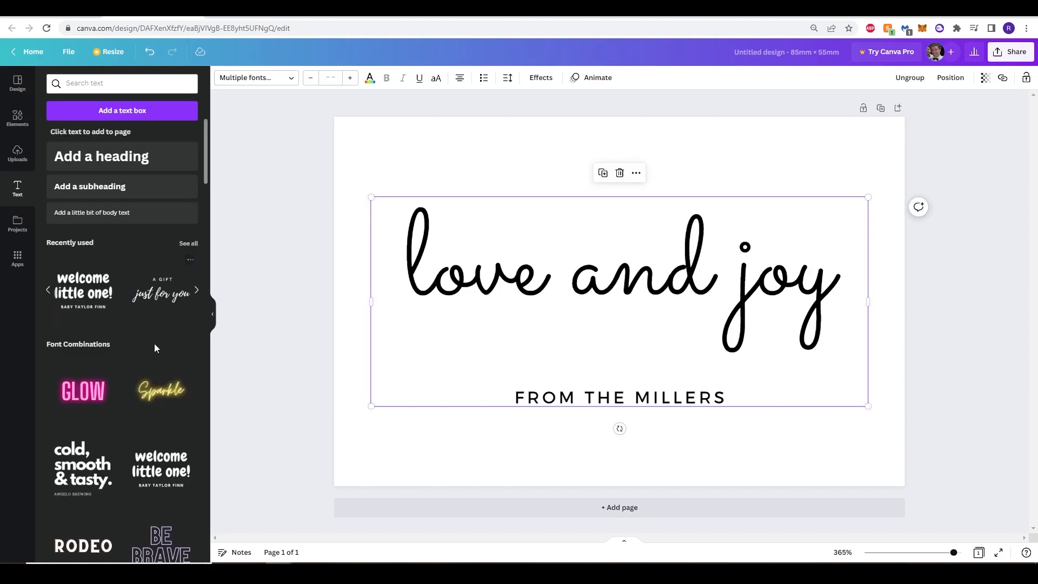
Delete the small line under the script heading and replace the heading text with "thank you"
click(653, 404)
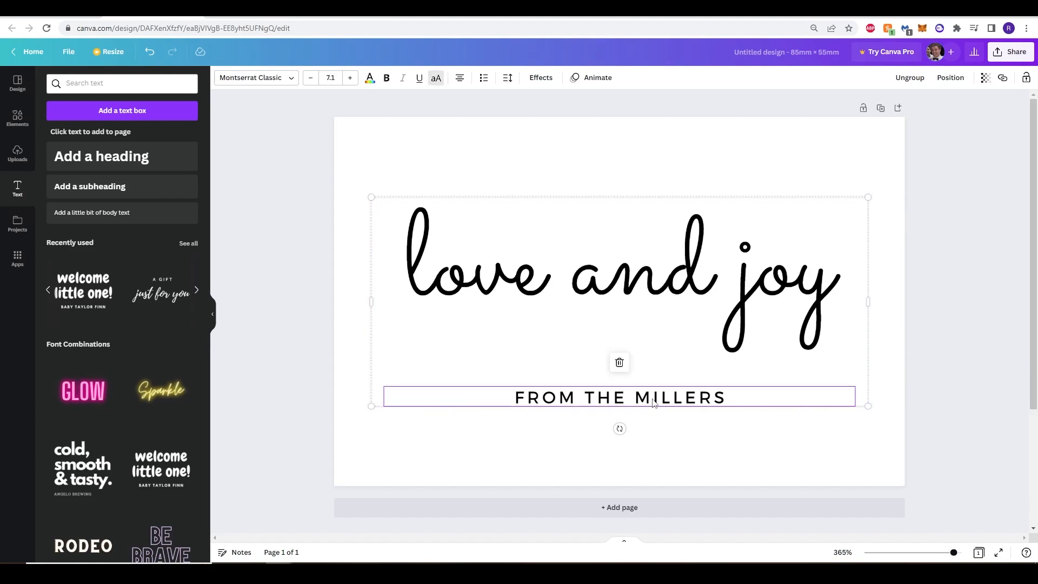
click(619, 362)
double_click(542, 300)
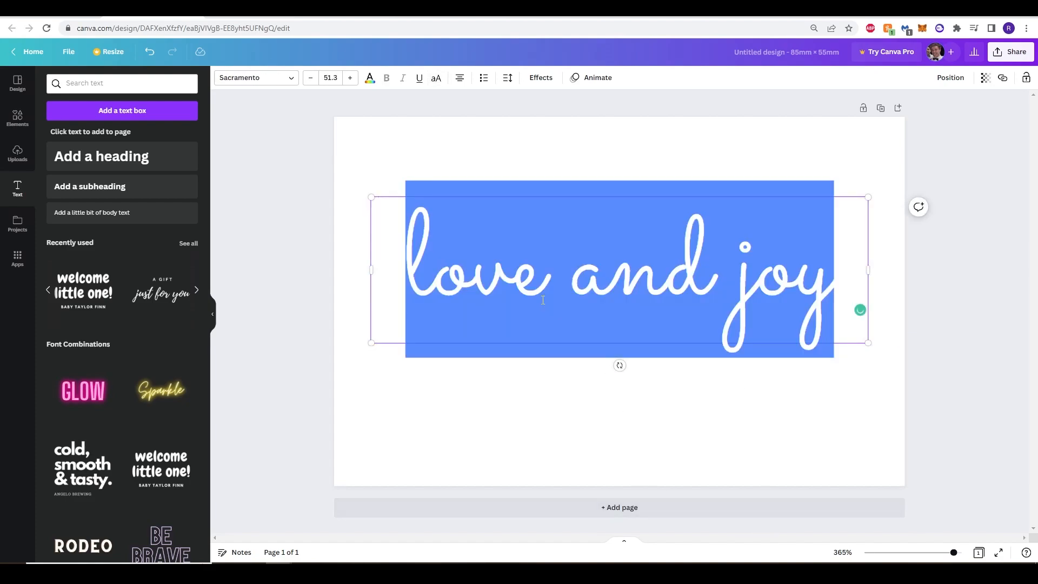
text(thank lyo)
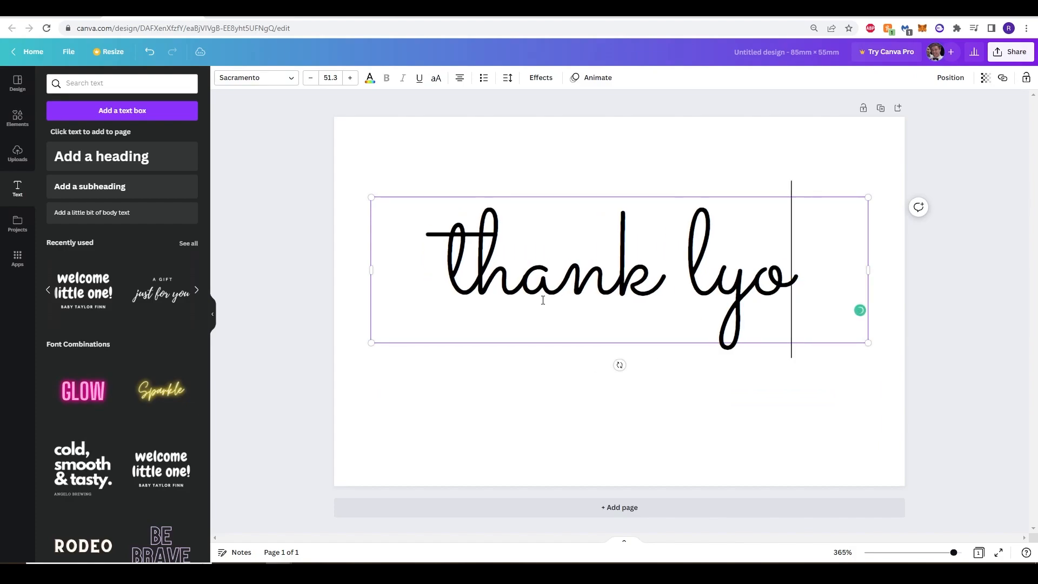
key(BackSpace)
key(BackSpace)
key(BackSpace)
text(you)
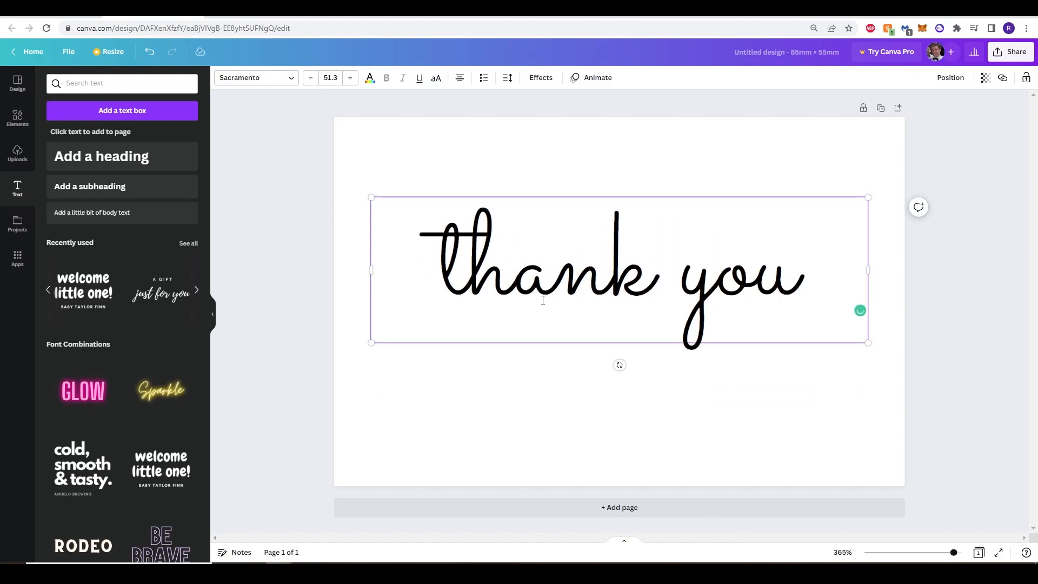
Centre the "thank you" text horizontally and vertically on the card
click(270, 290)
drag(639, 263, 636, 292)
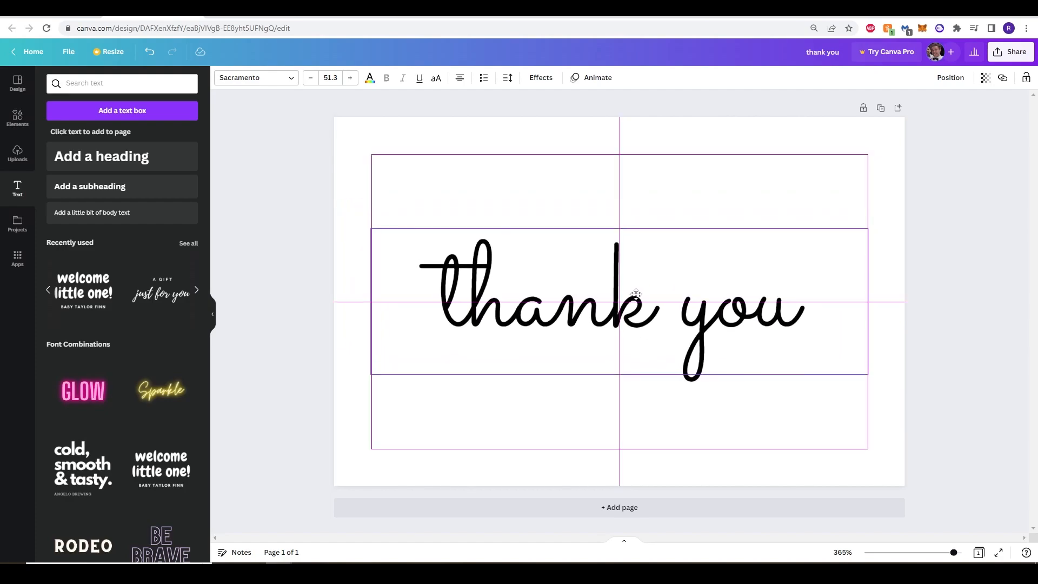
drag(636, 294, 627, 301)
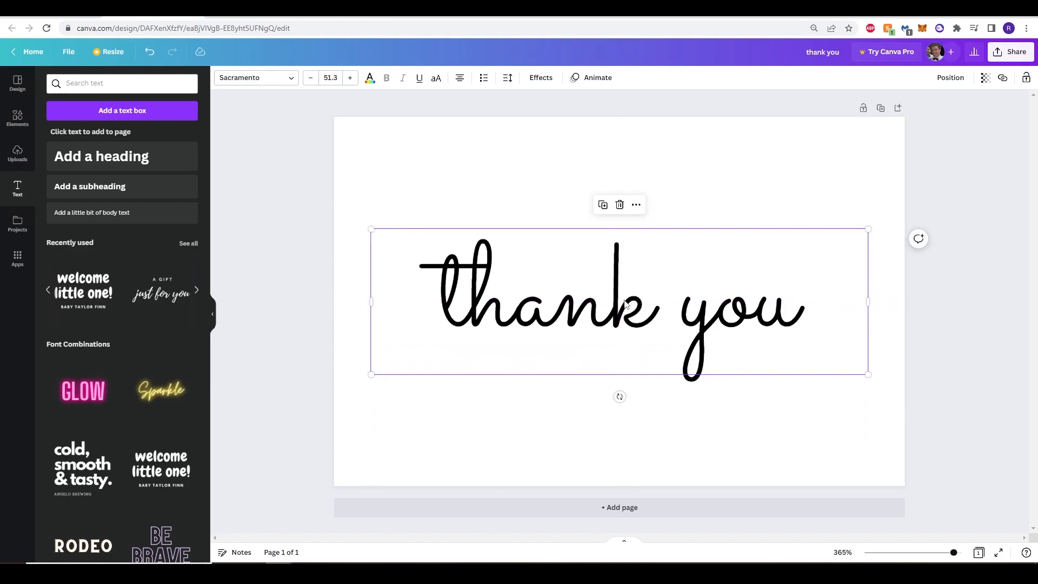
Try purple, blue and yellow default colours on the card background, and set it to the custom pale pink #FFF3F3
click(295, 273)
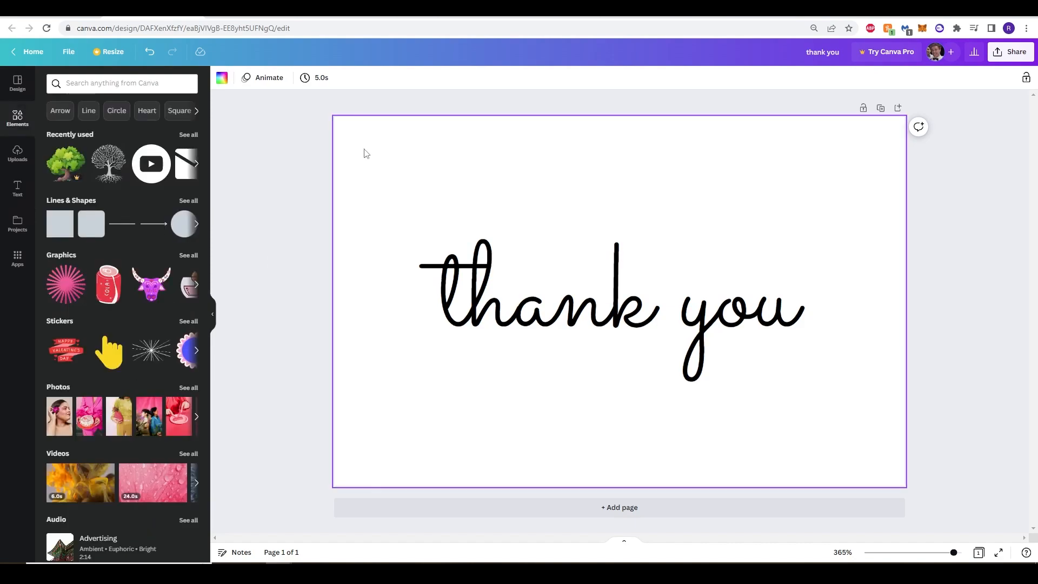
click(222, 81)
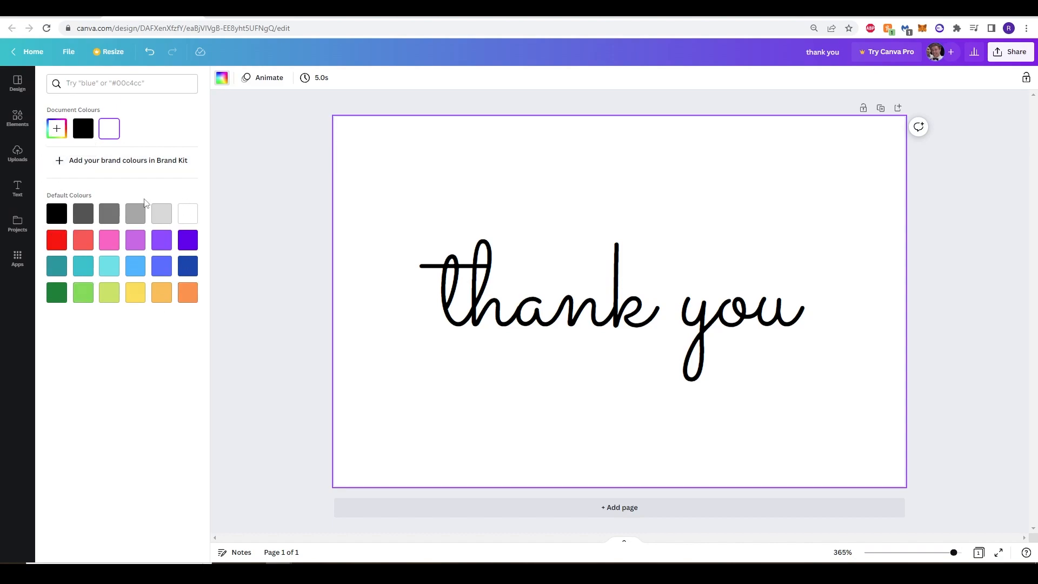
click(188, 239)
click(188, 265)
click(135, 294)
click(186, 217)
click(57, 129)
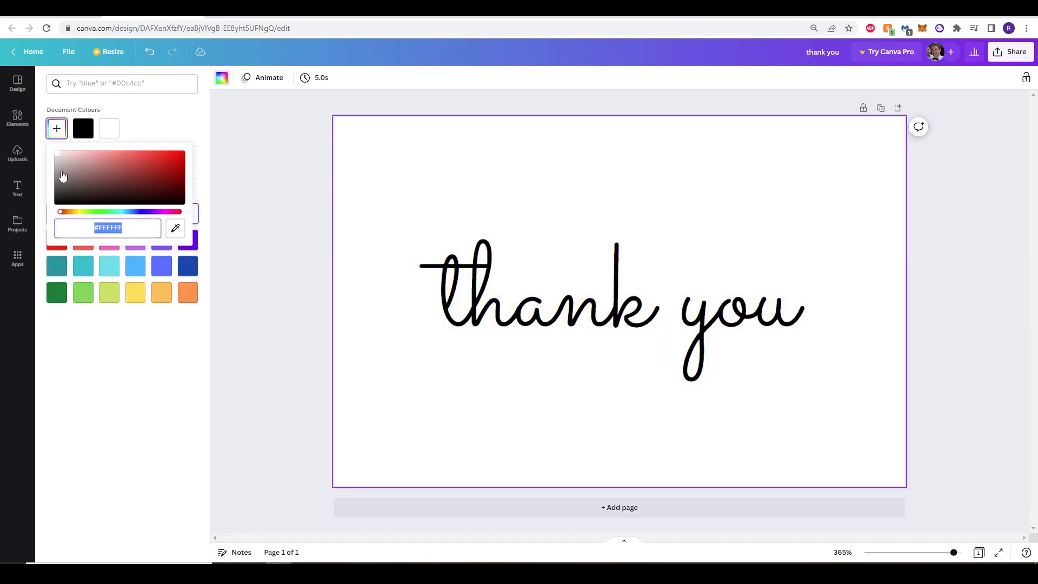
mouse_move(58, 158)
mouse_down()
mouse_move(88, 159)
mouse_move(80, 133)
mouse_move(61, 130)
mouse_move(54, 171)
mouse_move(43, 155)
mouse_move(62, 145)
mouse_up()
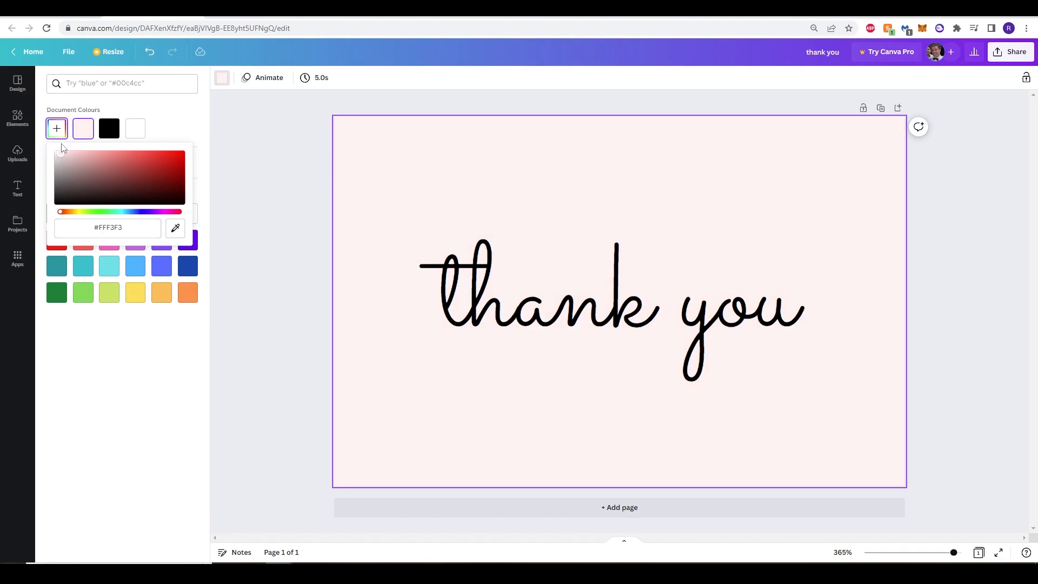
click(275, 227)
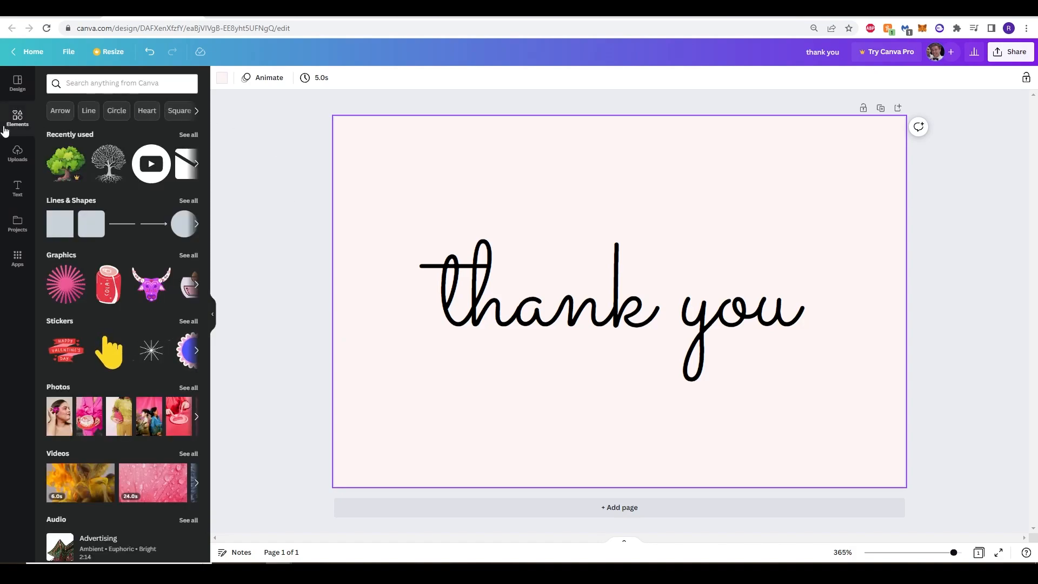
Search the elements for "floral" and browse all matching graphics
click(90, 79)
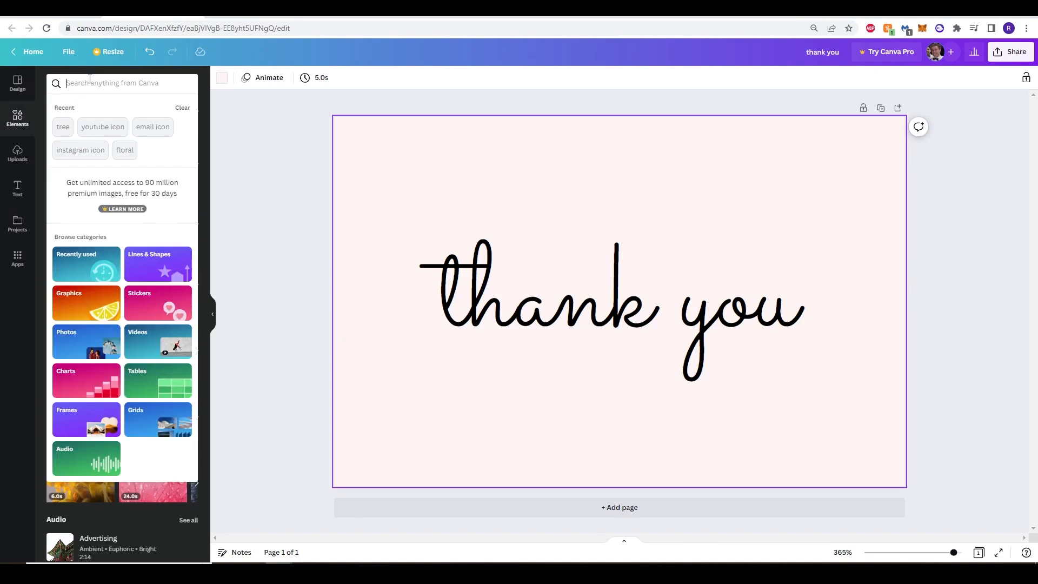
text(foral)
click(277, 213)
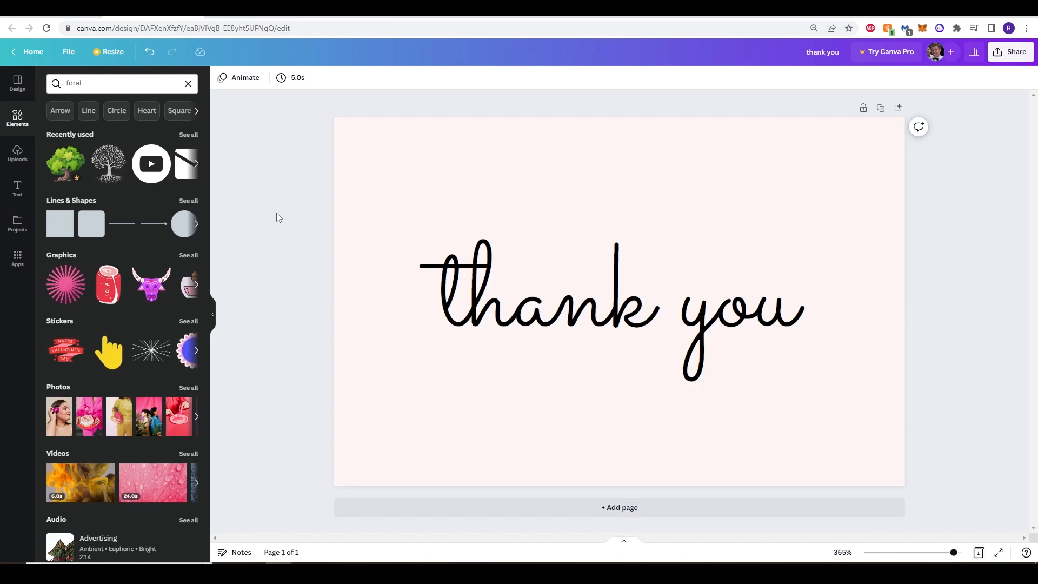
click(188, 83)
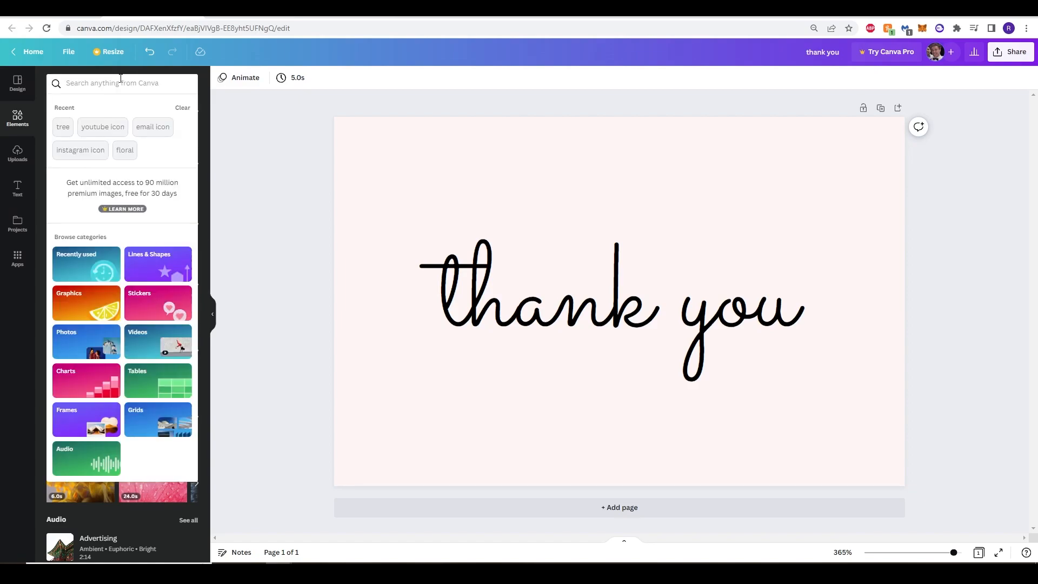
text(floral)
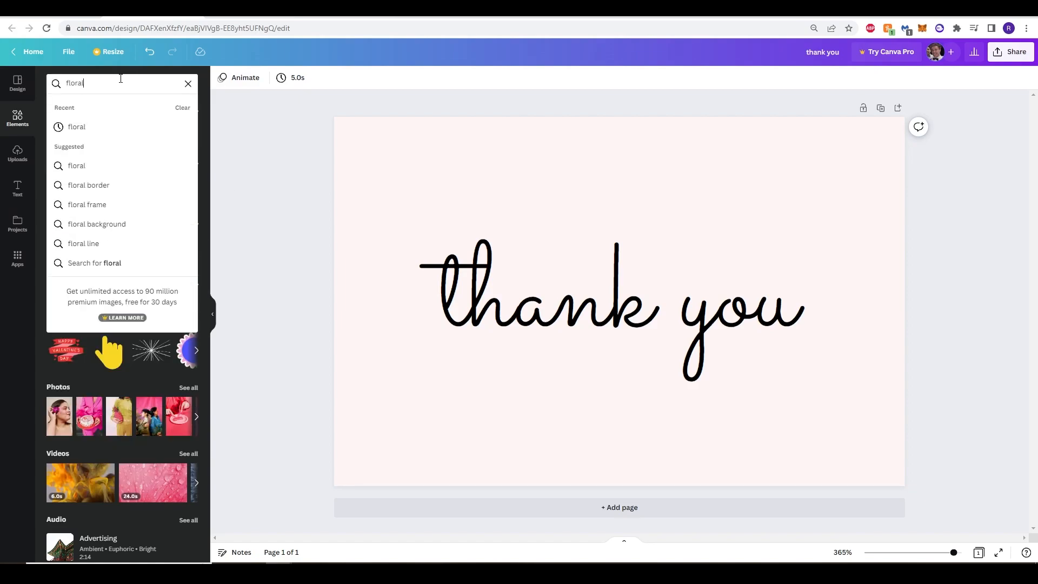
key(Return)
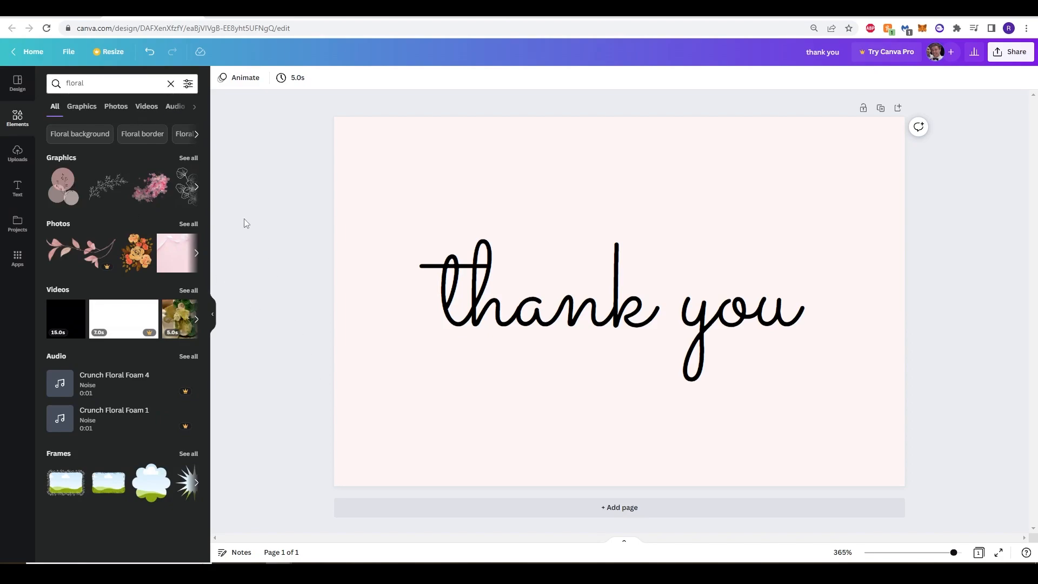
click(189, 158)
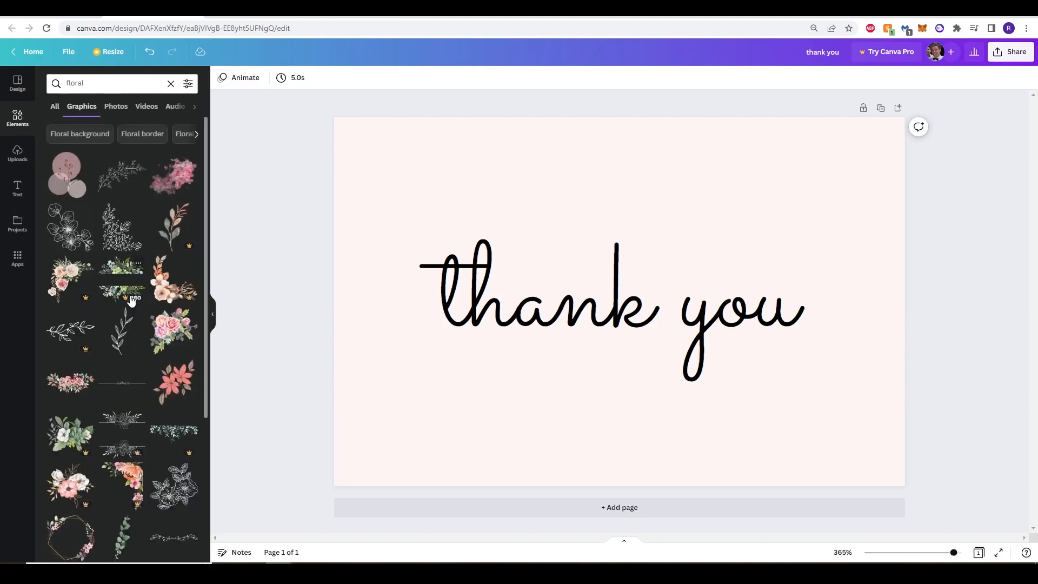
scroll(129, 304, down, 5)
scroll(130, 320, down, 5)
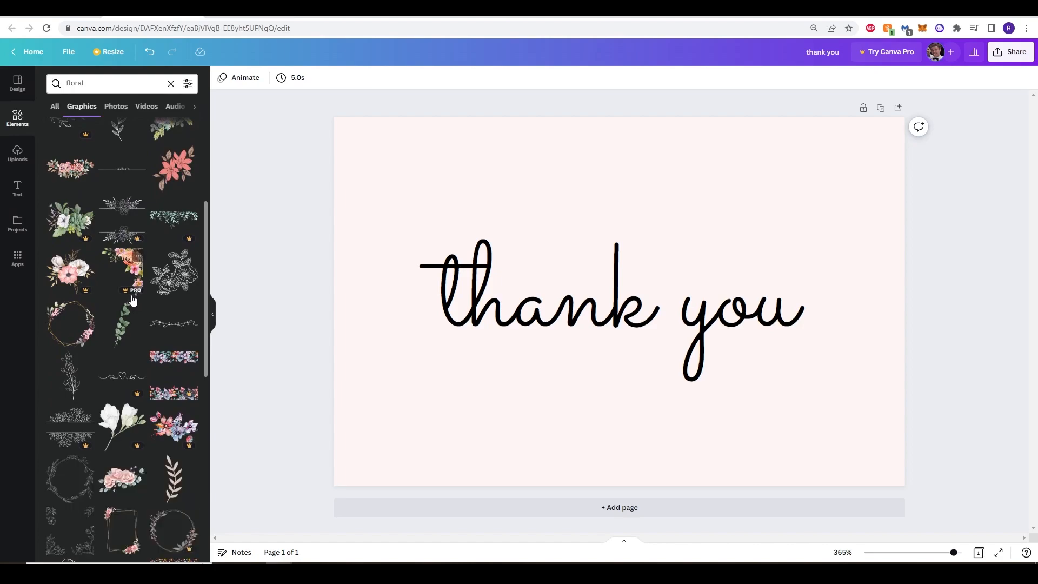
scroll(120, 390, up, 10)
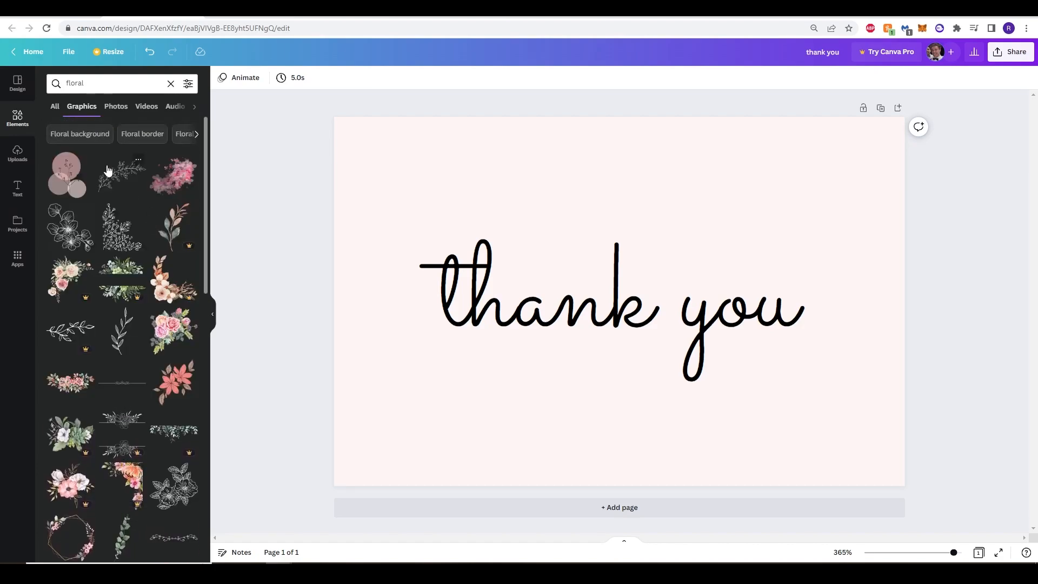
Add the pink watercolour flower cluster and place it partly off the card over its upper-left corner
click(176, 180)
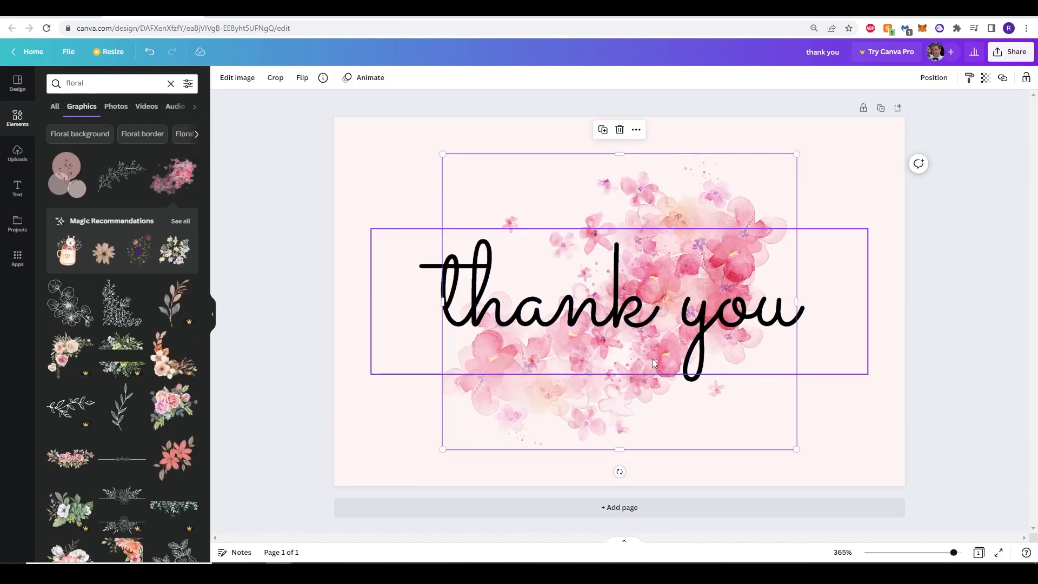
drag(610, 402, 452, 137)
click(292, 406)
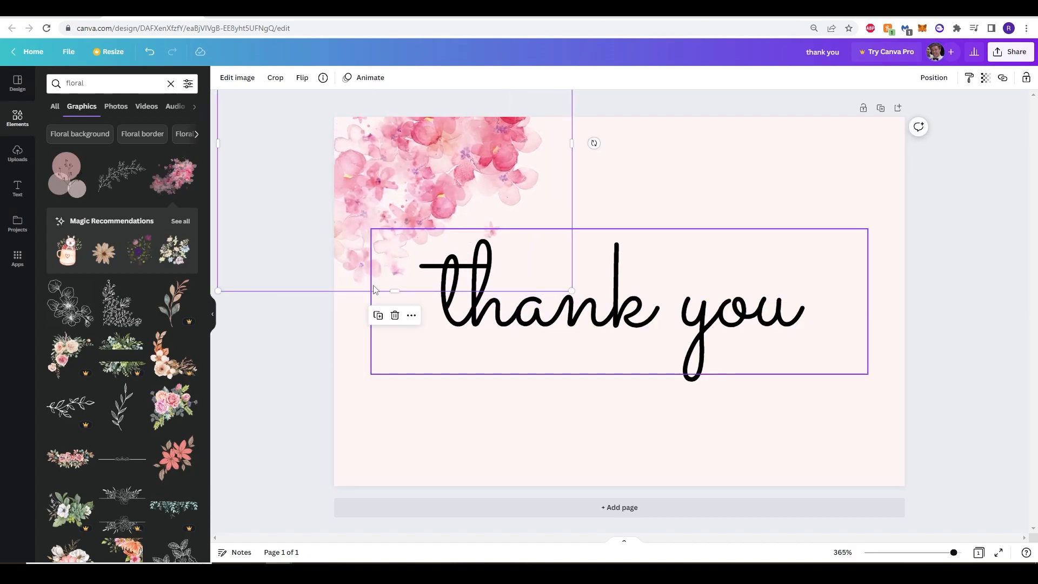
click(313, 410)
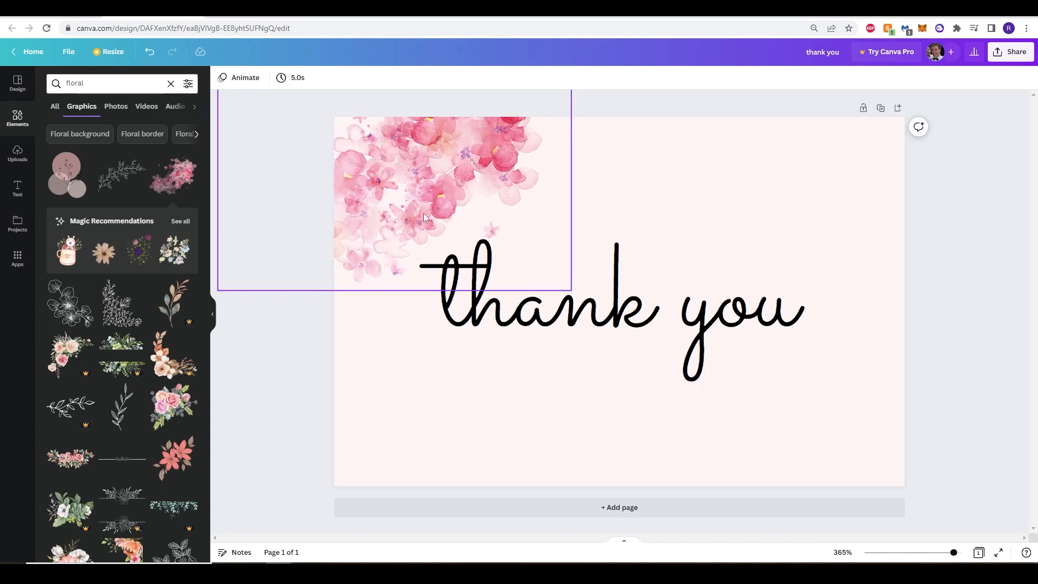
Try adjusting the transparency of the pink flower graphic
click(439, 170)
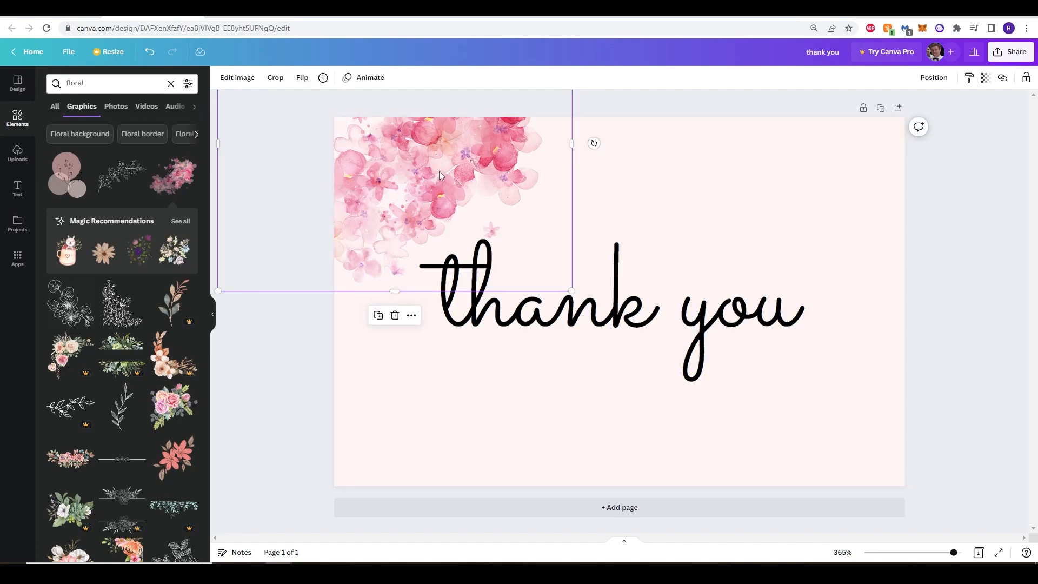
click(985, 79)
mouse_move(981, 117)
mouse_down()
mouse_move(908, 119)
mouse_move(983, 122)
mouse_move(973, 123)
mouse_up()
click(985, 79)
click(987, 230)
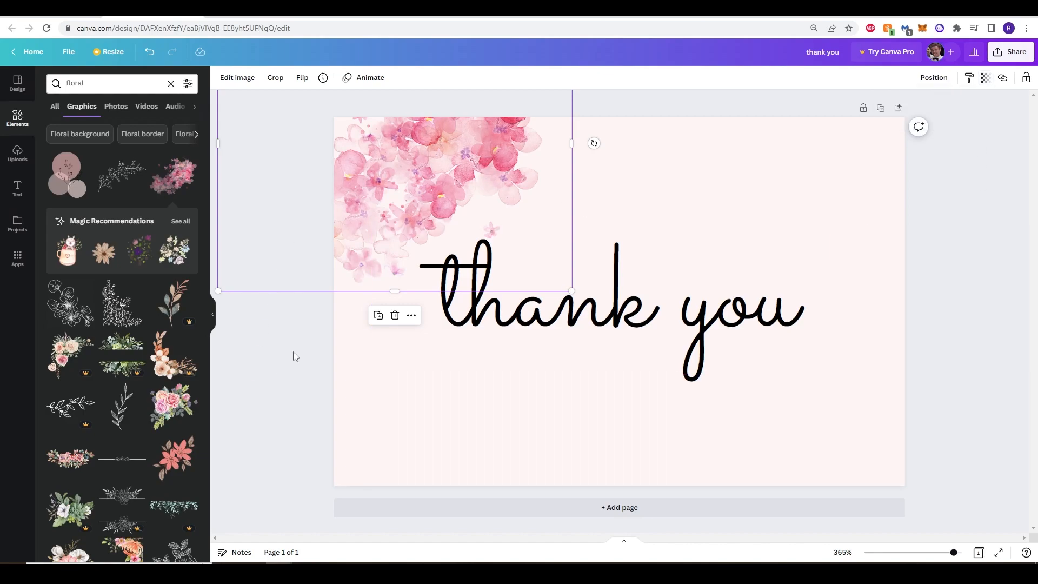
Try out several image filters on the pink flower graphic, including Festive, Afterglow and Cali, and apply the Solar filter
click(240, 80)
scroll(108, 335, down, 1)
scroll(94, 331, down, 1)
click(189, 267)
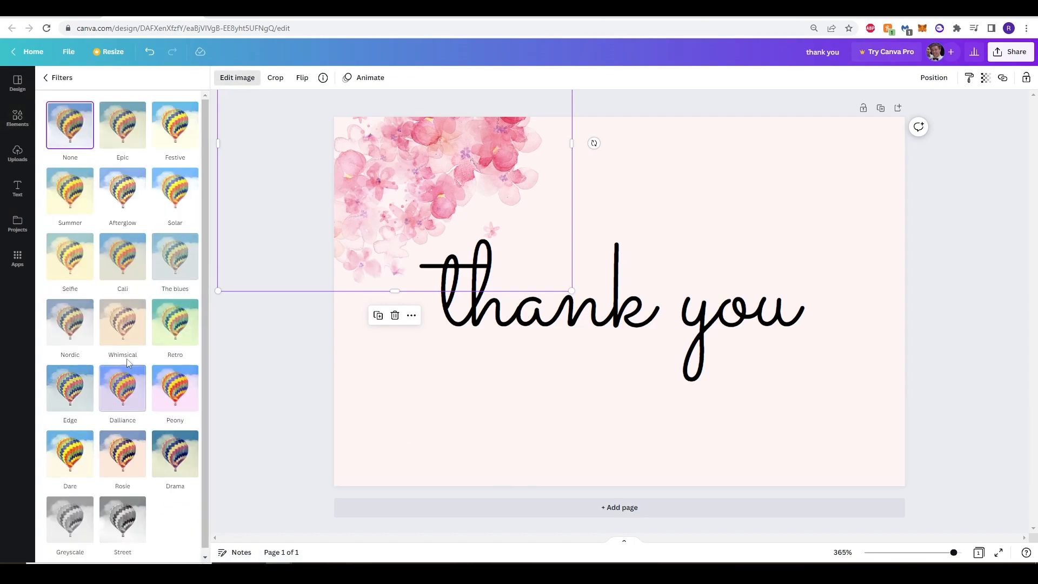
click(125, 132)
click(171, 141)
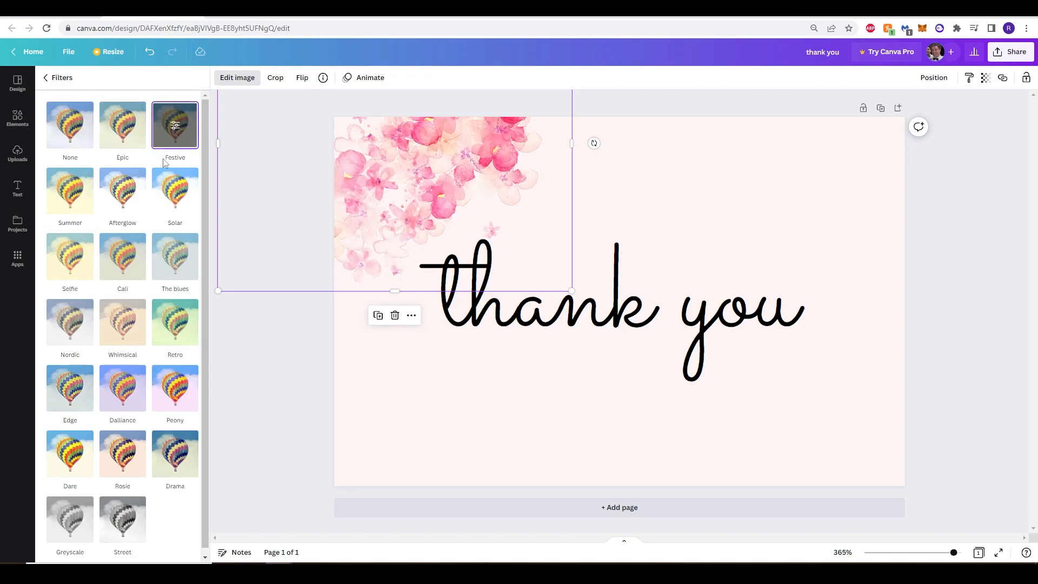
click(89, 194)
click(124, 192)
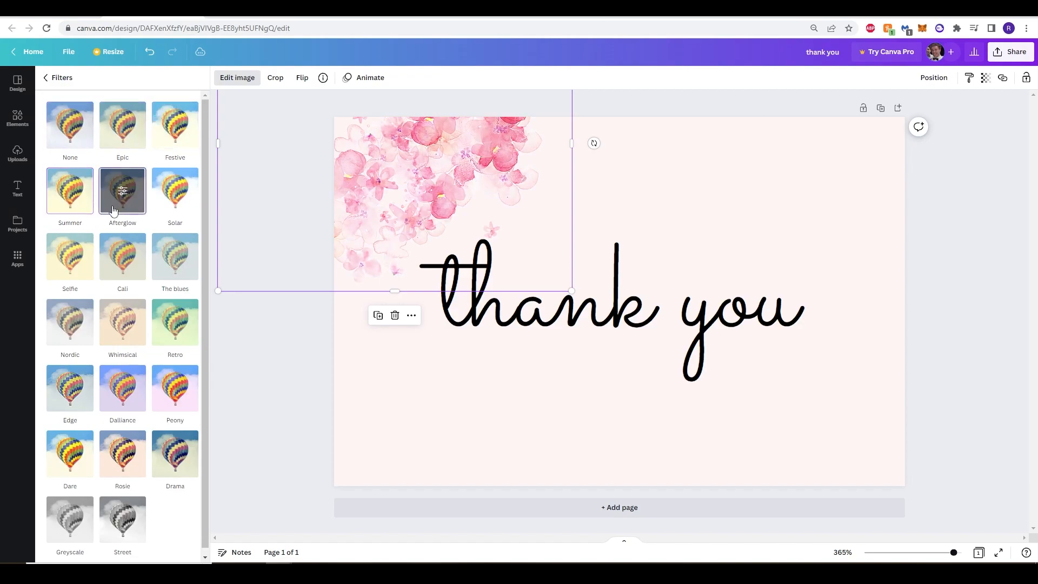
click(168, 192)
click(175, 256)
click(106, 264)
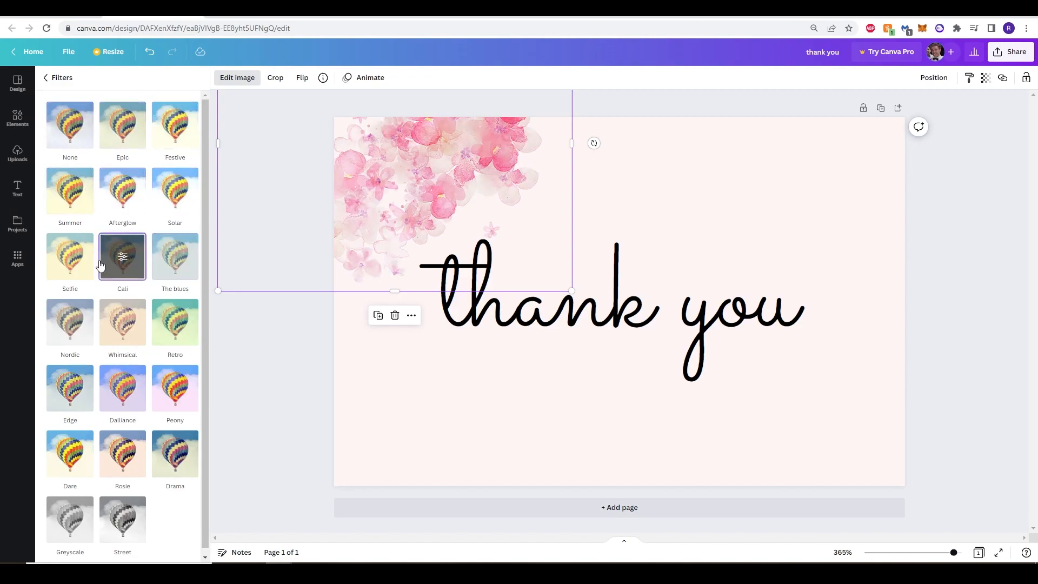
click(81, 265)
click(172, 192)
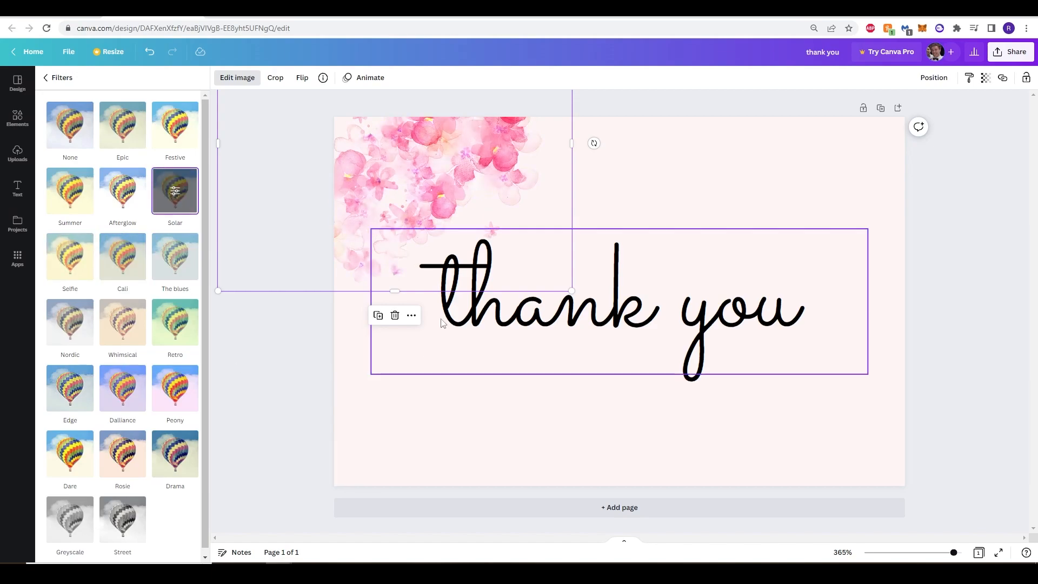
click(312, 422)
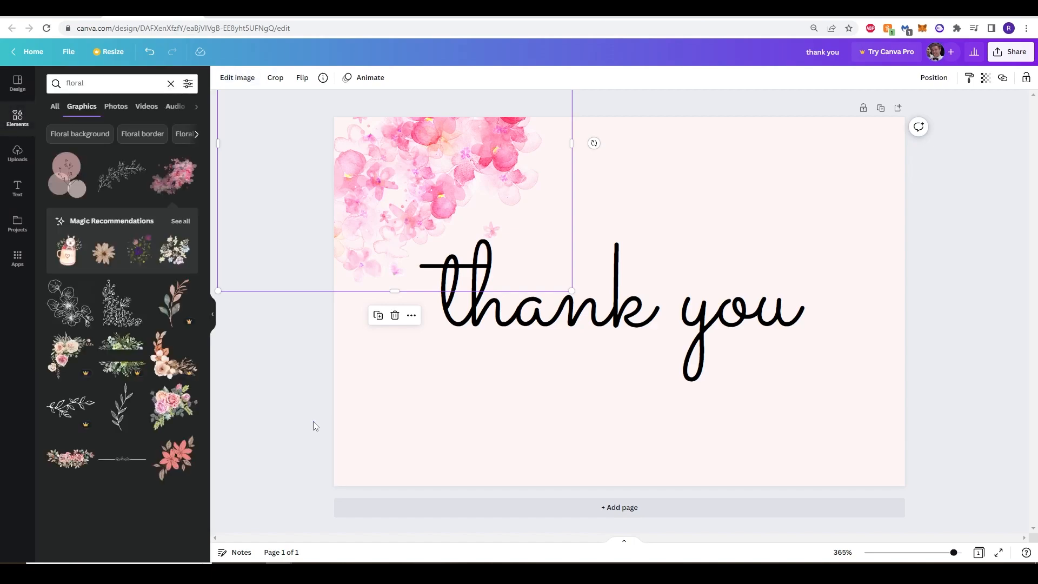
click(271, 423)
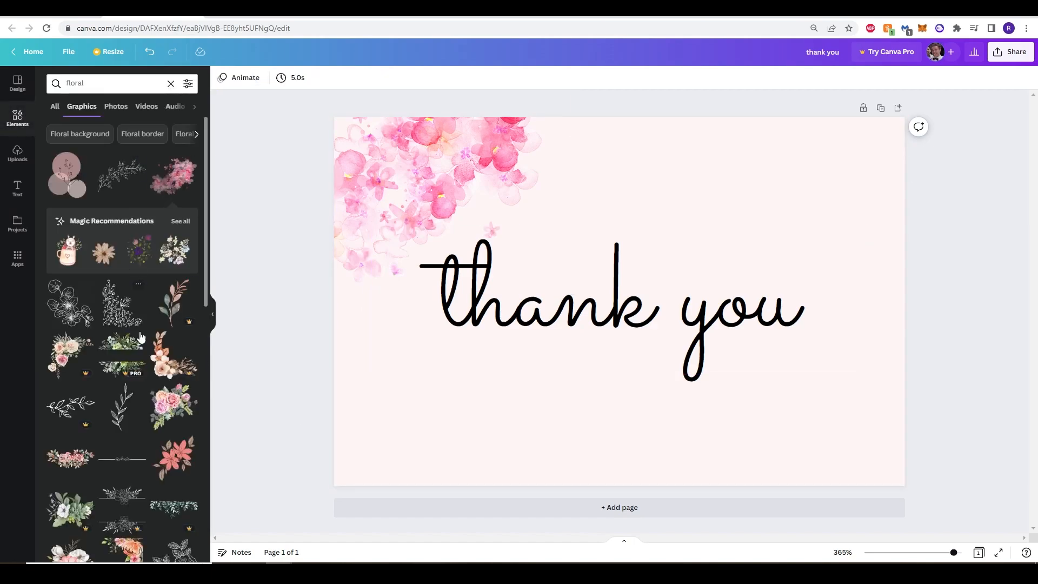
Search the elements for "baby shower" and show all matching graphics
scroll(142, 339, down, 1)
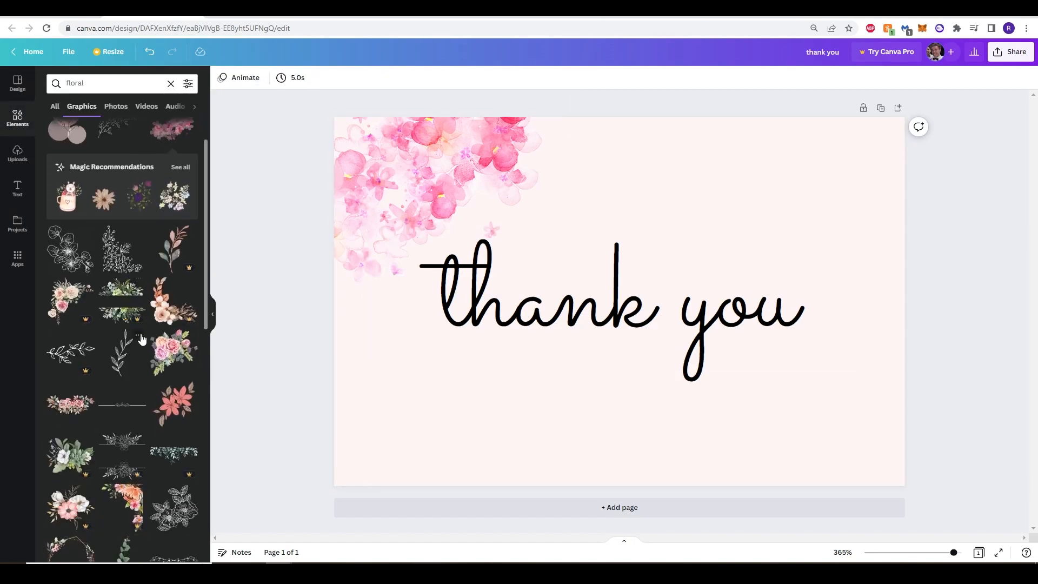
click(171, 84)
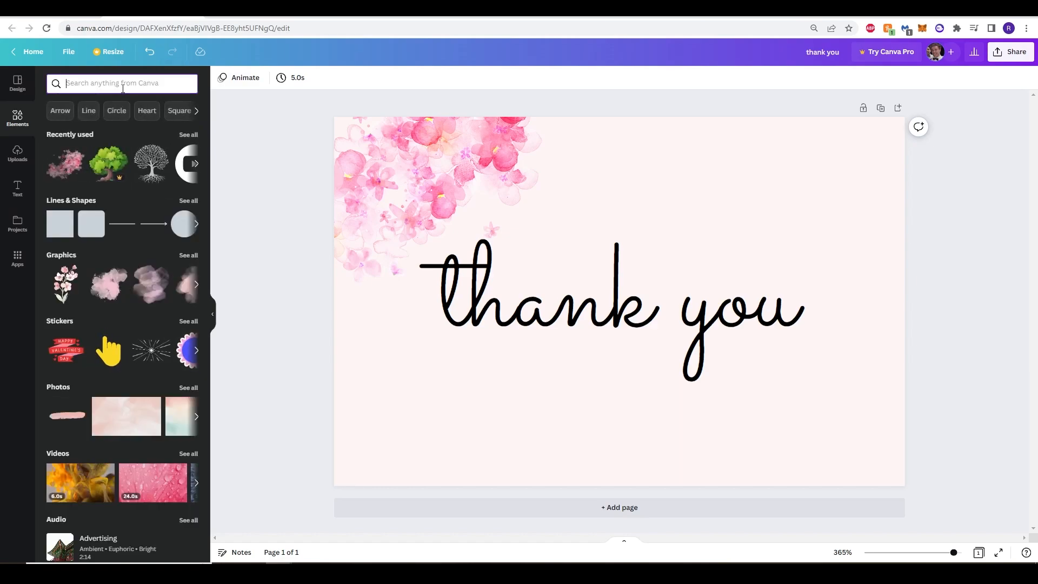
text(baby showe)
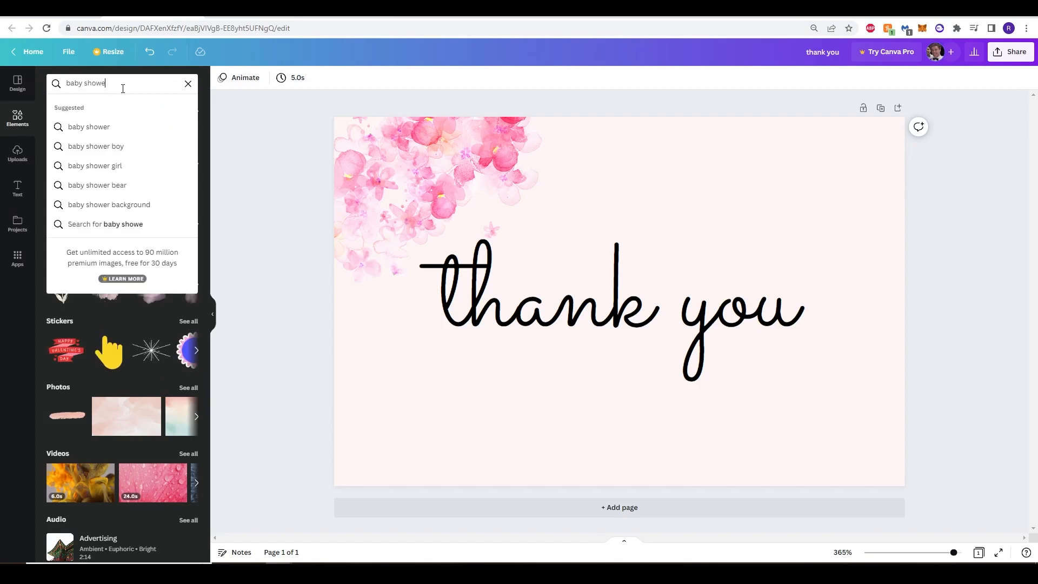
key(Return)
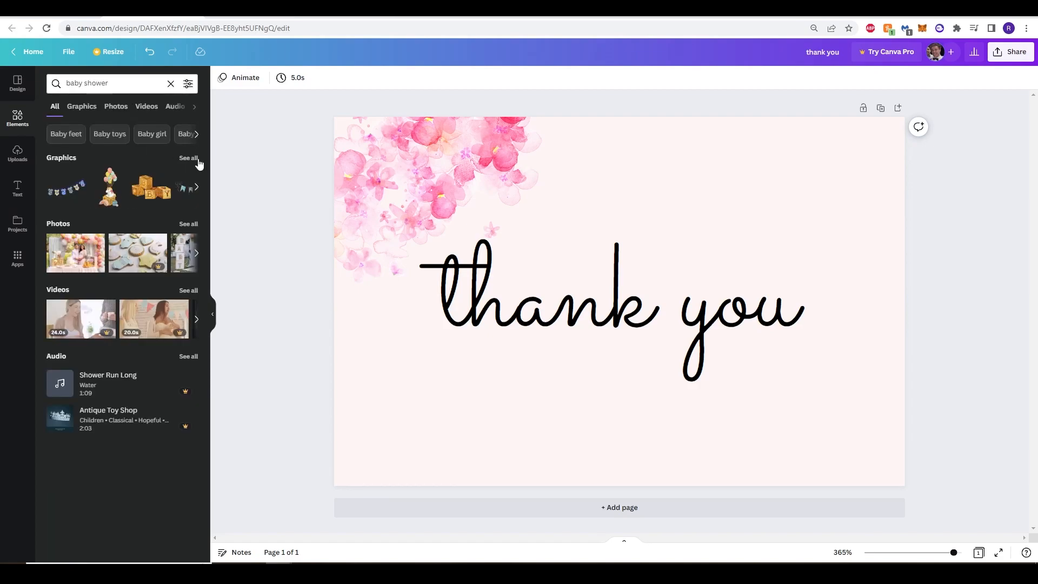
click(197, 160)
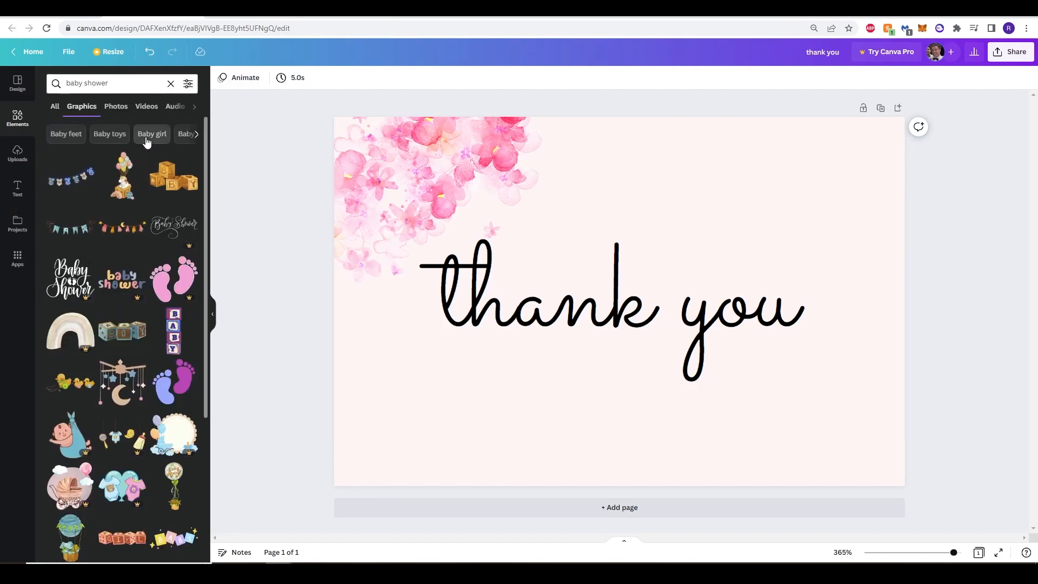
Search the elements for "petals" and show all matching graphics
click(171, 83)
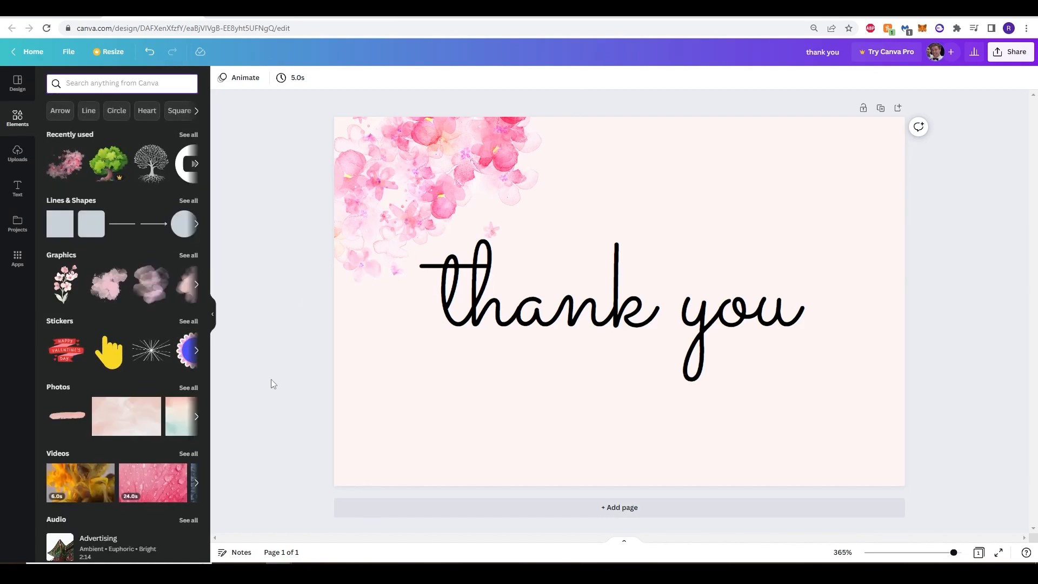
click(110, 84)
text(petals)
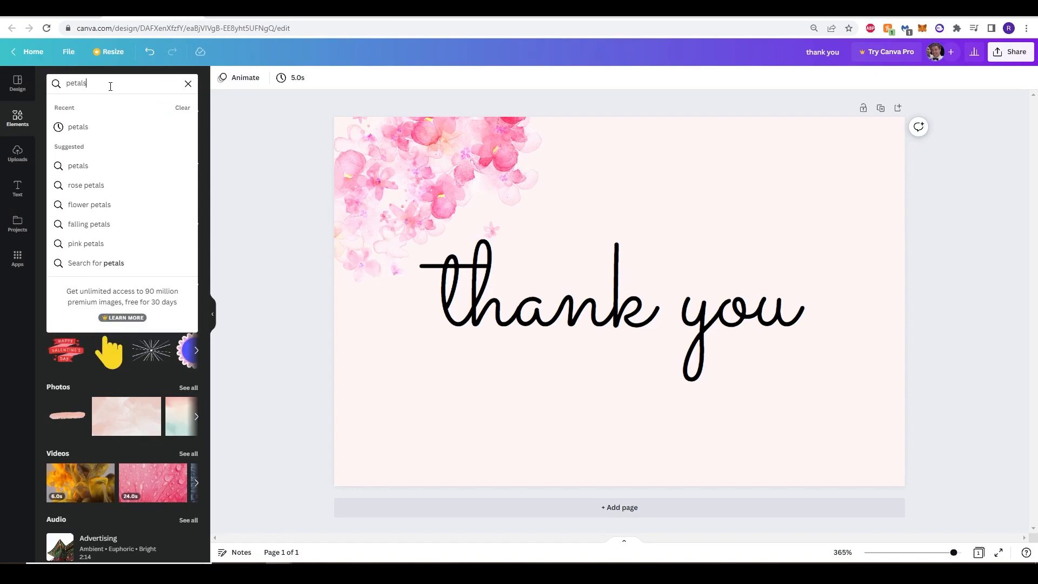
key(Return)
click(188, 157)
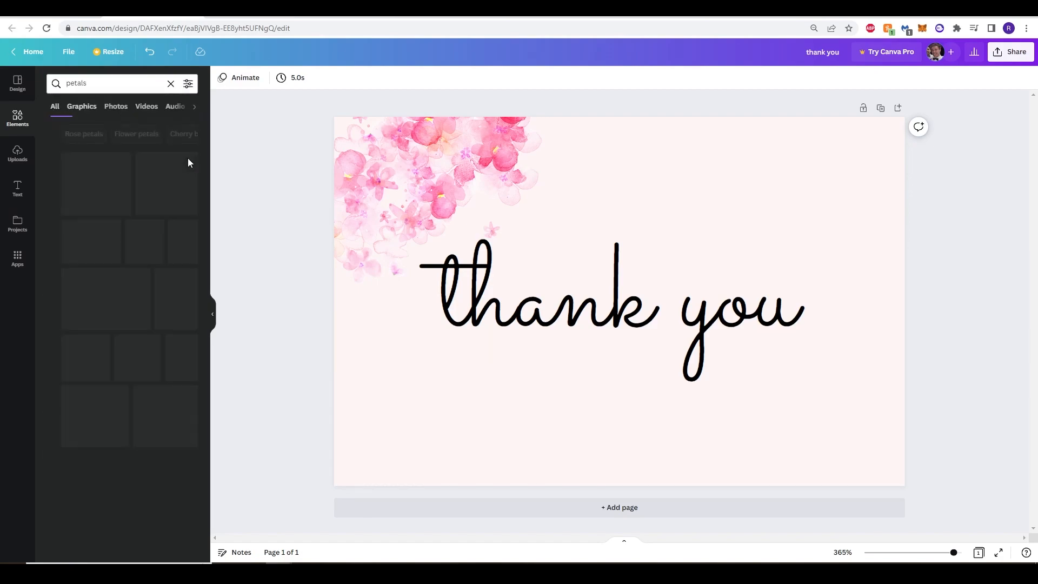
Add the scattered pink petals graphic, enlarge it to about the card's height, centre it and rotate it by 90°
scroll(123, 327, down, 2)
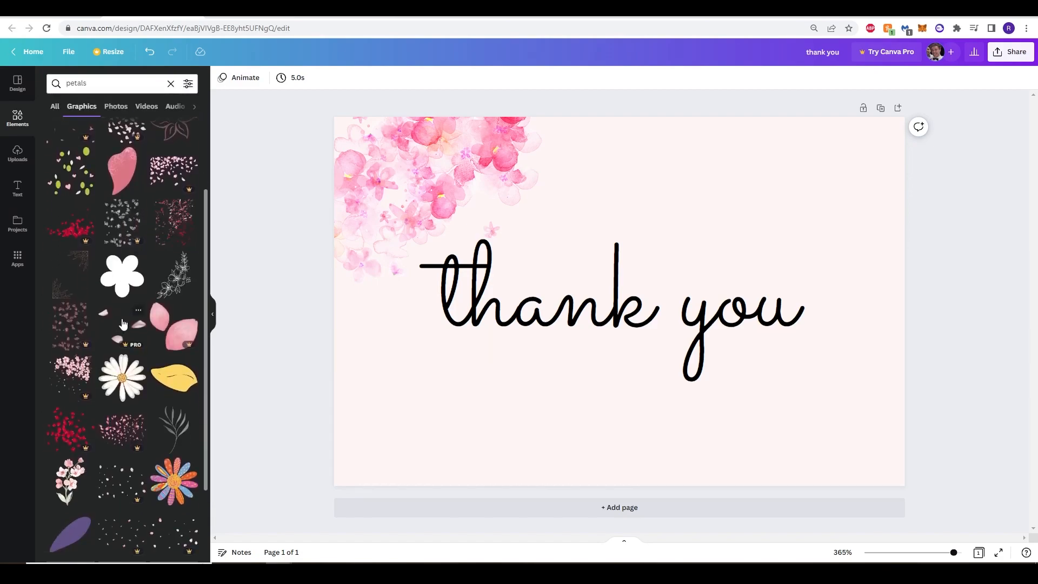
scroll(124, 329, down, 1)
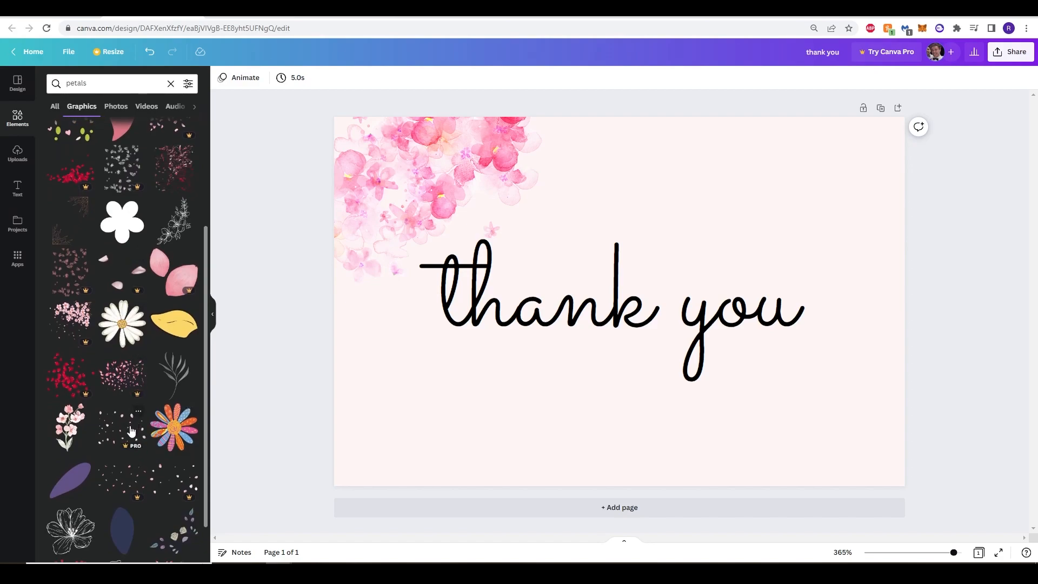
scroll(133, 427, down, 5)
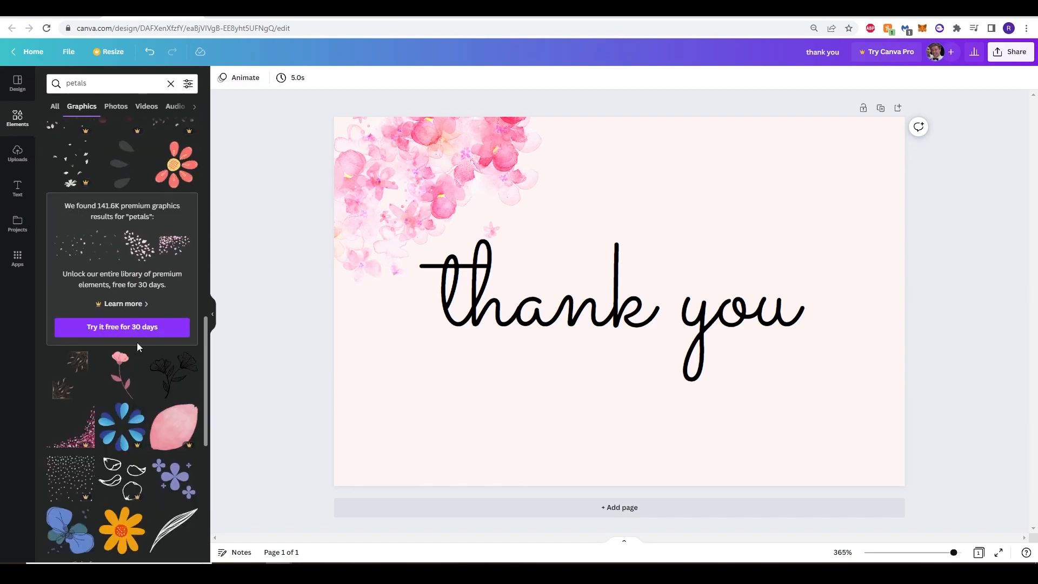
scroll(138, 346, down, 10)
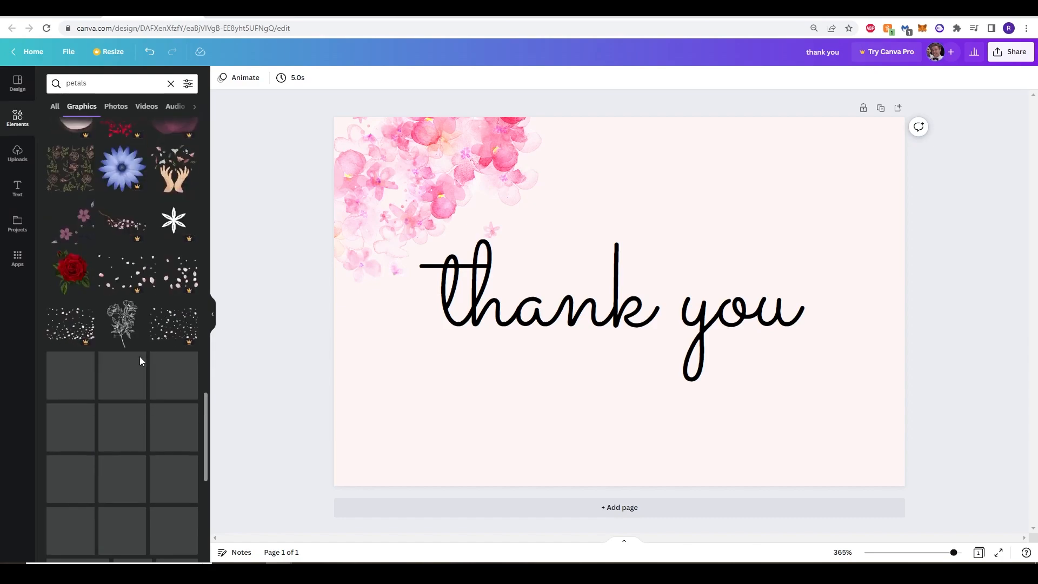
scroll(161, 388, down, 10)
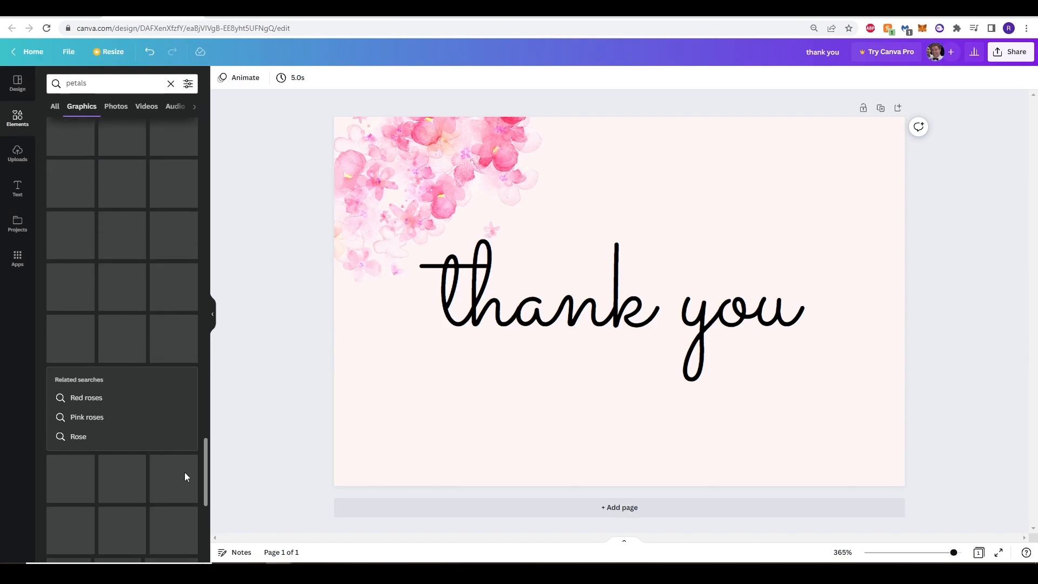
drag(207, 484, 212, 152)
click(70, 173)
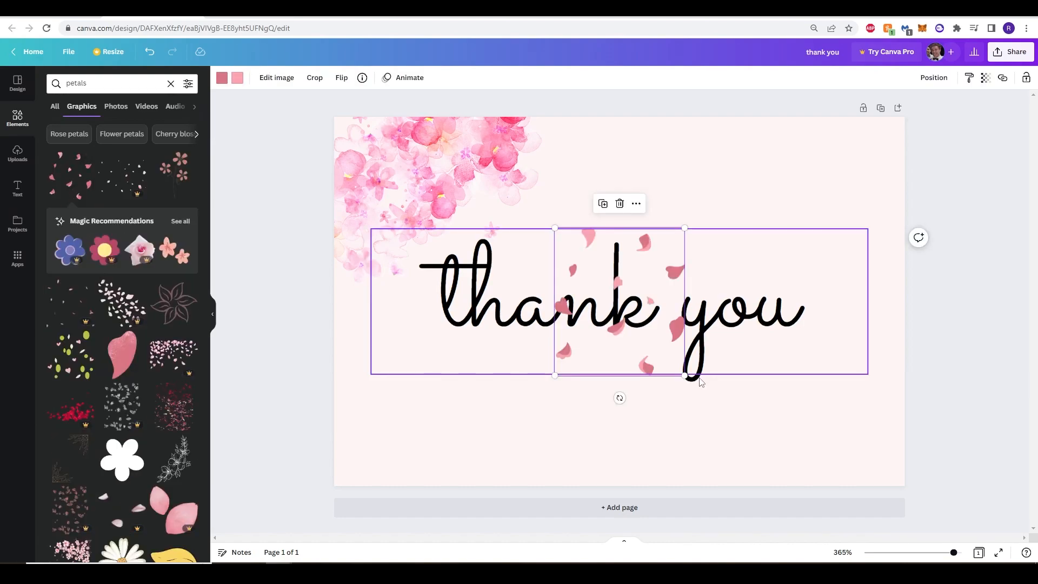
drag(685, 375, 806, 503)
drag(711, 430, 642, 339)
drag(730, 426, 700, 392)
drag(620, 527, 439, 298)
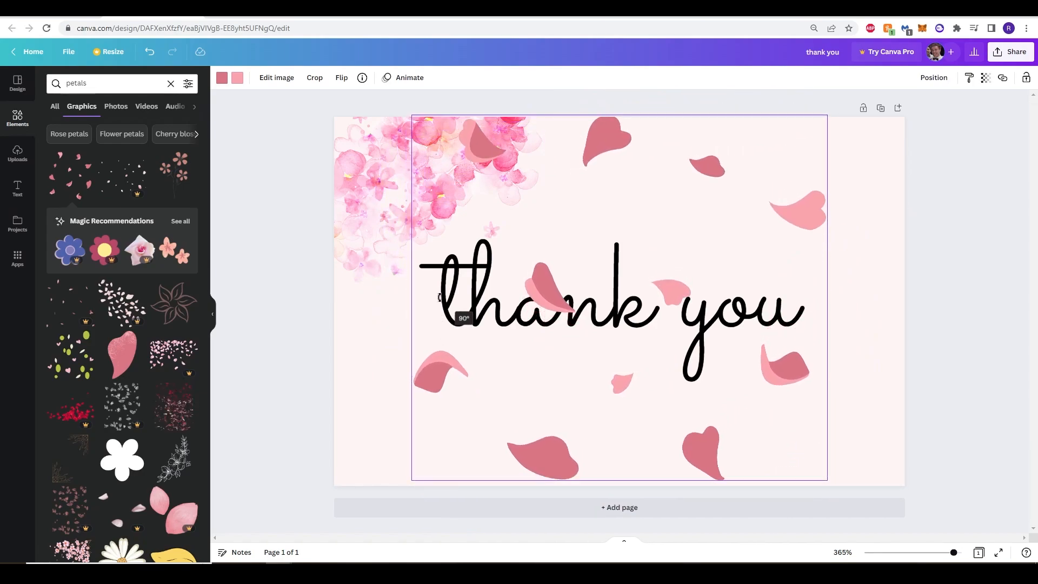
click(973, 319)
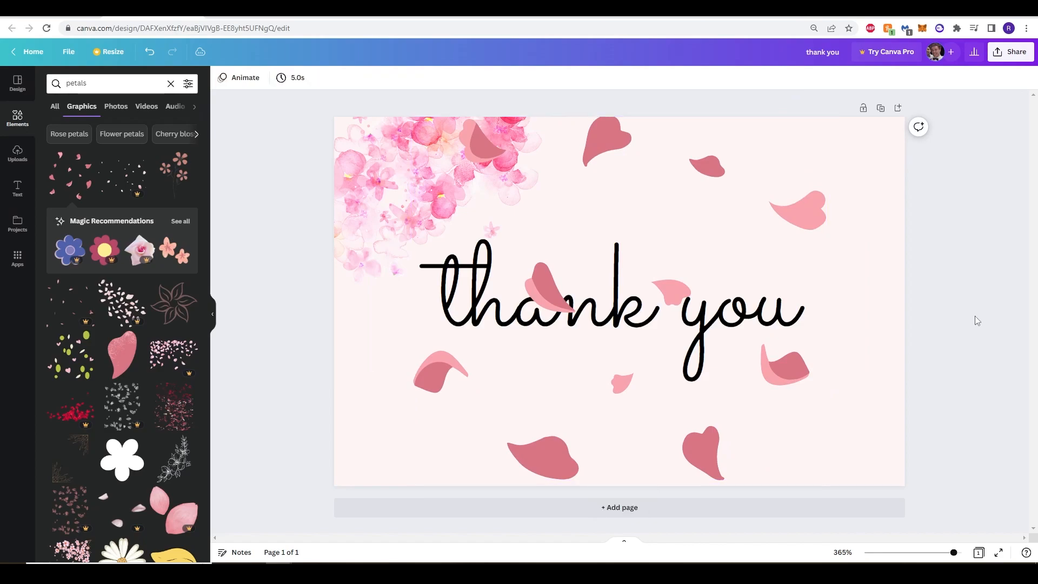
Enlarge the petals graphic further and reposition it so the petals spread across most of the card and past its upper edge
click(438, 369)
drag(827, 481, 953, 531)
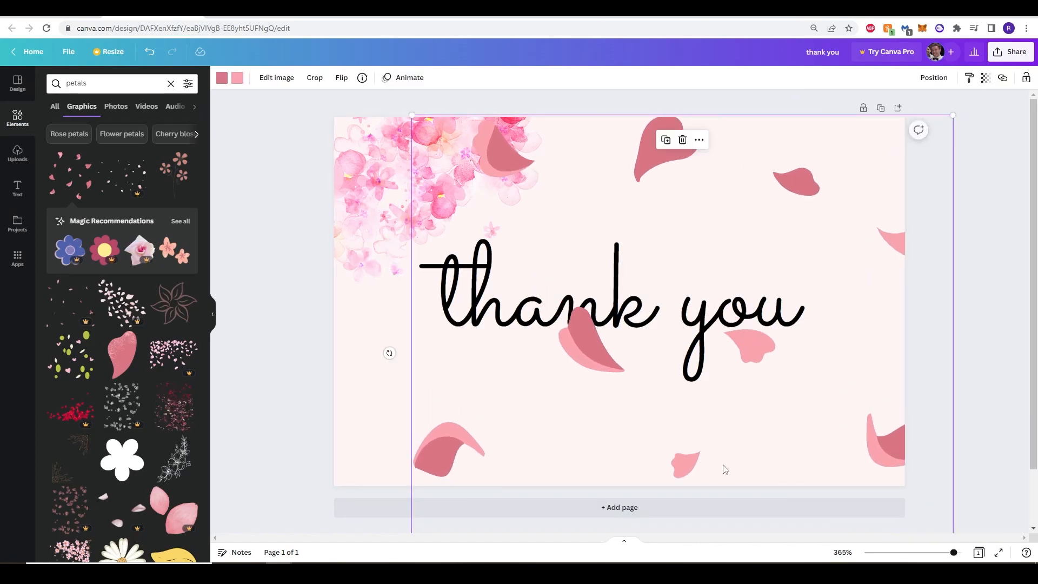
drag(891, 477, 806, 378)
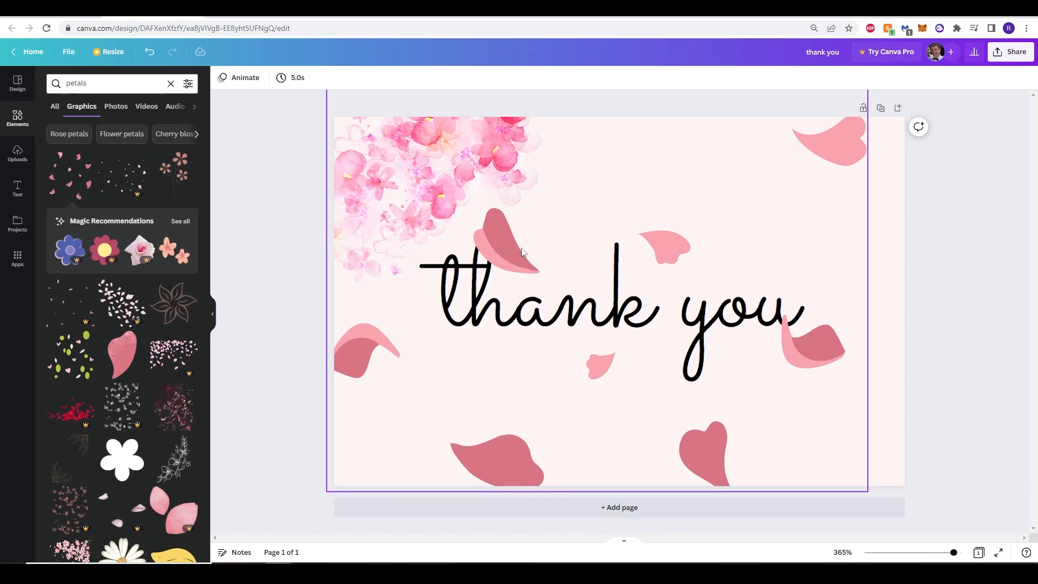
Send the petals graphic backward so it lies behind the "thank you" text
click(500, 255)
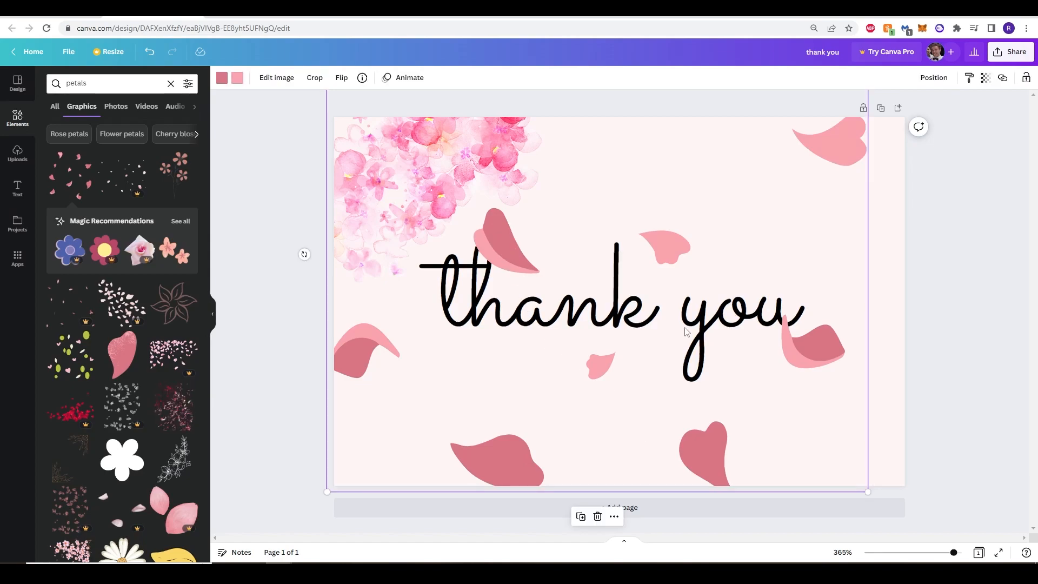
right_click(669, 255)
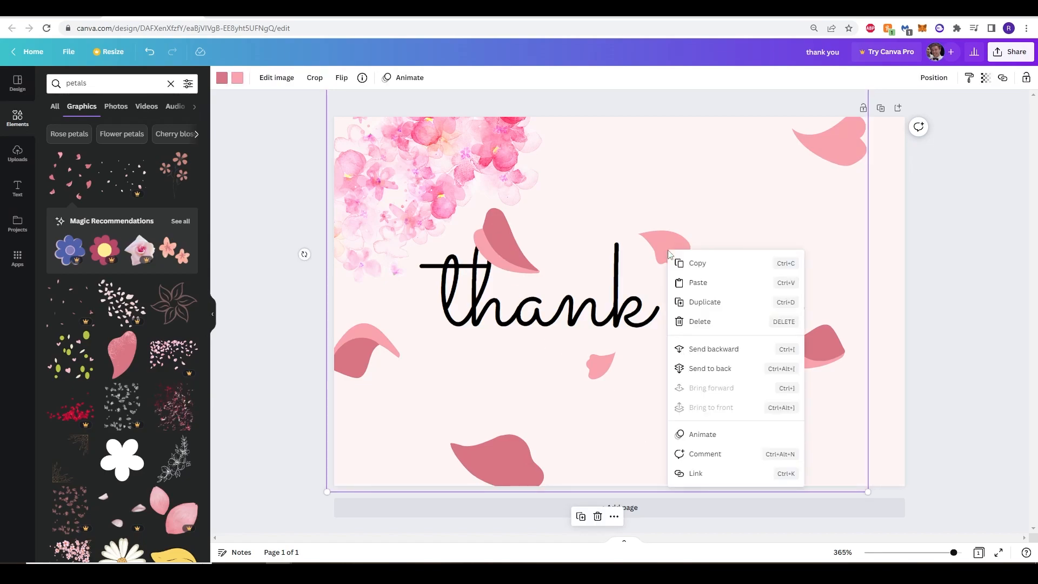
click(517, 375)
click(238, 431)
click(358, 360)
right_click(491, 247)
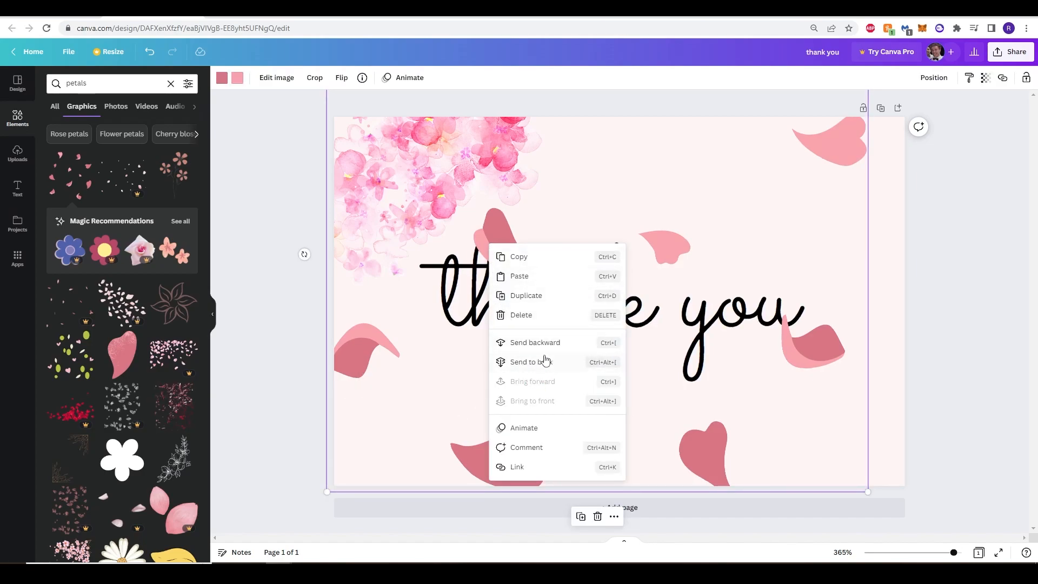
click(545, 343)
click(958, 333)
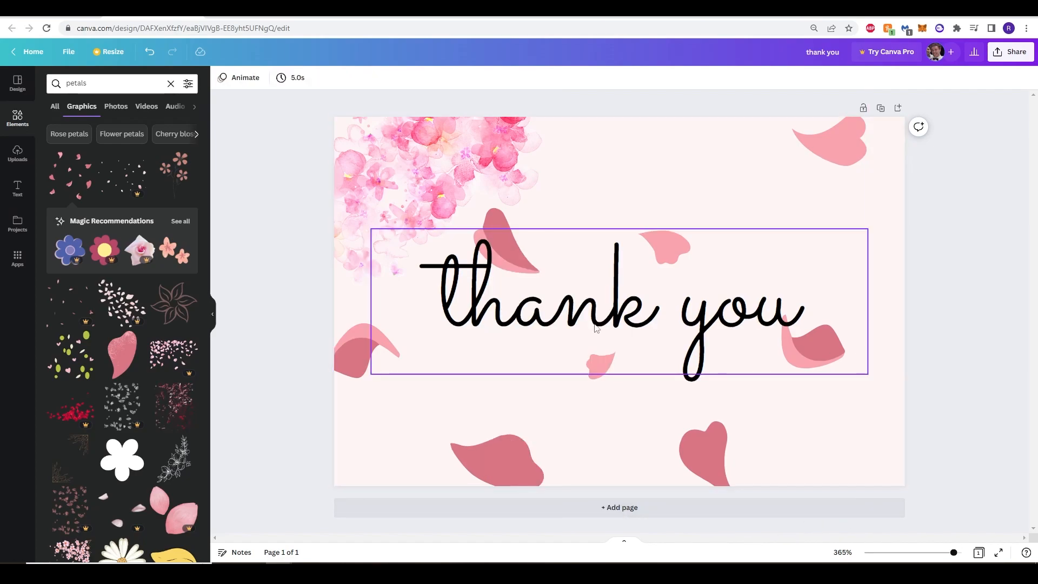
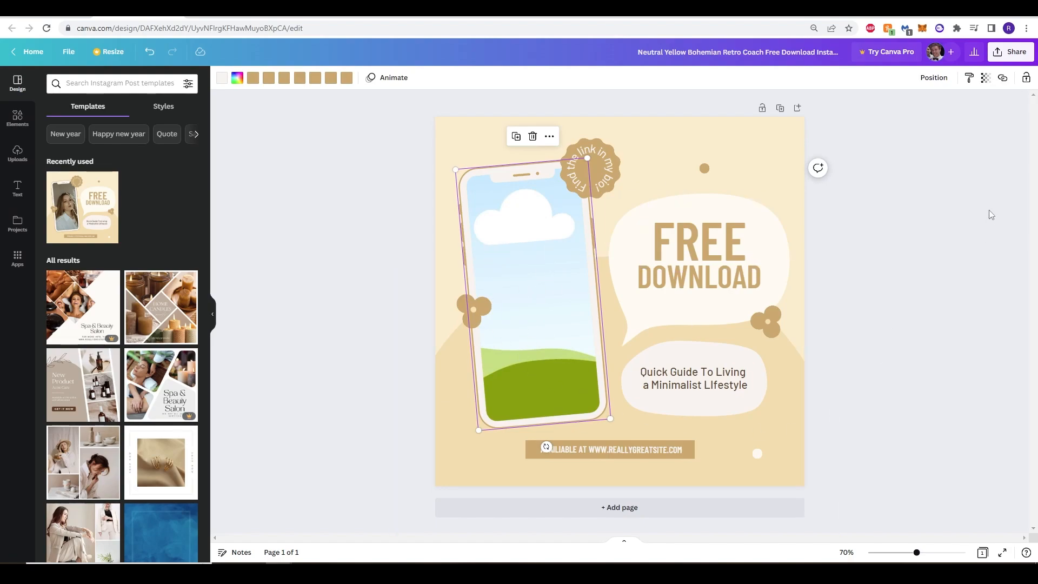
Change the background colour of the Free Download template to light pink
click(951, 252)
click(469, 146)
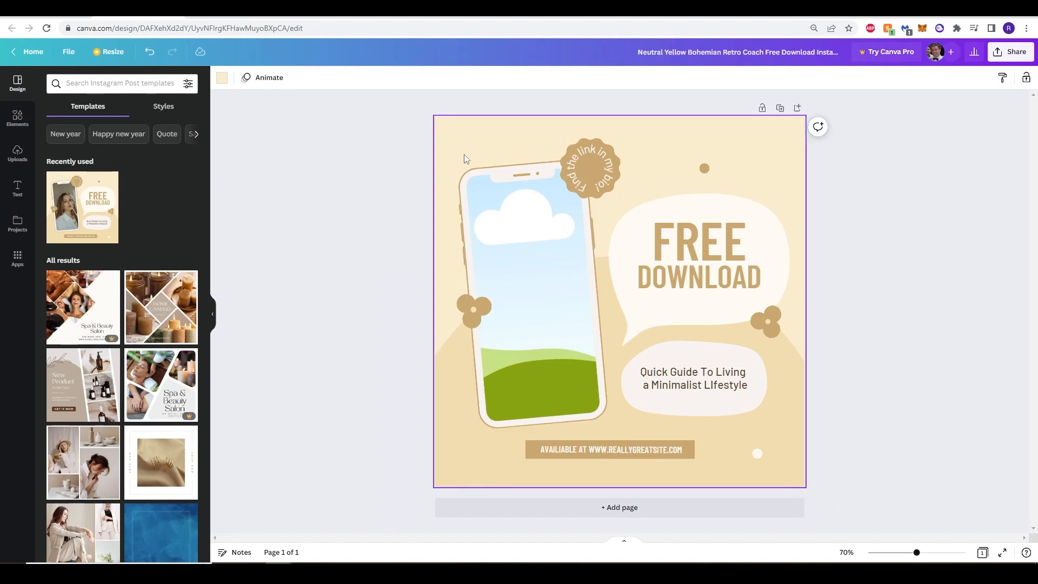
click(222, 78)
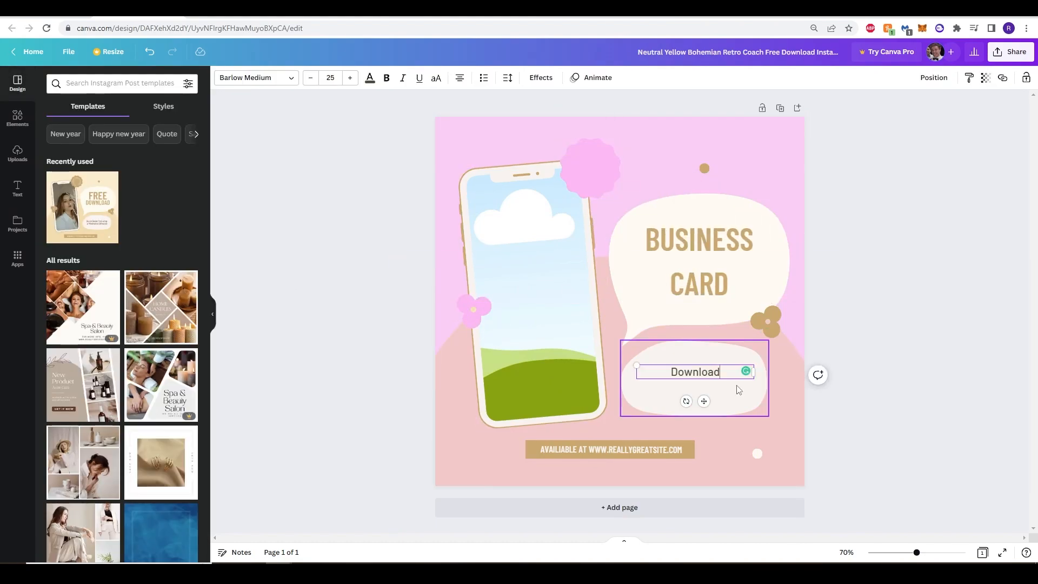
Replace the text in the lower speech bubble with "Click the link below to access your template!"
key(BackSpace)
key(BackSpace)
key(BackSpace)
key(BackSpace)
key(BackSpace)
key(BackSpace)
key(BackSpace)
key(BackSpace)
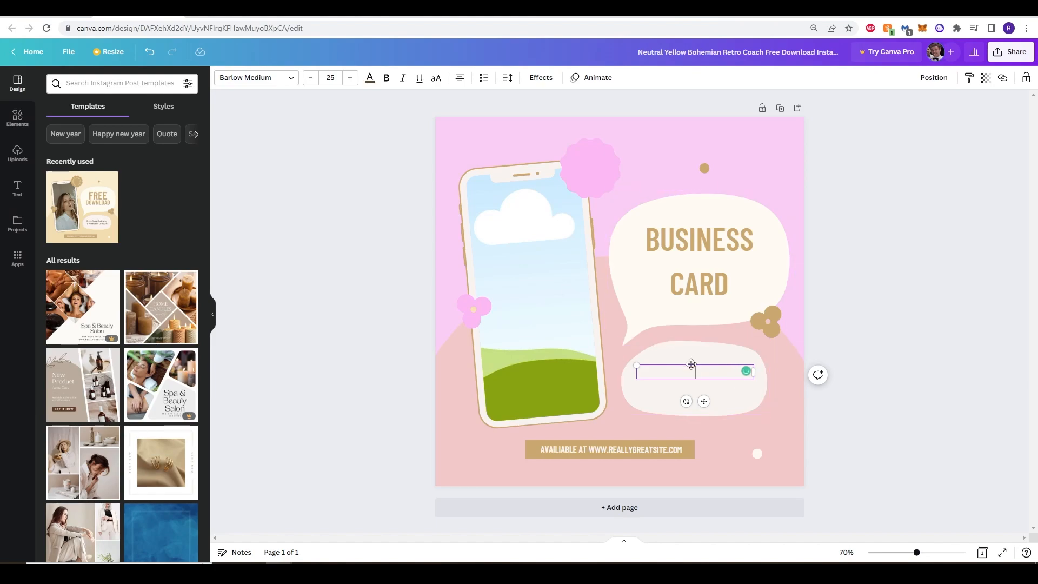
text(Click the link below to ac)
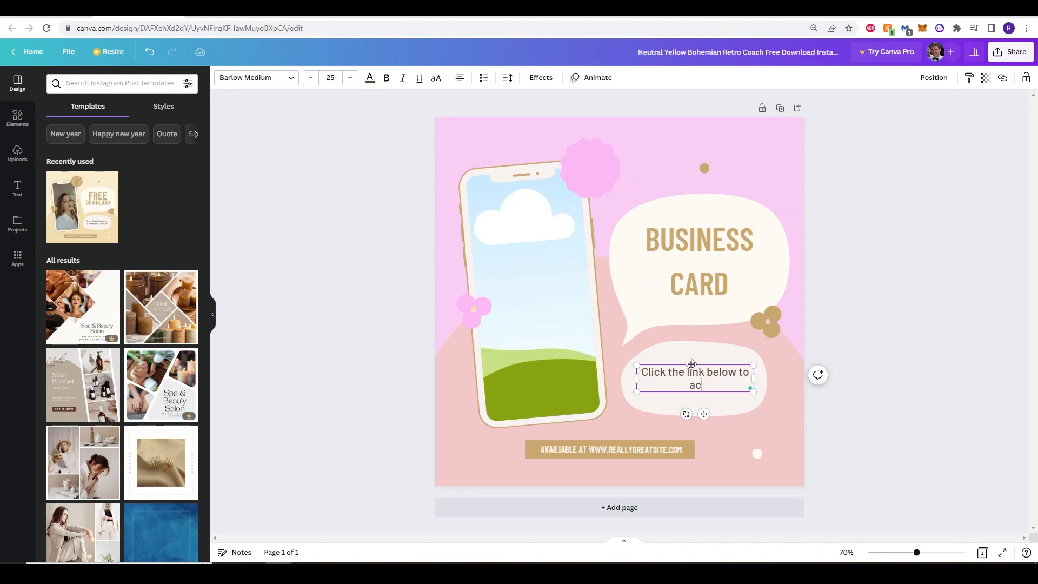
text(cess your template!)
key(Escape)
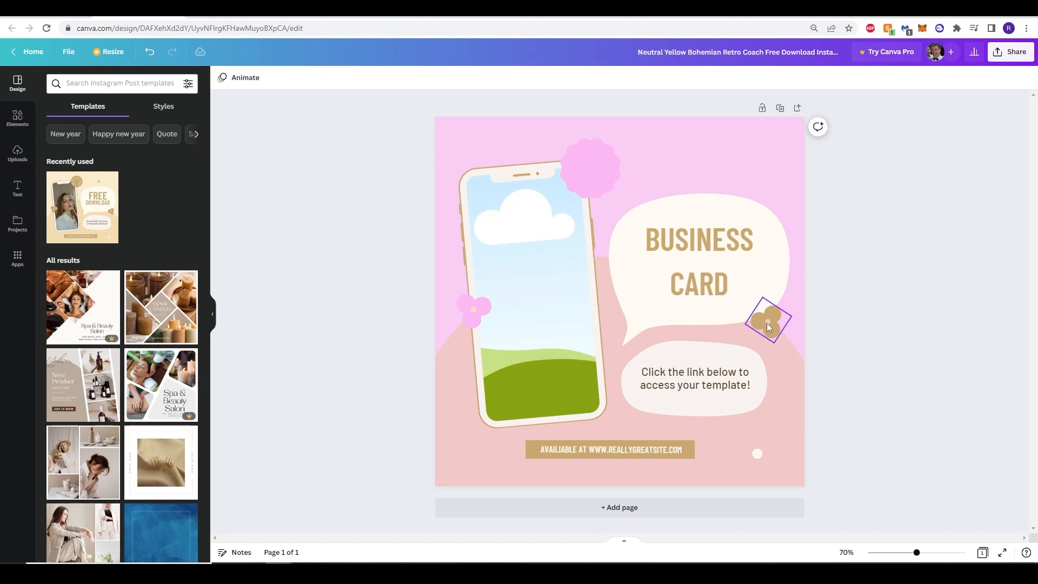
Replace the website address text on the gold banner with "CLICK HERE"
double_click(623, 451)
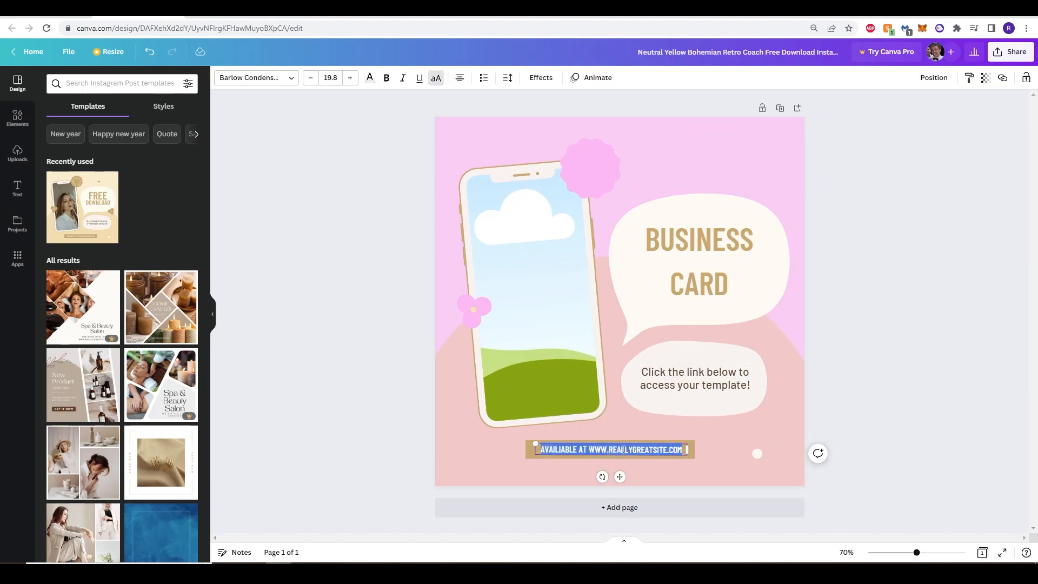
text(CLICK HERE)
click(878, 385)
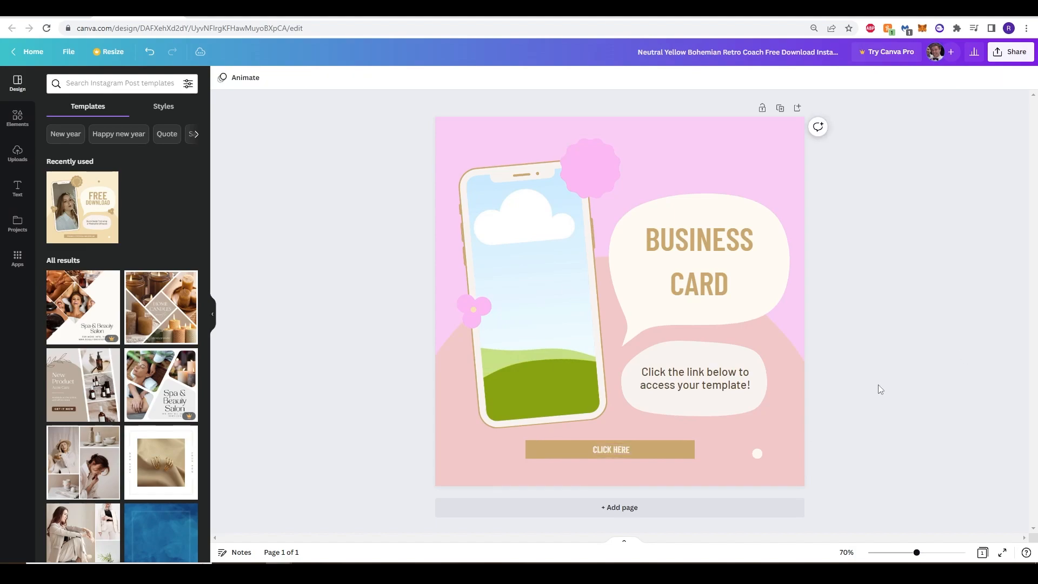
Recolour the banner behind the CLICK HERE text with a light pink from the document colours
click(656, 457)
click(655, 459)
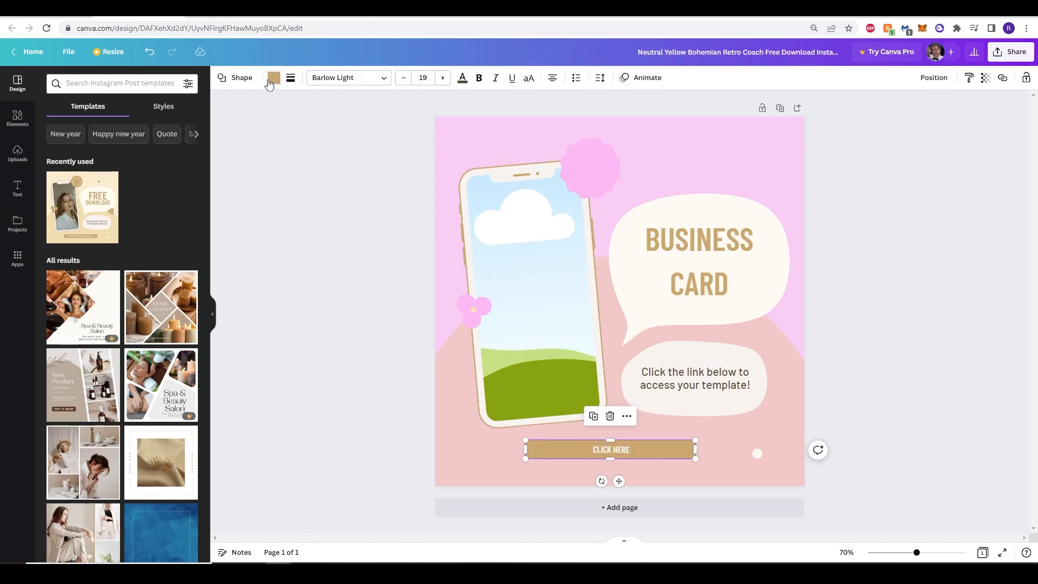
click(274, 78)
click(109, 155)
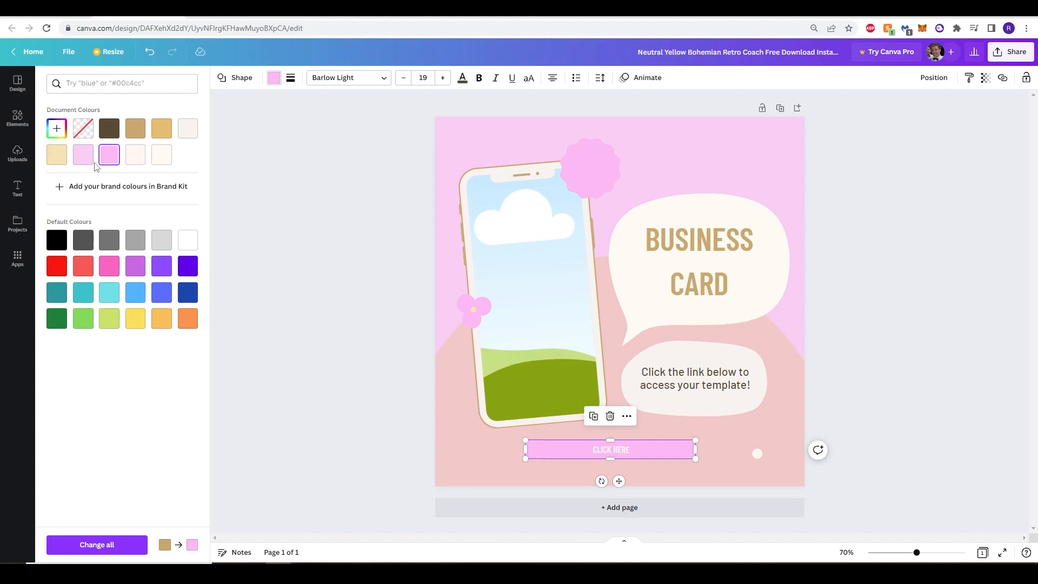
Change the BUSINESS CARD heading's text colour to the brighter pink from the document colours
click(703, 258)
click(370, 78)
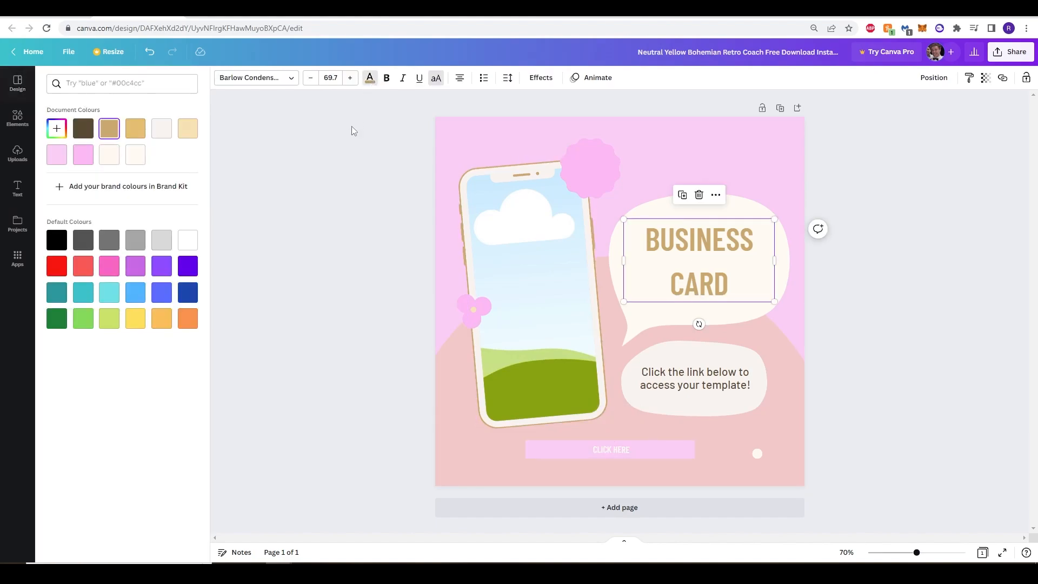
click(83, 156)
click(316, 274)
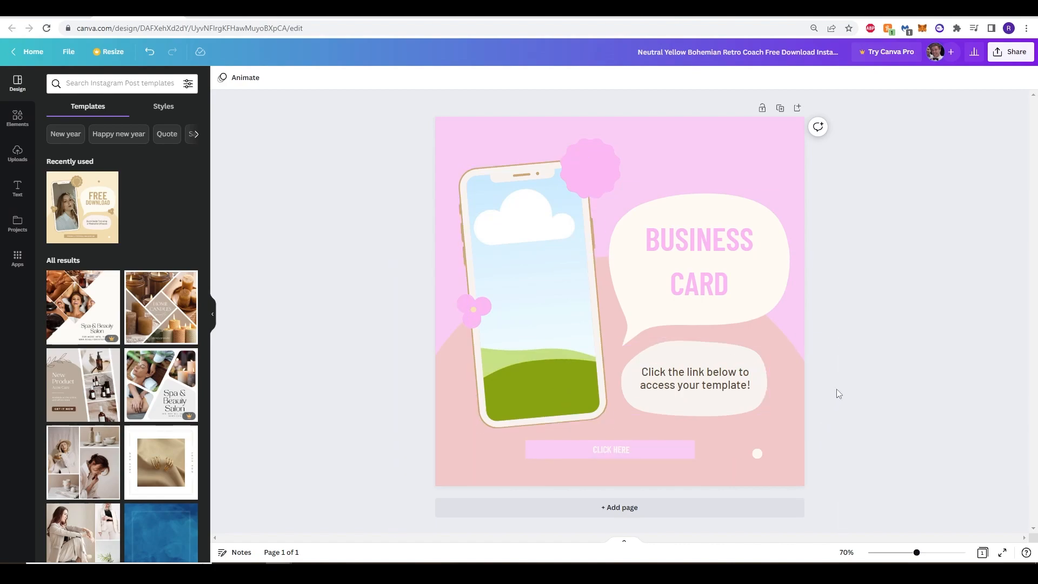
Attach the copied link to the CLICK HERE text
click(608, 451)
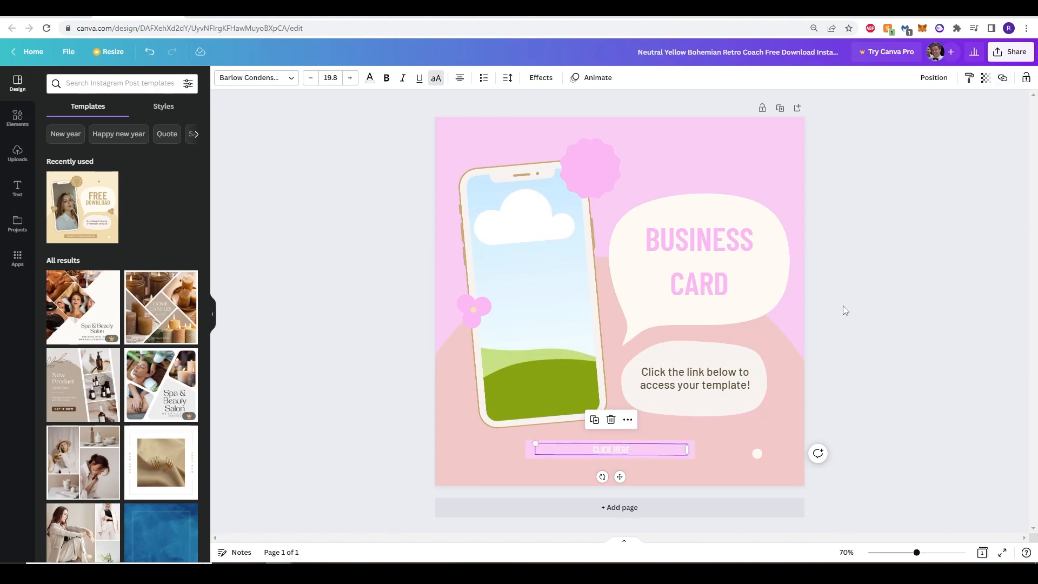
click(1004, 80)
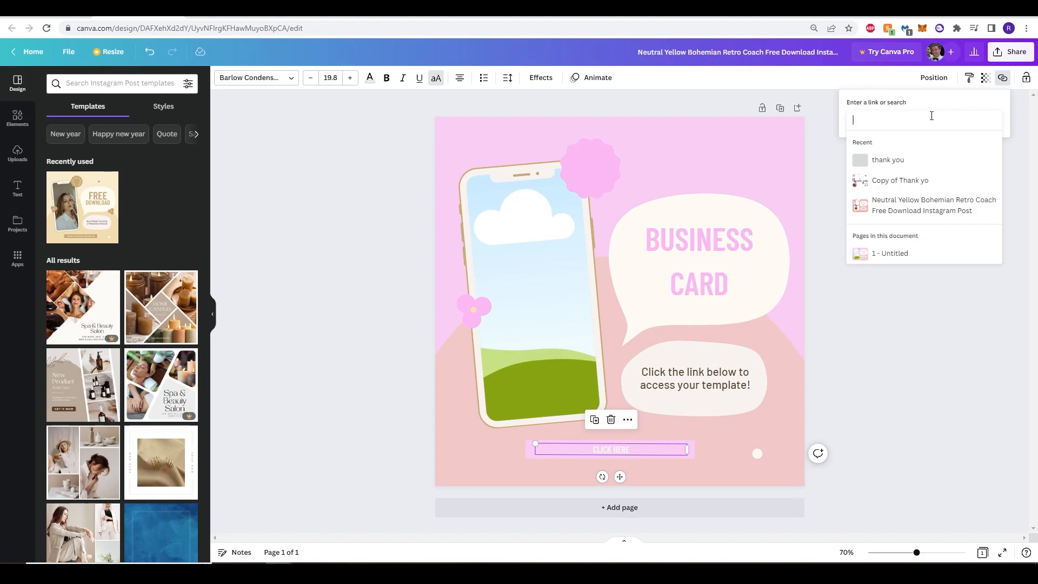
key(ctrl+v)
key(Return)
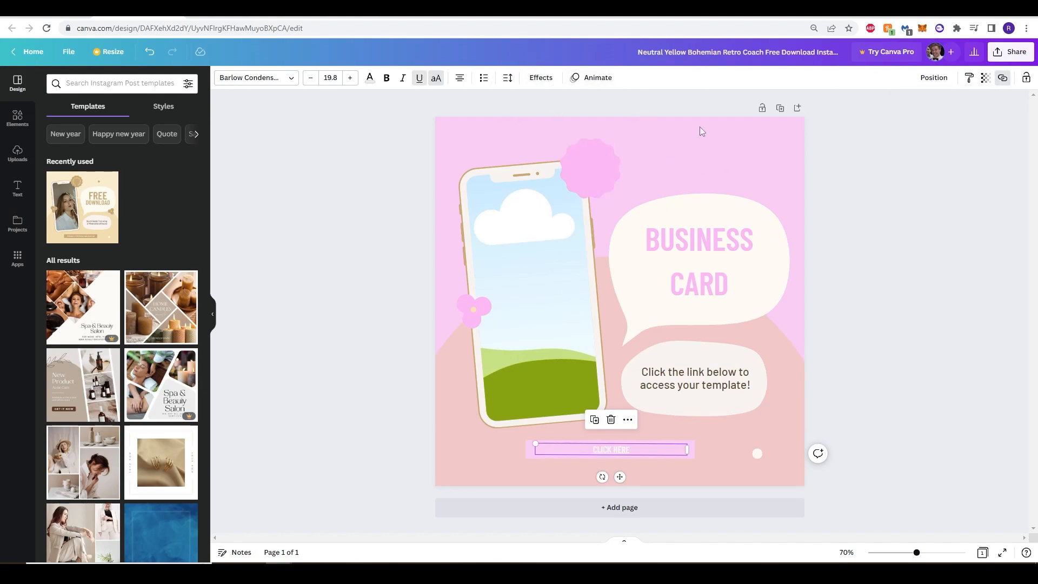
click(254, 298)
click(557, 283)
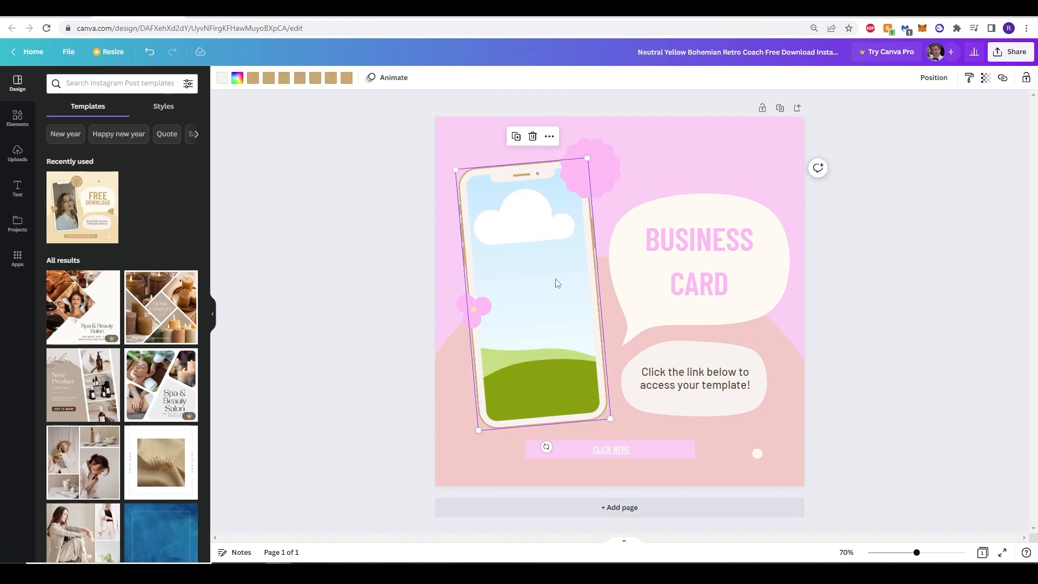
click(335, 249)
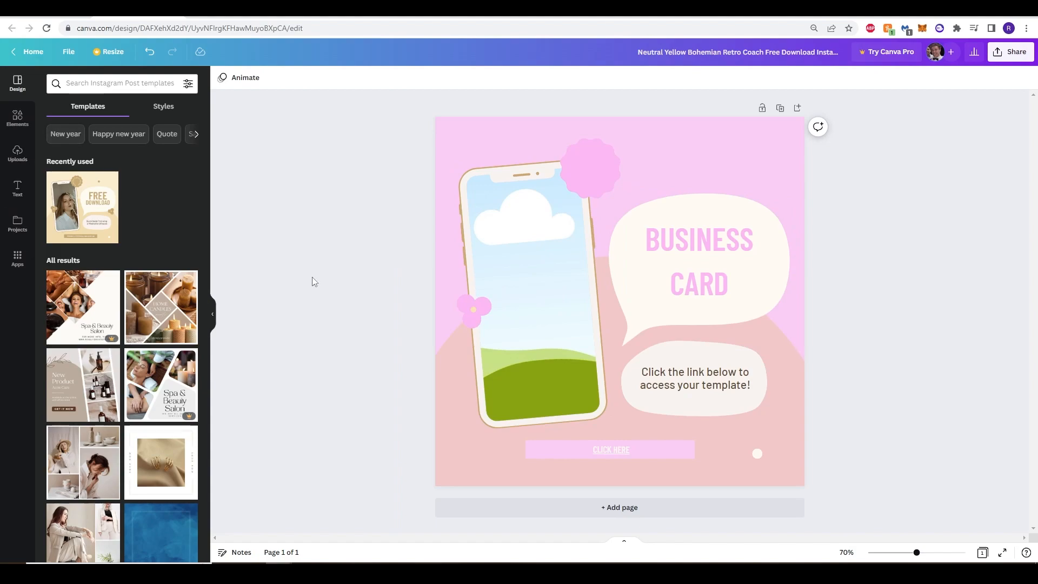
click(548, 247)
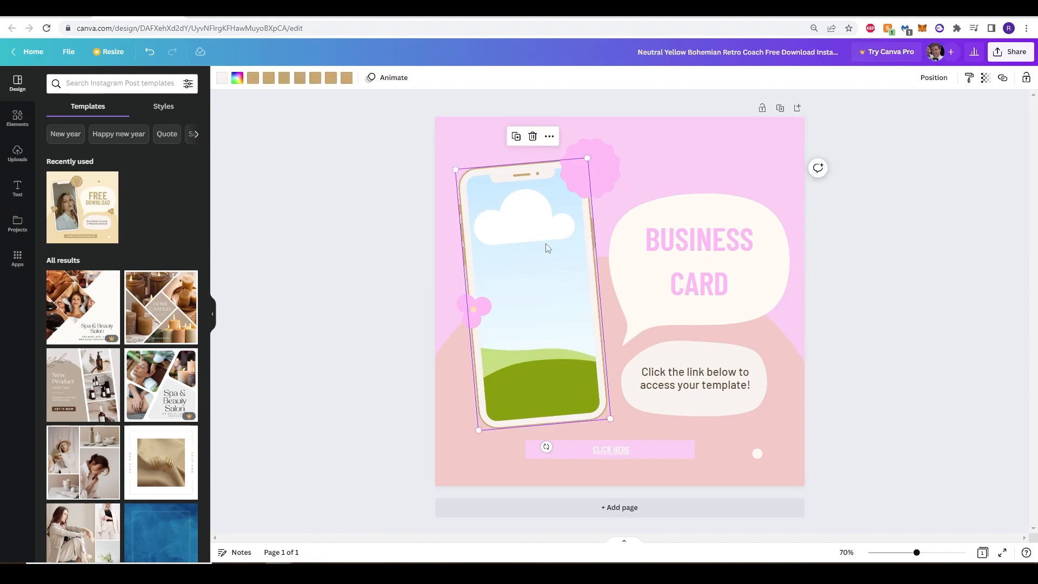
Switch to the thank you card design and capture the whole card as an image with the Snipping Tool
click(315, 233)
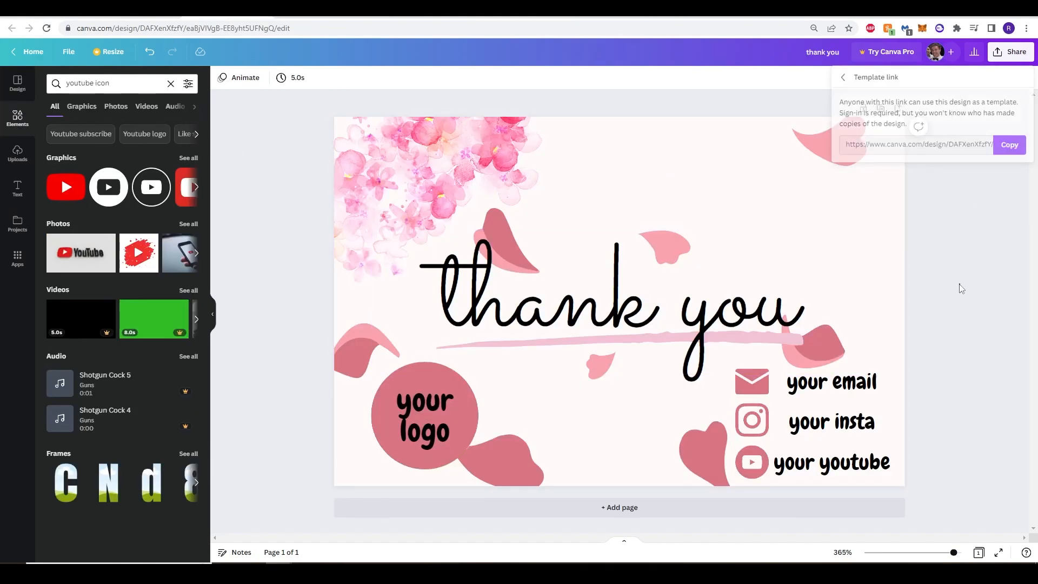
click(960, 290)
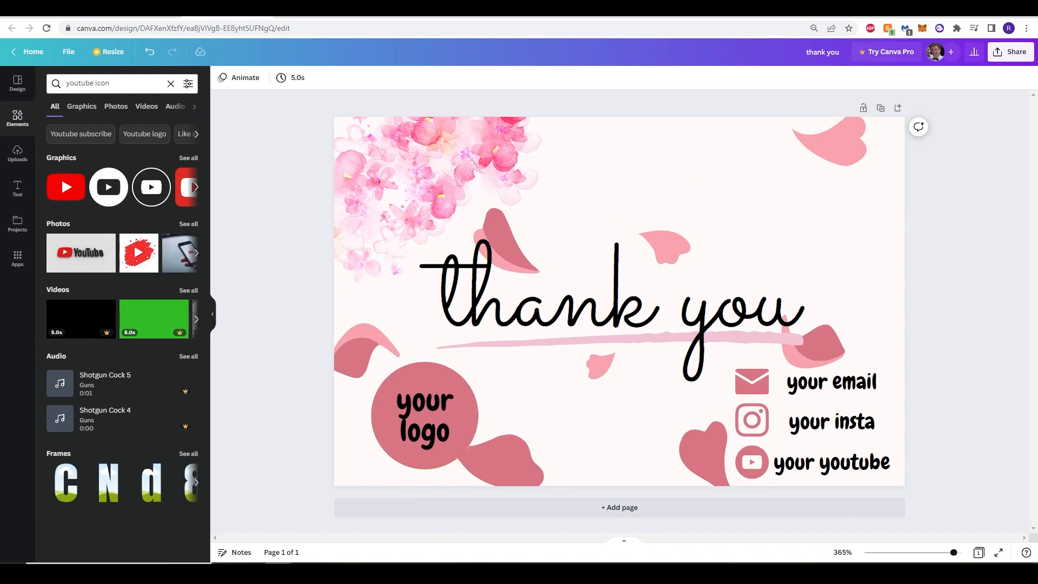
click(119, 559)
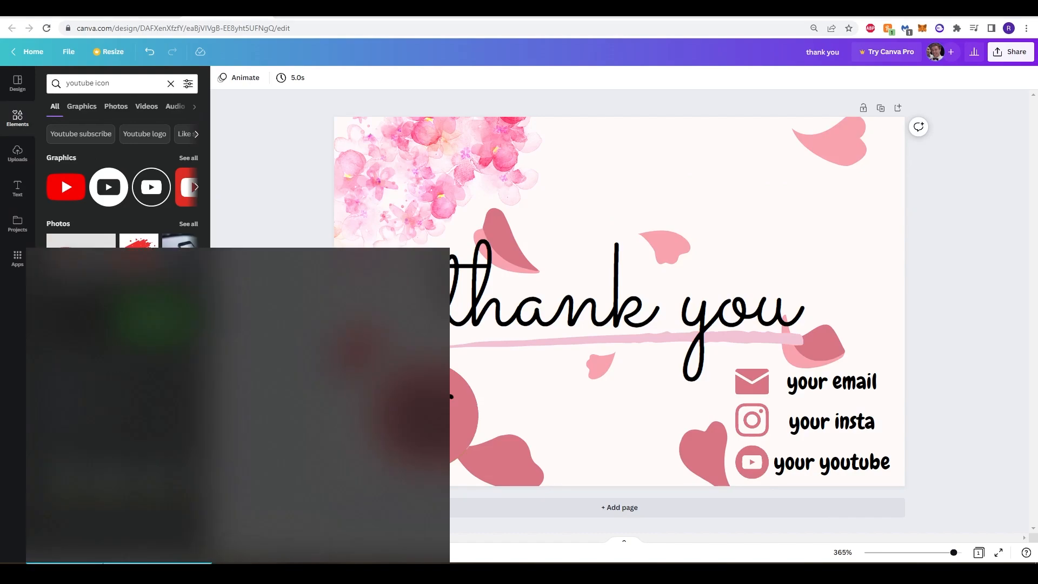
text(snippin)
click(127, 304)
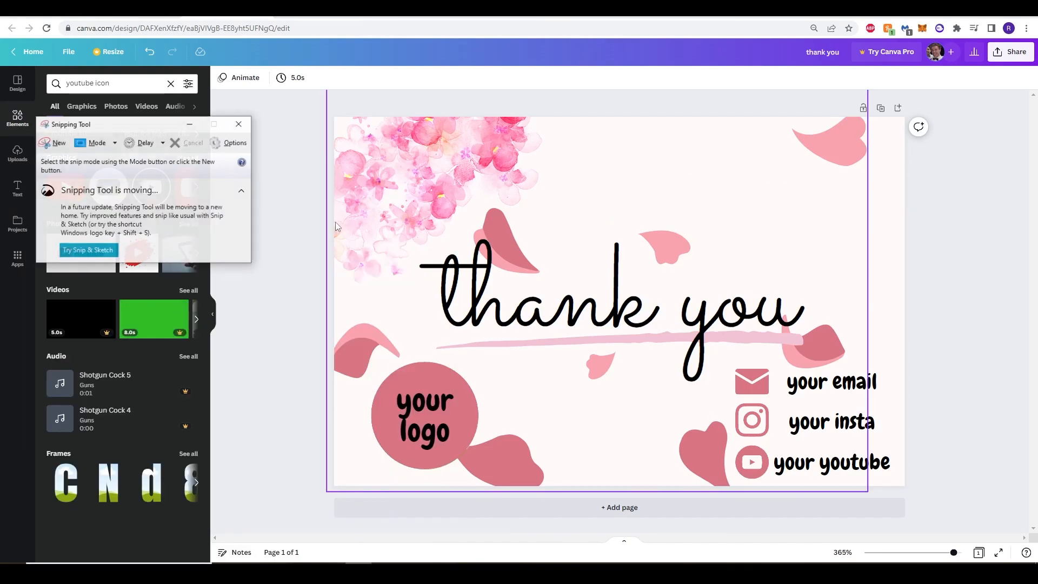
click(55, 141)
drag(332, 116, 906, 487)
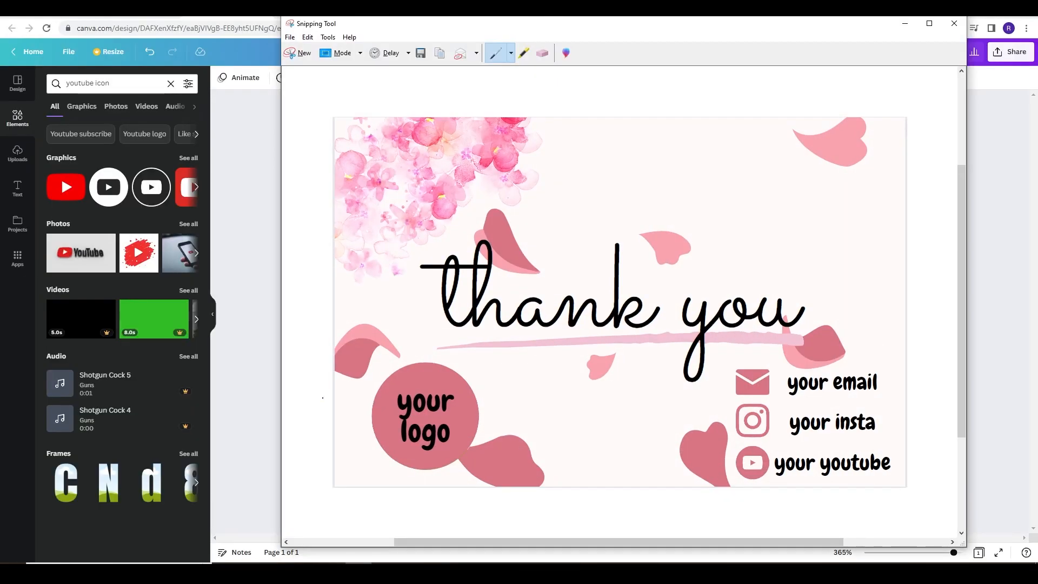
right_click(504, 317)
click(545, 346)
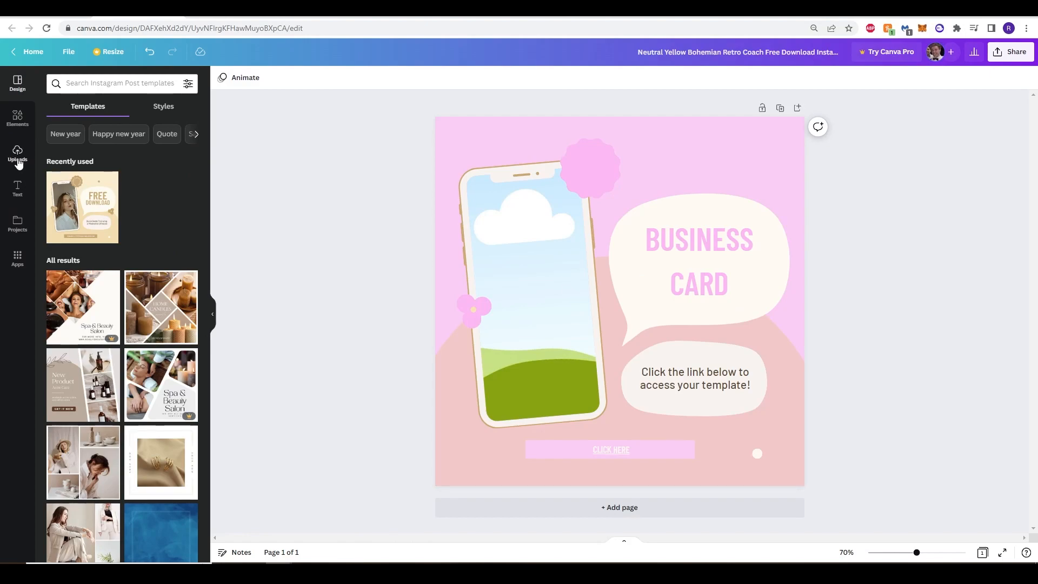
Upload the captured card image to the BUSINESS CARD download page design and place it in the phone frame
click(18, 153)
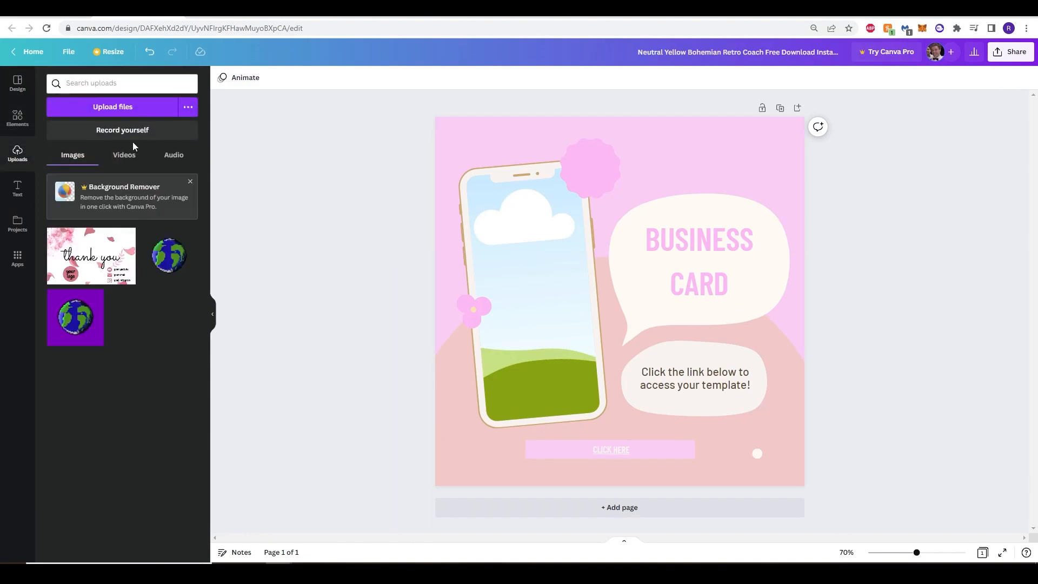
click(108, 107)
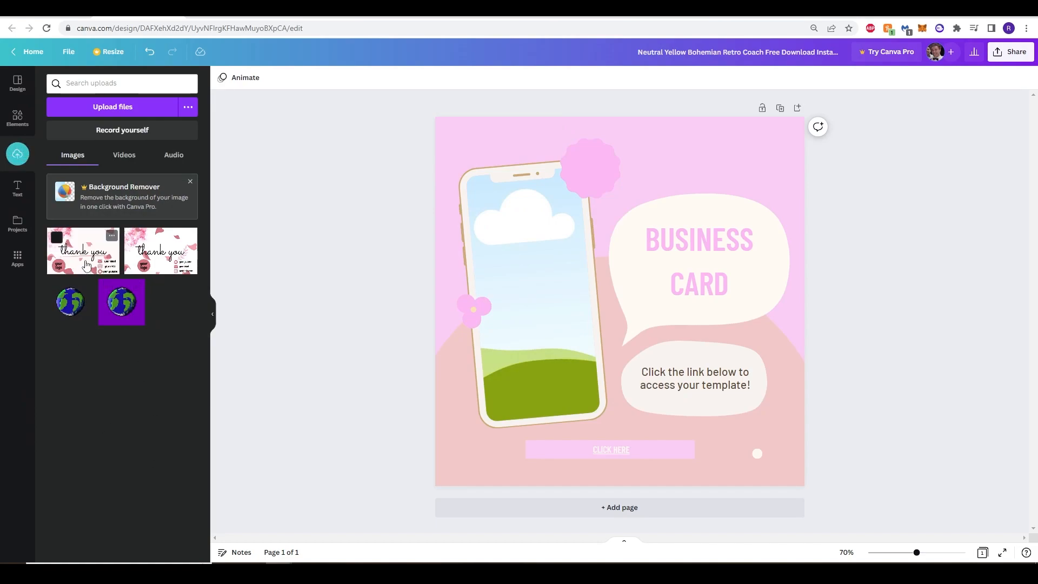
drag(184, 226, 553, 334)
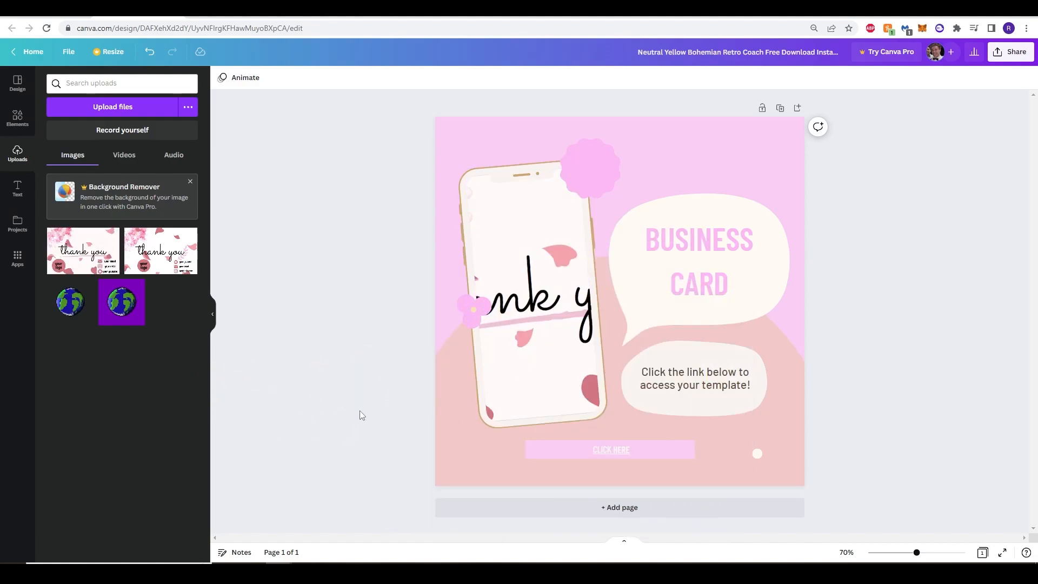
Reposition the card image inside the phone frame so the pink flowers and the "your logo" circle fall within the screen
click(561, 292)
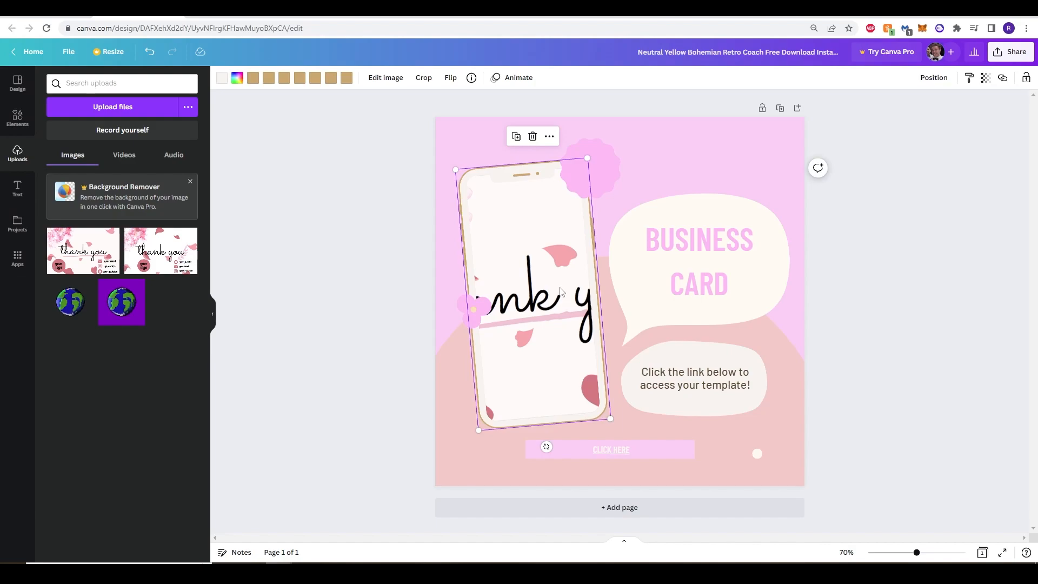
double_click(528, 319)
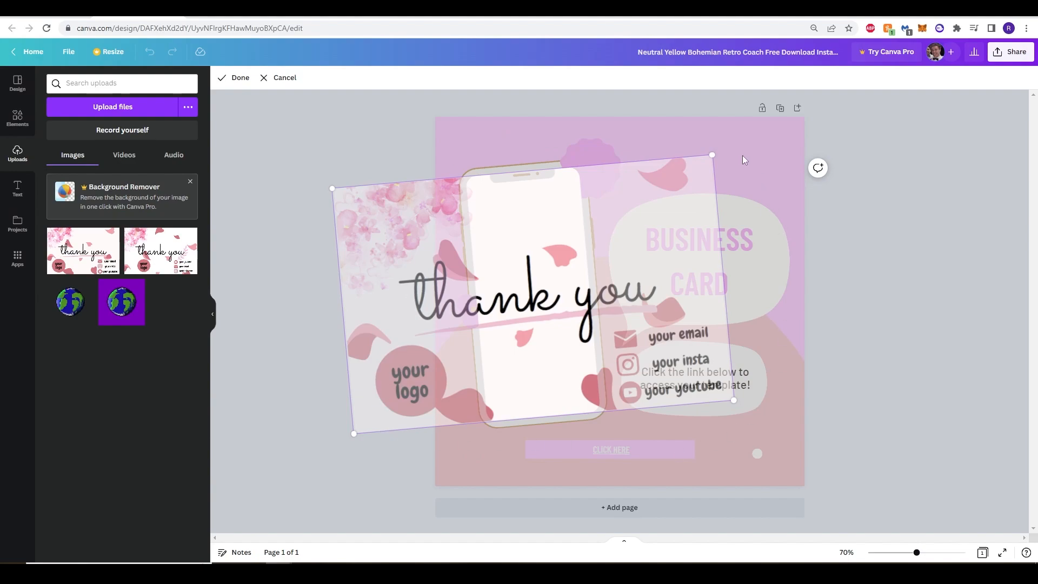
drag(530, 337, 660, 340)
click(311, 346)
double_click(557, 297)
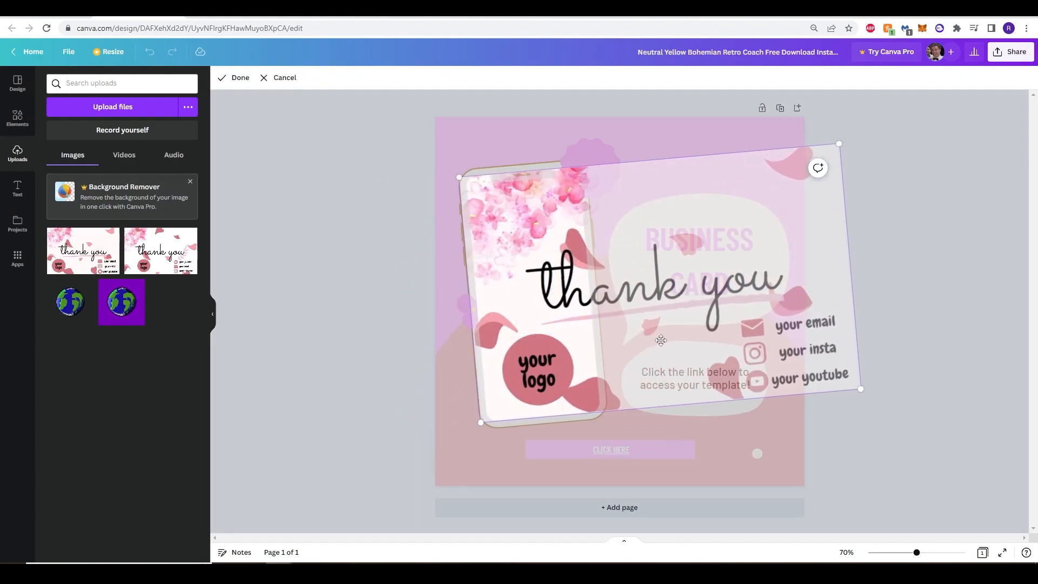
click(331, 325)
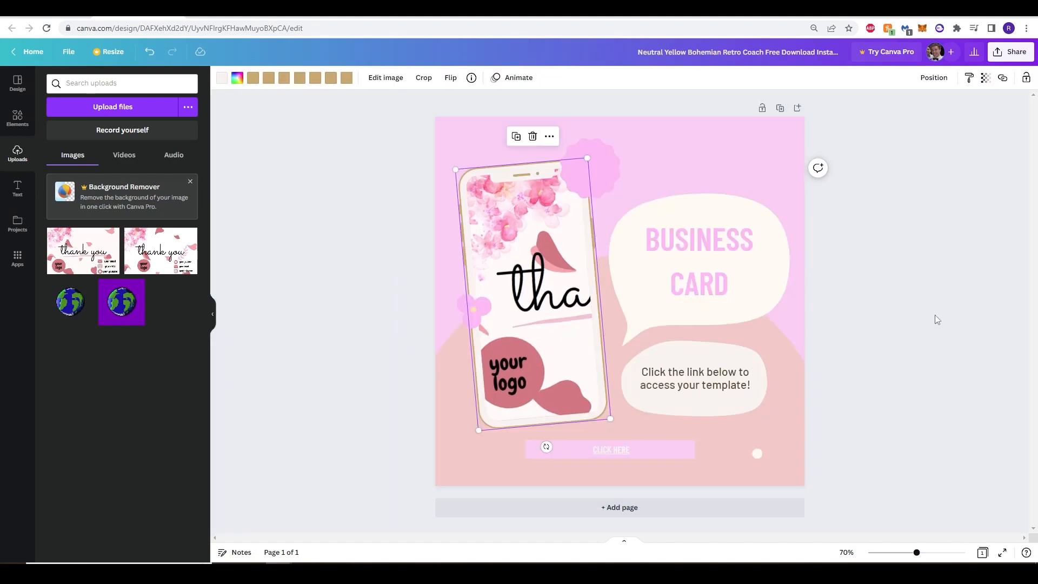
click(889, 313)
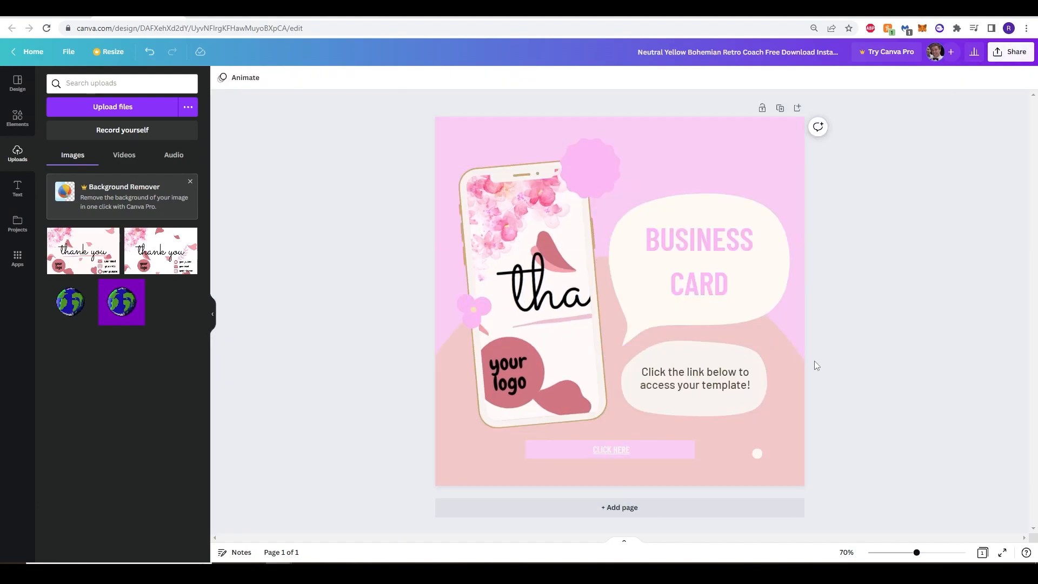
Download the finished download page as a PDF Standard file
click(1002, 54)
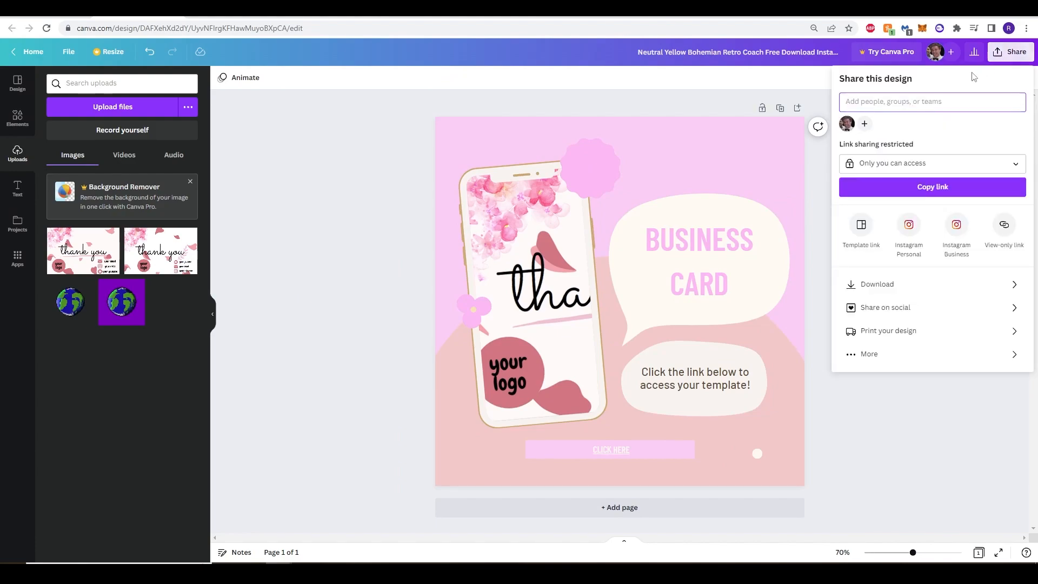
click(883, 284)
click(929, 118)
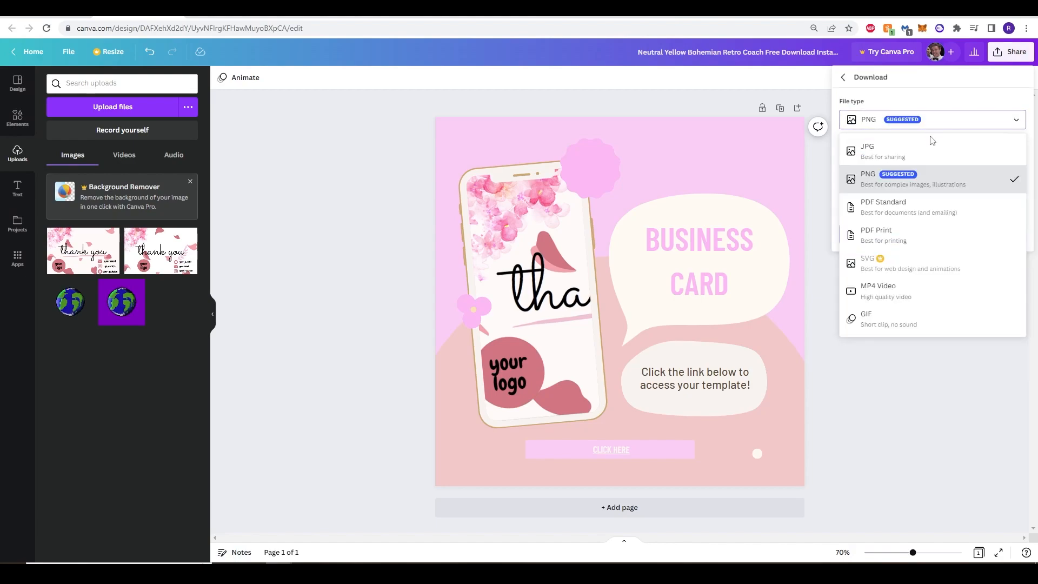
click(919, 208)
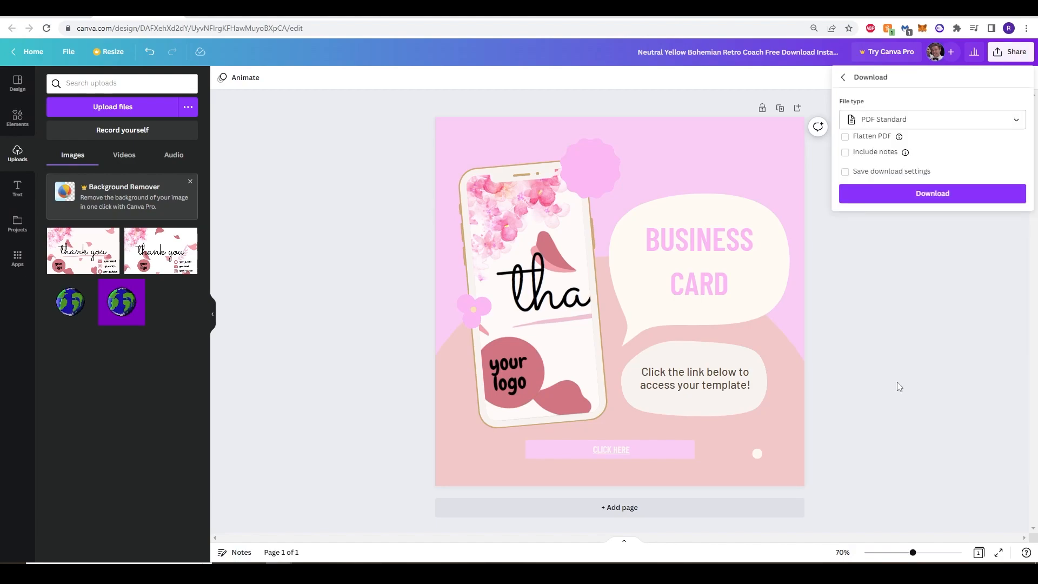
click(915, 194)
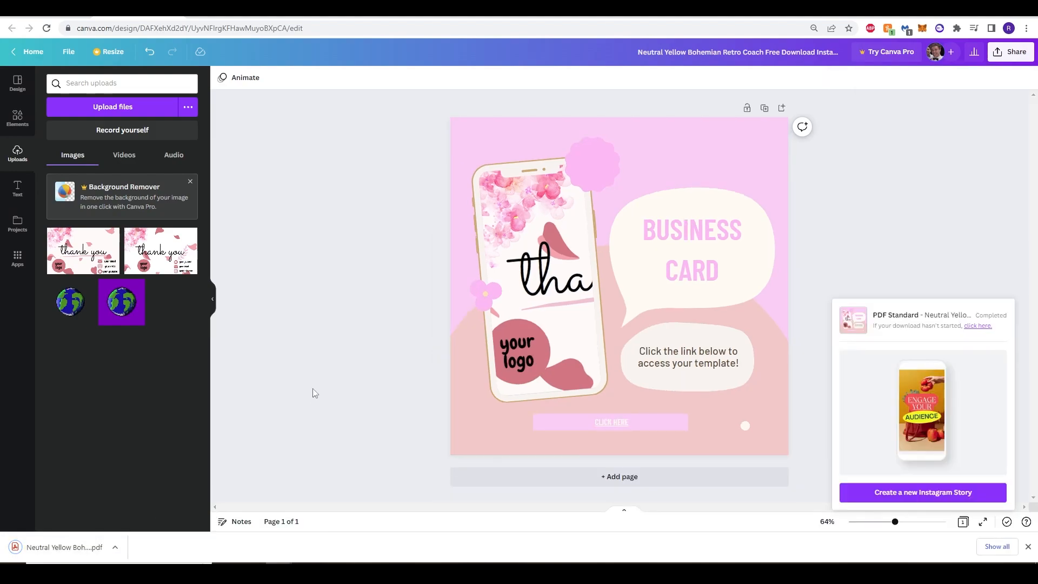
Open the downloaded PDF and examine the page from the phone mockup down to the CLICK HERE banner
click(56, 546)
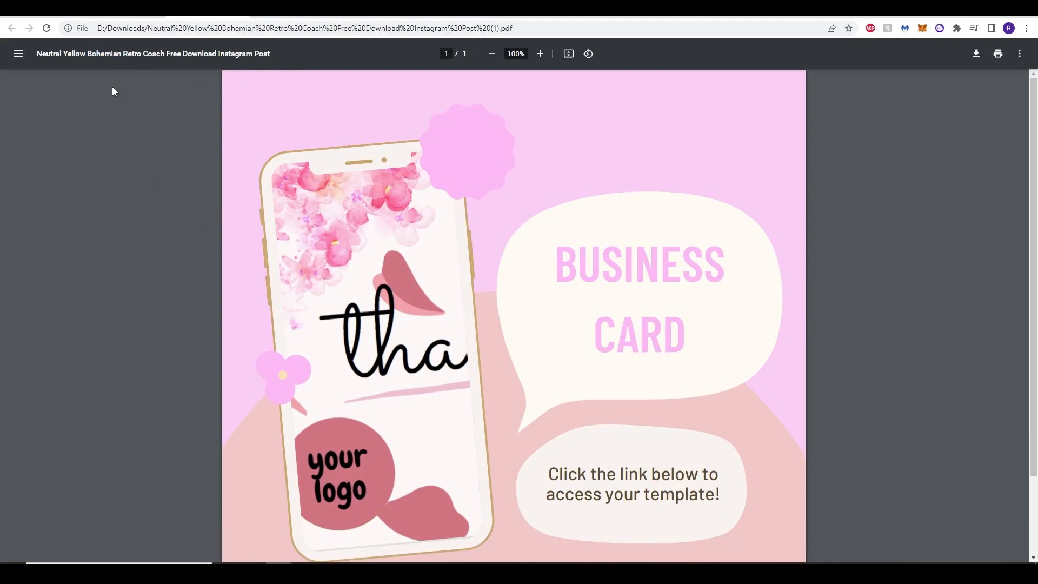
scroll(105, 270, down, 2)
scroll(105, 270, up, 2)
scroll(531, 336, down, 2)
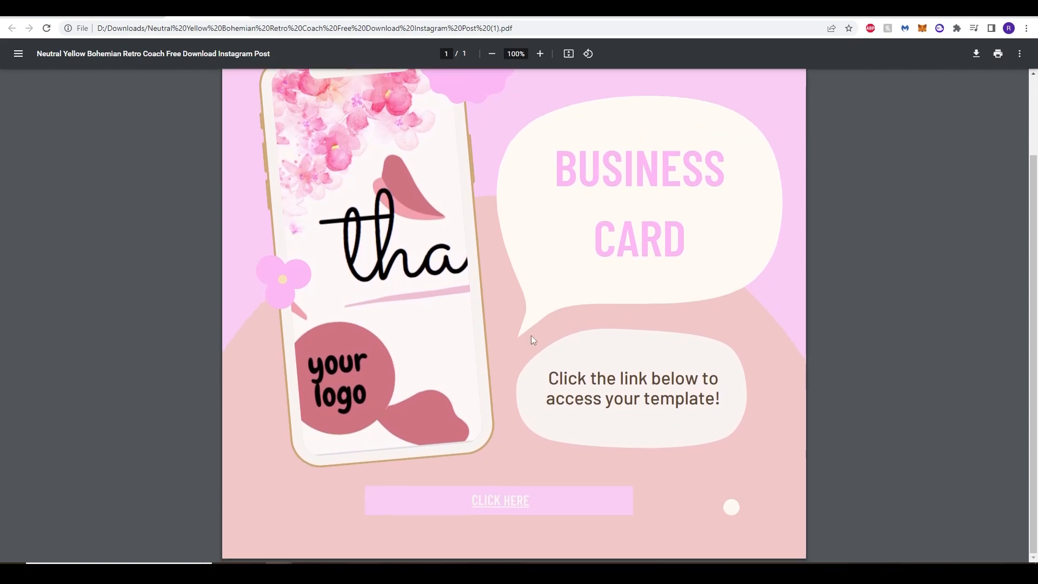
scroll(530, 334, up, 2)
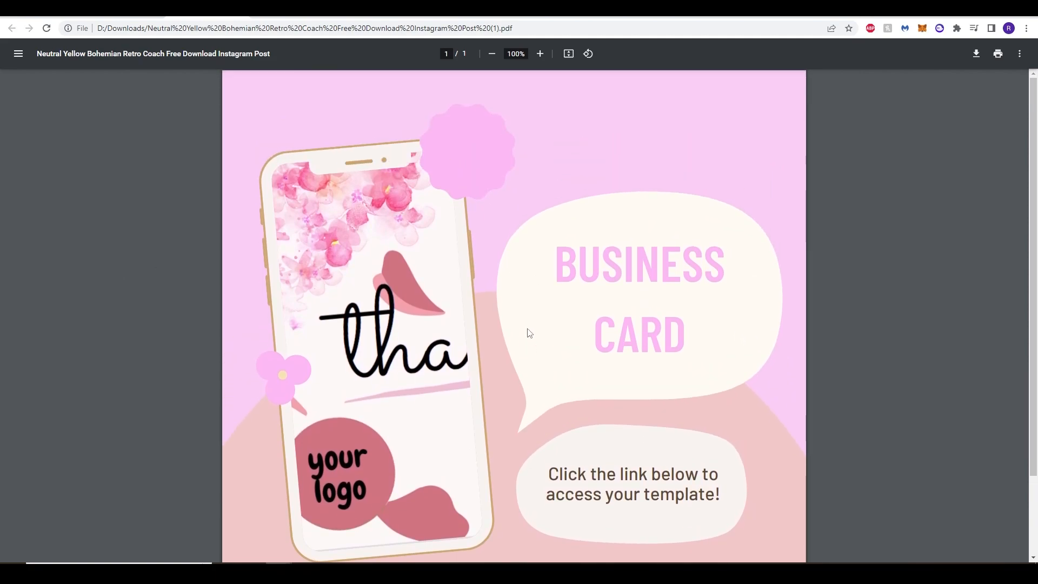
scroll(530, 332, down, 2)
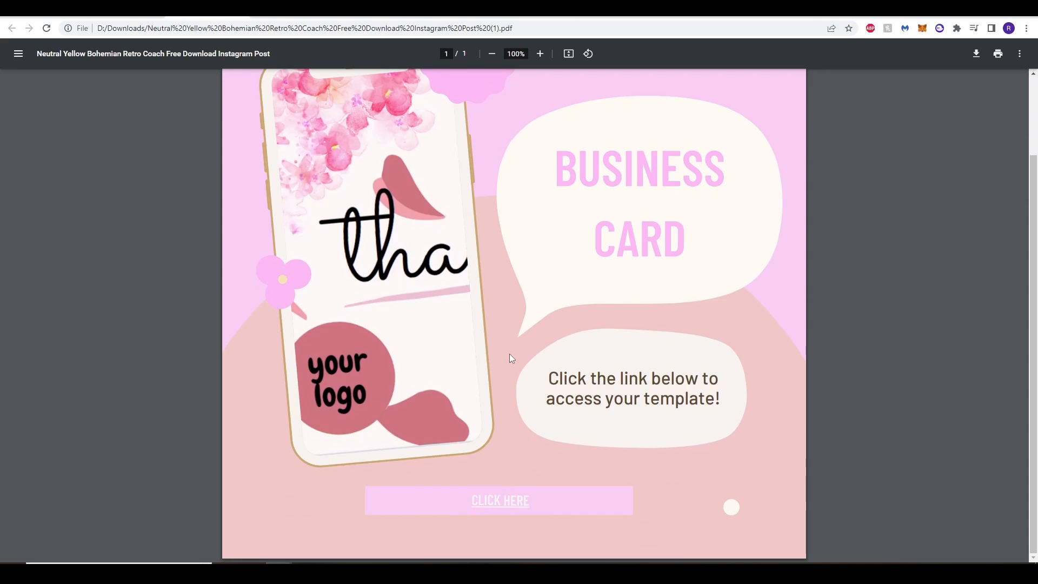
Follow the CLICK HERE link in the PDF and start a new design from the shared thank you card template
scroll(487, 376, up, 2)
scroll(266, 303, down, 2)
click(502, 495)
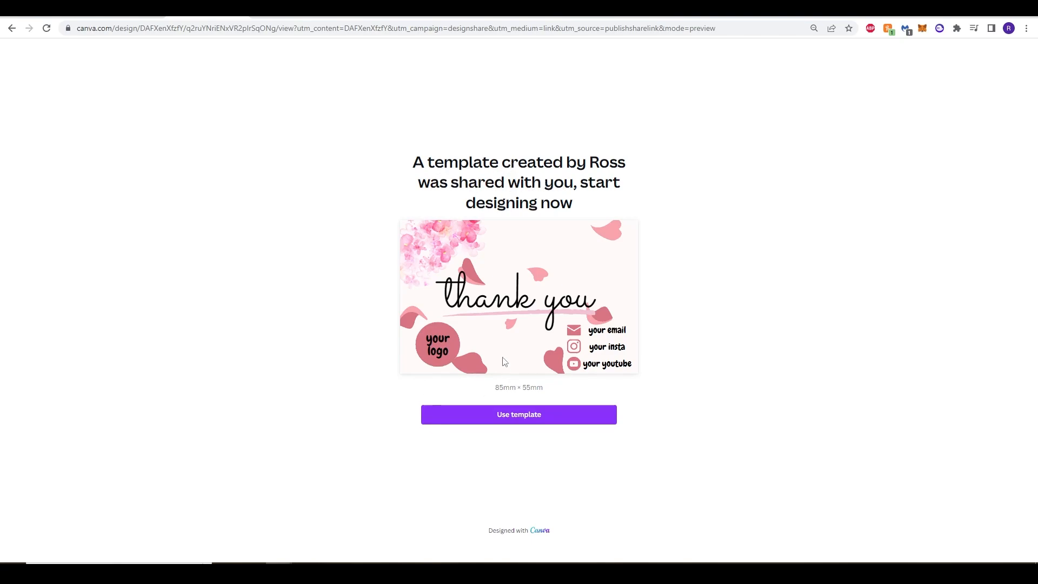
click(533, 423)
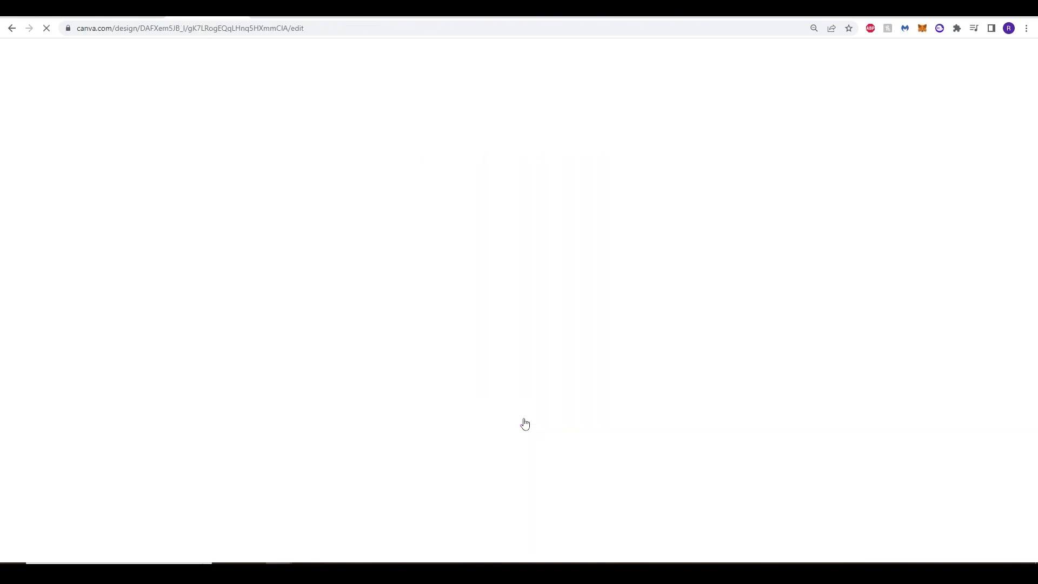